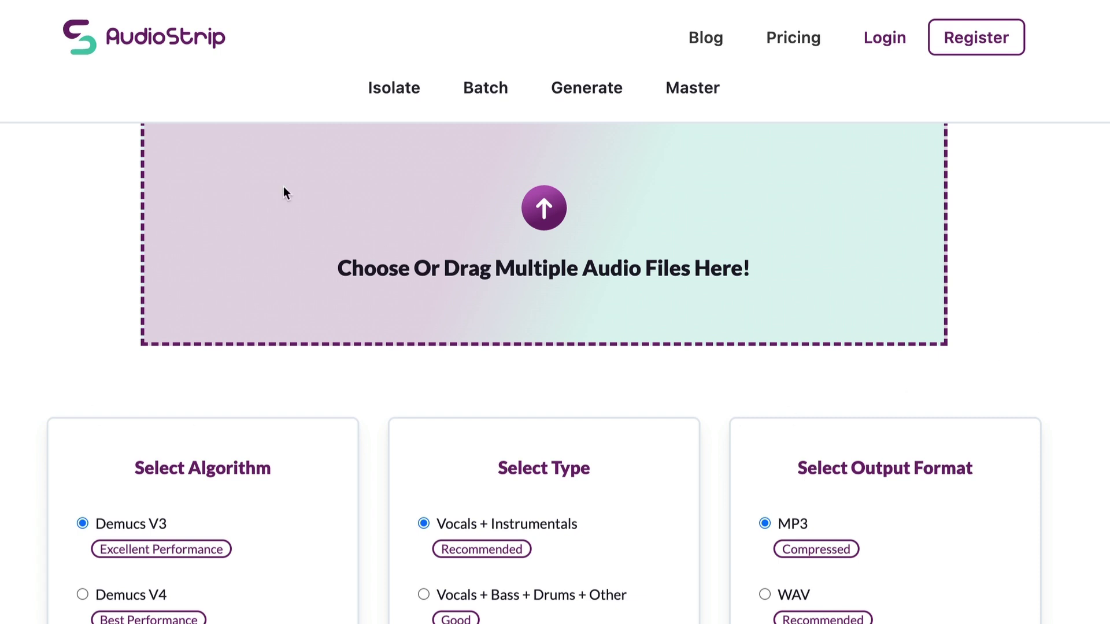
Try the Demucs V4, Demucs V3 and VB-Splitz algorithms, settling on VB-Splitz
{"action": "scroll", "coordinate": [557, 272], "scroll_direction": "up", "scroll_amount": 2}
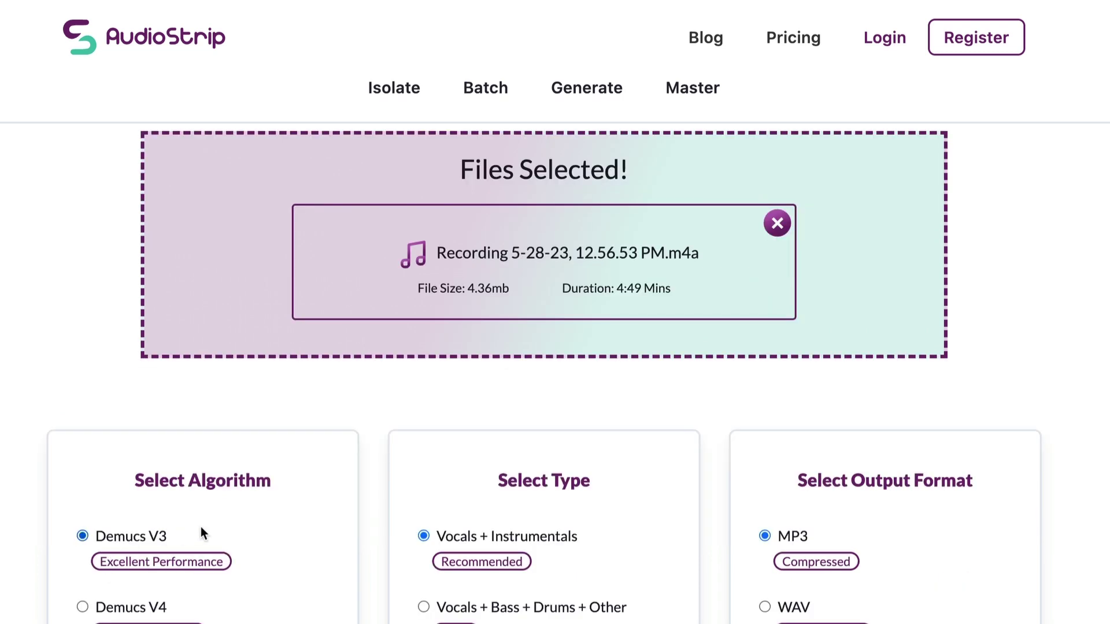
{"action": "left_click", "coordinate": [82, 607]}
{"action": "scroll", "coordinate": [346, 565], "scroll_direction": "down", "scroll_amount": 1}
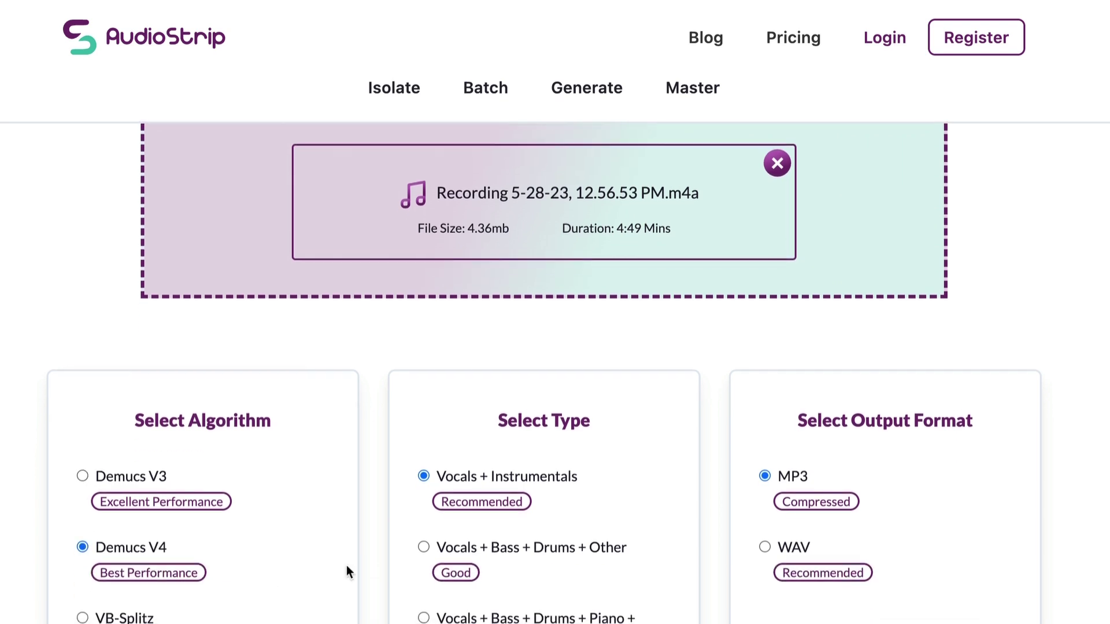
{"action": "left_click", "coordinate": [83, 617]}
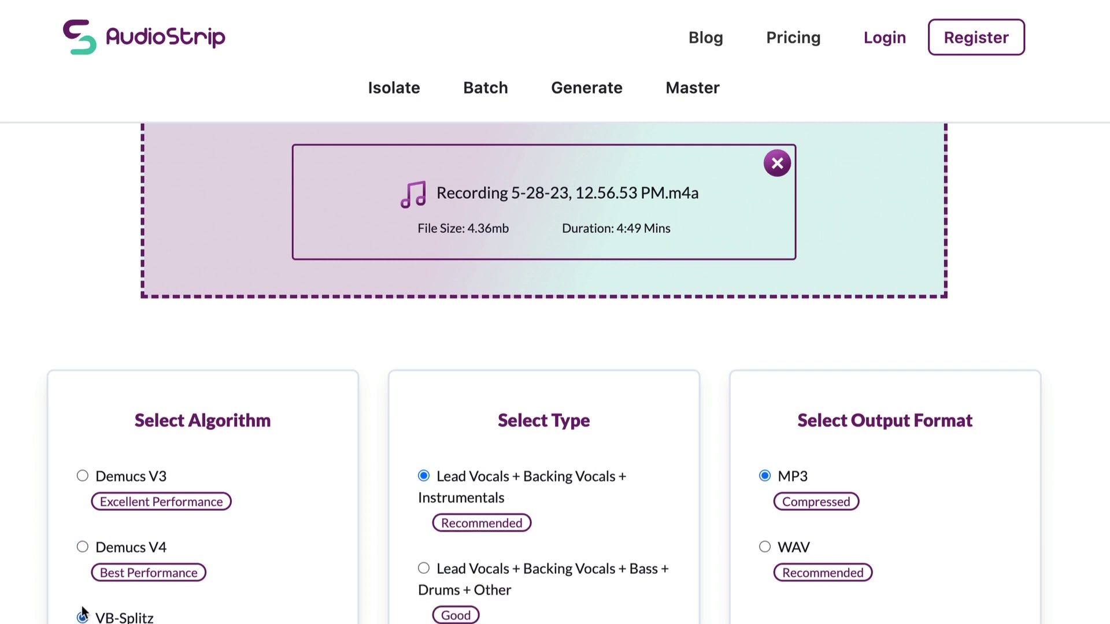
{"action": "left_click", "coordinate": [83, 547]}
{"action": "left_click", "coordinate": [83, 477]}
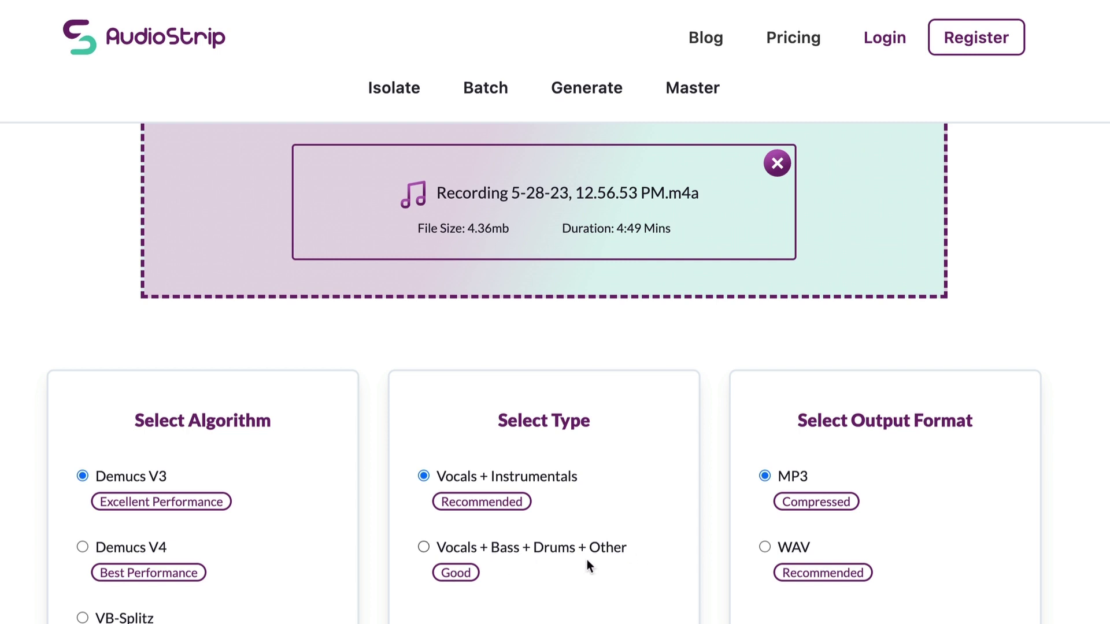
{"action": "left_click", "coordinate": [83, 547]}
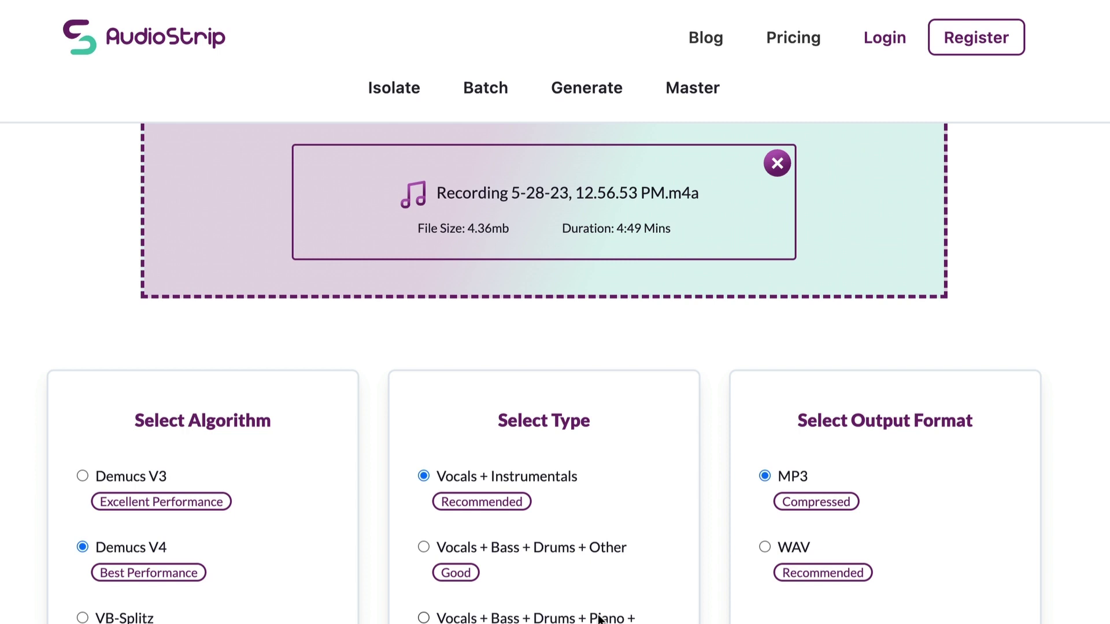
{"action": "left_click", "coordinate": [83, 617]}
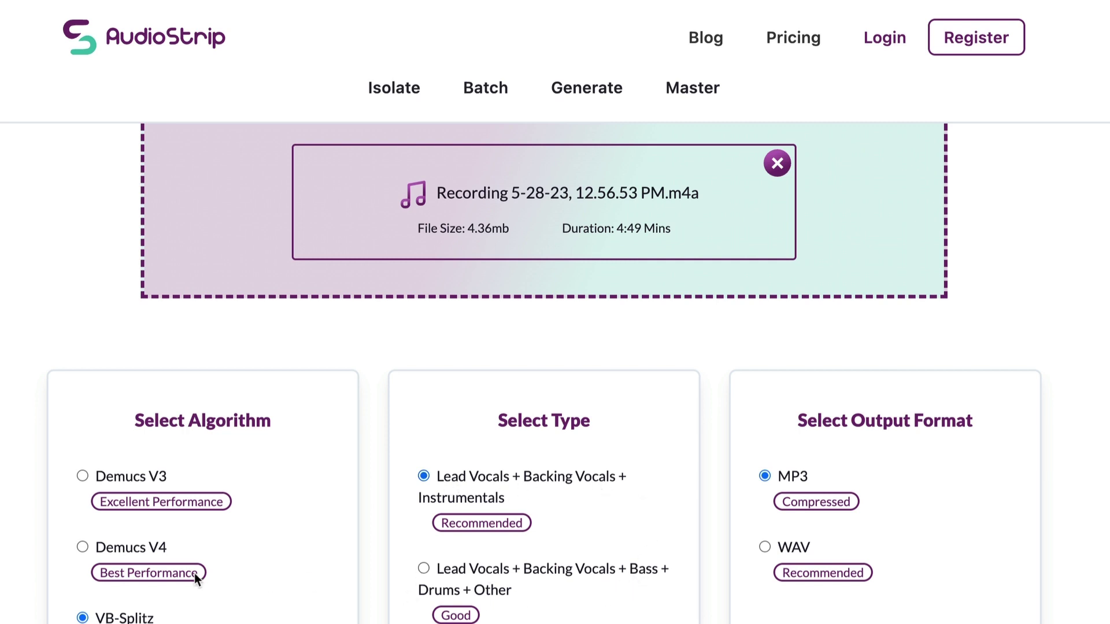
Switch the separation algorithm back to Demucs V4
{"action": "left_click", "coordinate": [83, 547]}
{"action": "scroll", "coordinate": [585, 577], "scroll_direction": "up", "scroll_amount": 2}
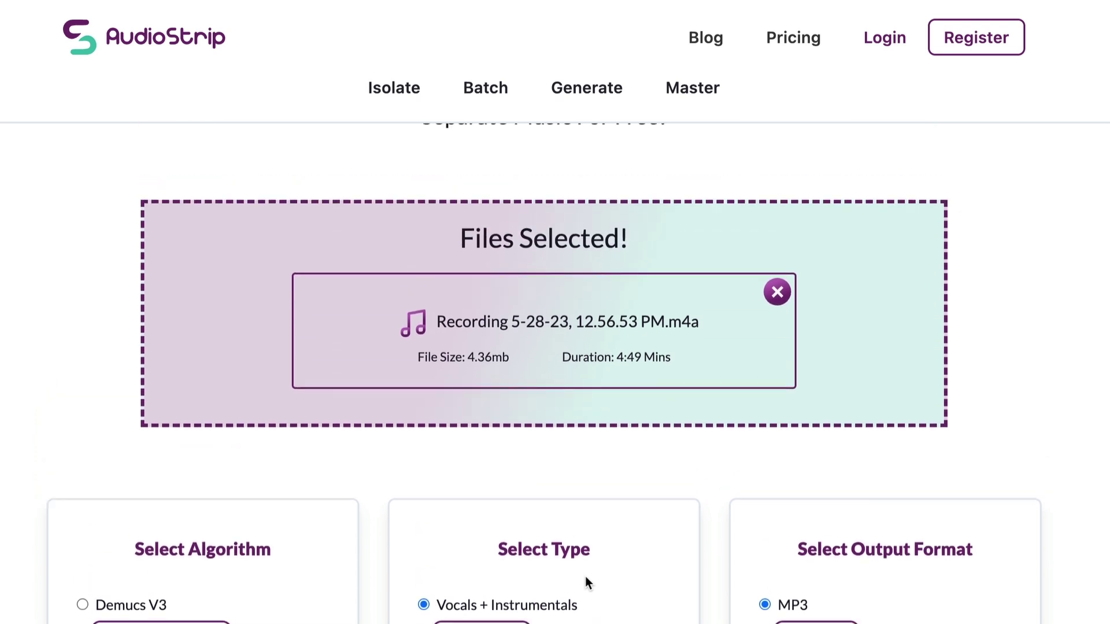
{"action": "scroll", "coordinate": [761, 557], "scroll_direction": "down", "scroll_amount": 2}
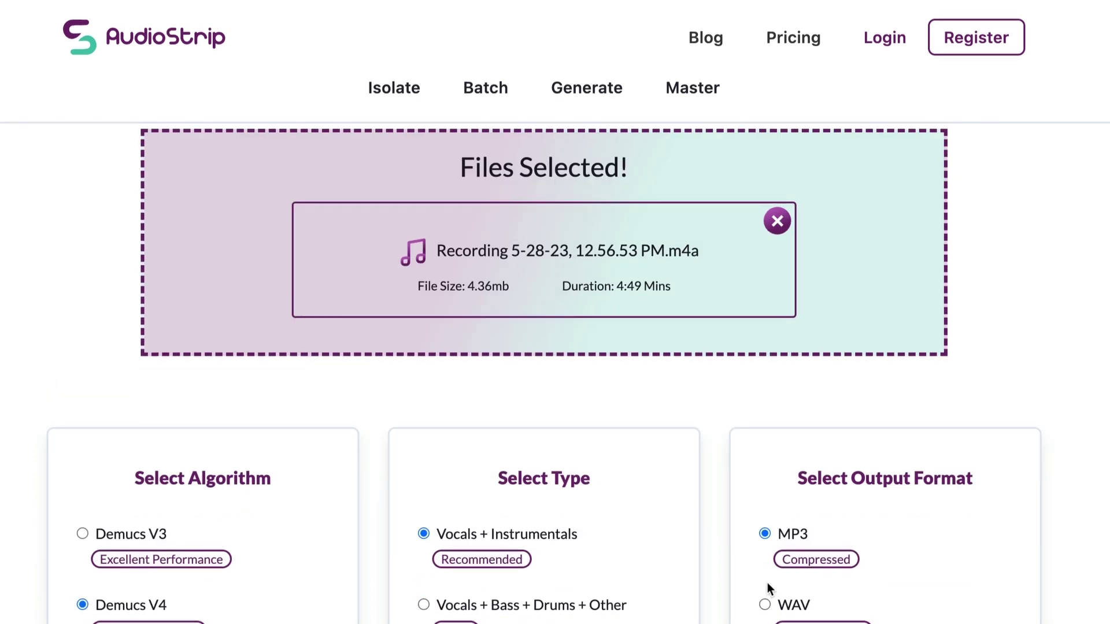
{"action": "scroll", "coordinate": [730, 581], "scroll_direction": "down", "scroll_amount": 2}
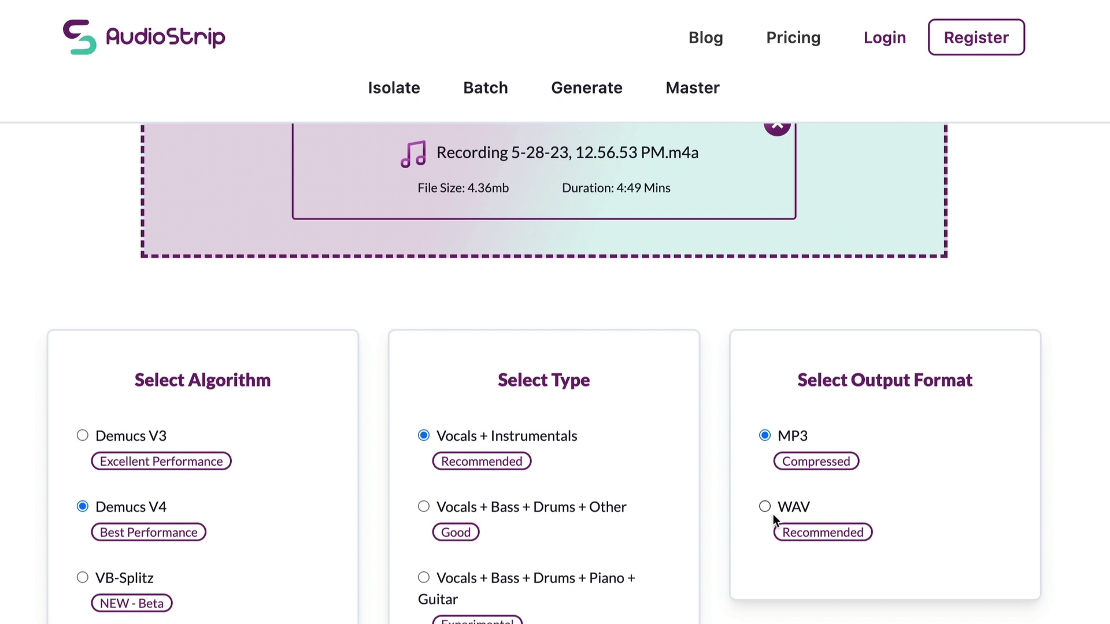
Try WAV as the output format, then return to MP3
{"action": "left_click", "coordinate": [764, 507]}
{"action": "scroll", "coordinate": [692, 588], "scroll_direction": "up", "scroll_amount": 4}
{"action": "scroll", "coordinate": [693, 588], "scroll_direction": "down", "scroll_amount": 4}
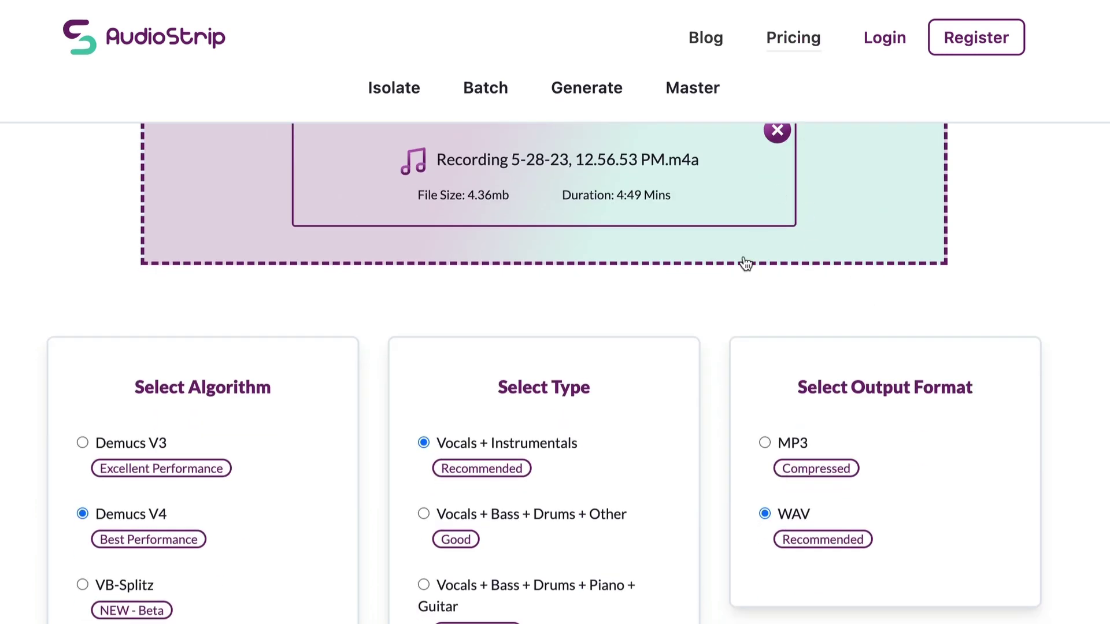
{"action": "left_click", "coordinate": [764, 443]}
{"action": "scroll", "coordinate": [570, 517], "scroll_direction": "down", "scroll_amount": 3}
{"action": "scroll", "coordinate": [570, 404], "scroll_direction": "up", "scroll_amount": 8}
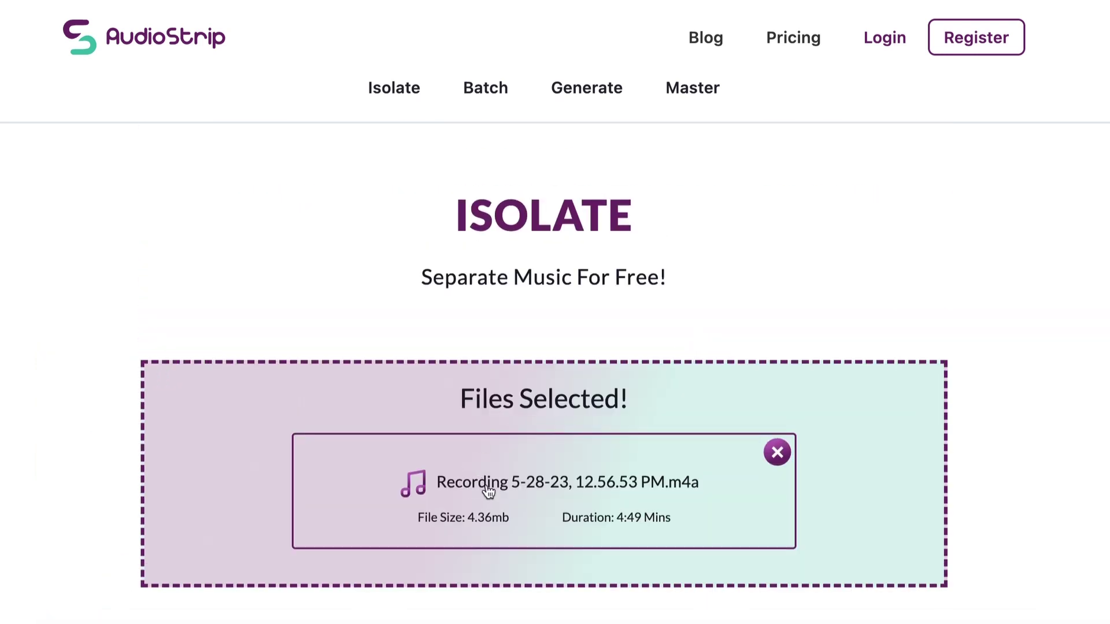
{"action": "scroll", "coordinate": [497, 504], "scroll_direction": "down", "scroll_amount": 5}
{"action": "scroll", "coordinate": [543, 372], "scroll_direction": "down", "scroll_amount": 1}
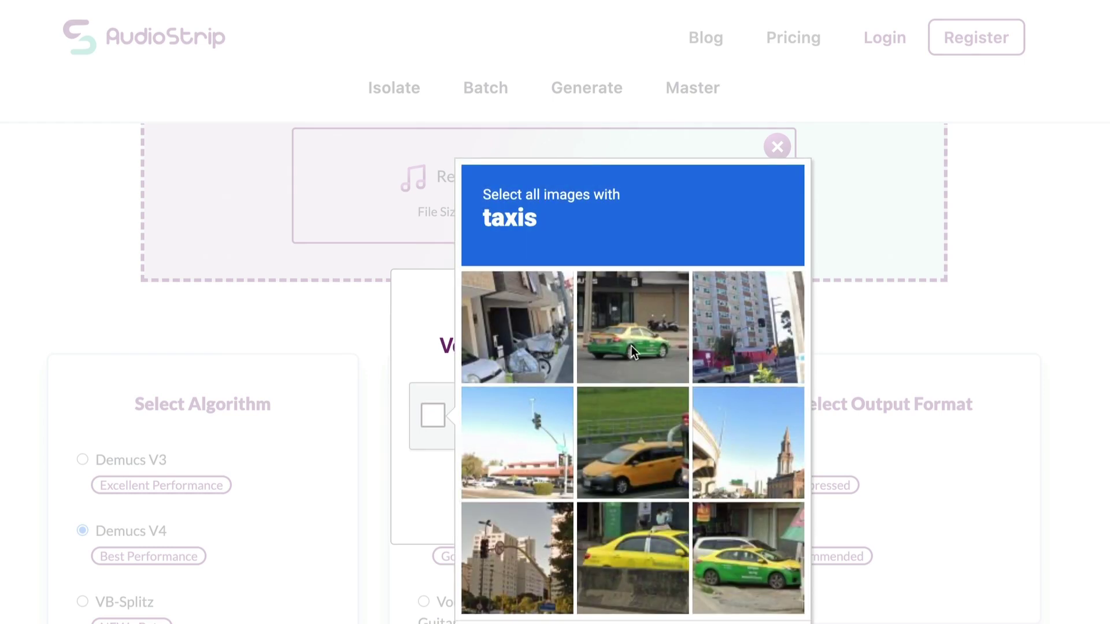
Select the four taxi tiles in the reCAPTCHA image challenge
{"action": "left_click", "coordinate": [631, 345]}
{"action": "left_click", "coordinate": [633, 443]}
{"action": "left_click", "coordinate": [630, 553]}
{"action": "left_click", "coordinate": [750, 574]}
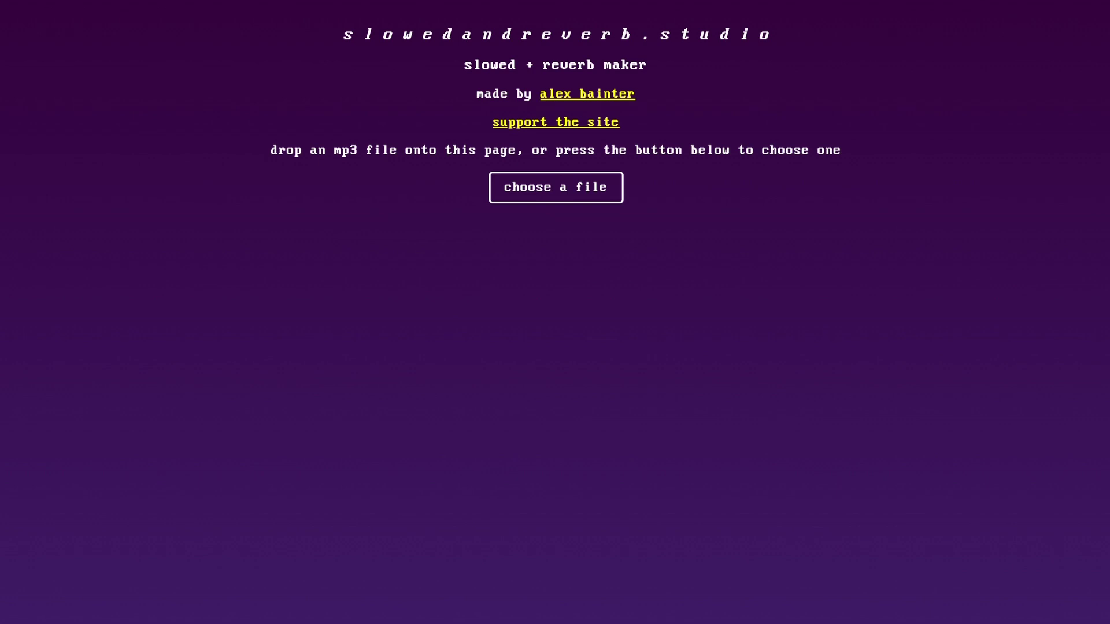
Drop Recording 5-28-23, 12.56.53 PM.m4a from Finder onto the slowedandreverb.studio page
{"action": "left_click_drag", "start_coordinate": [436, 254], "coordinate": [584, 186]}
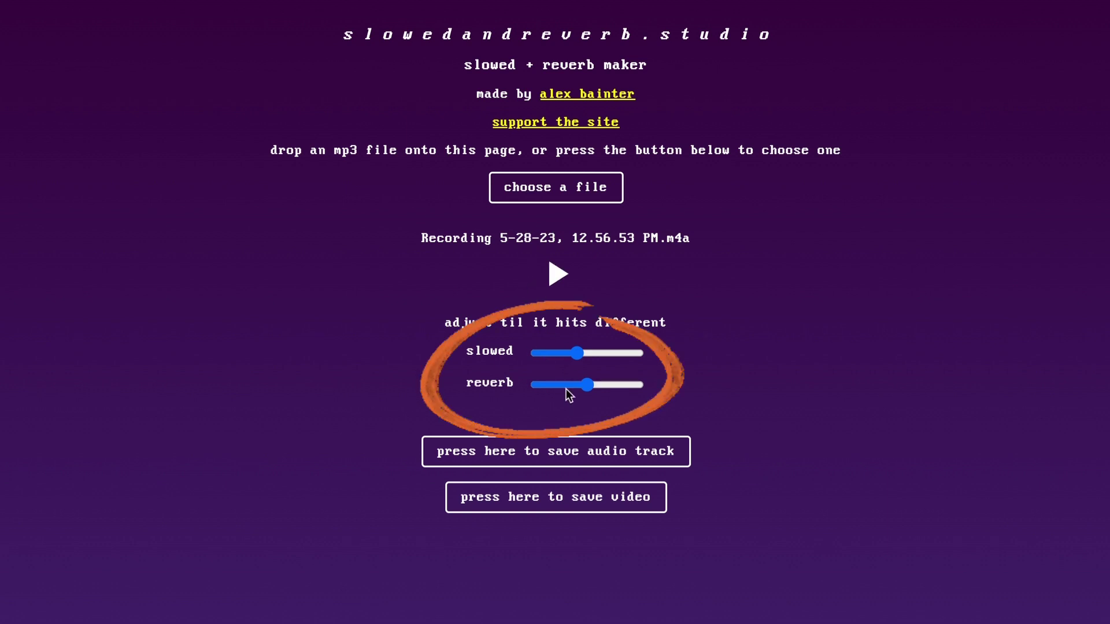
Start playback and push both the slowed and reverb sliders to their maximum
{"action": "left_click", "coordinate": [554, 277]}
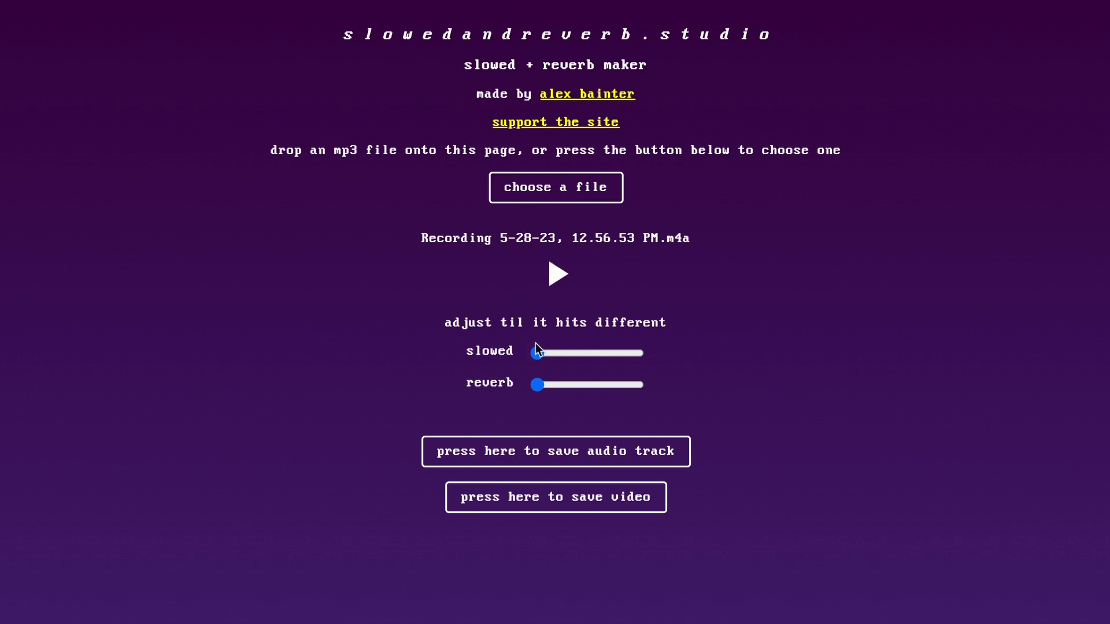
{"action": "left_click", "coordinate": [563, 277]}
{"action": "left_click_drag", "start_coordinate": [549, 354], "coordinate": [586, 357]}
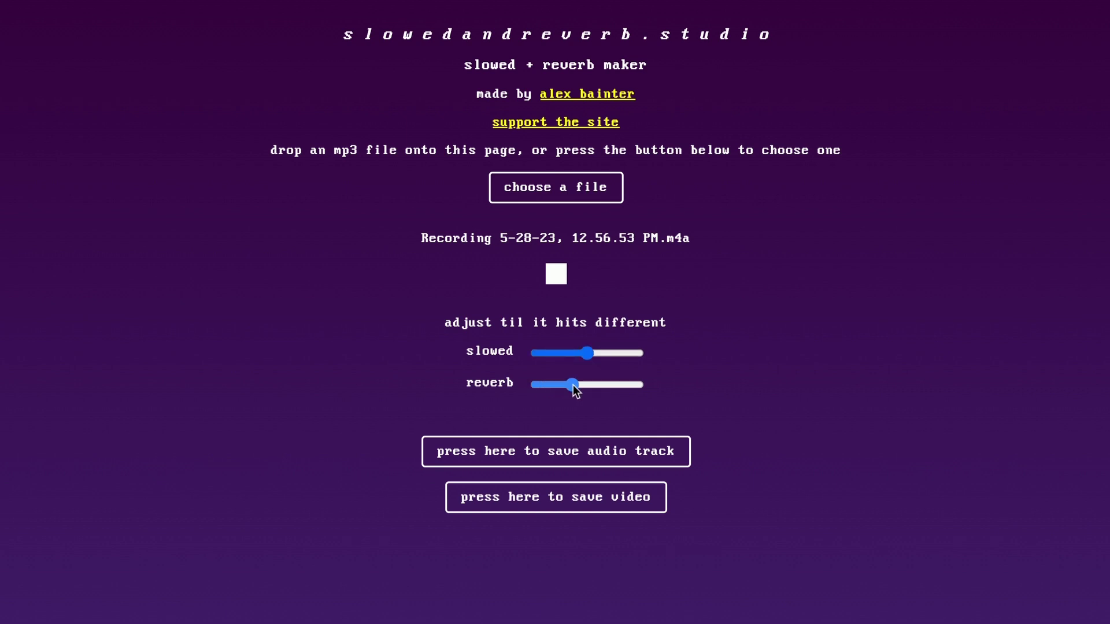
{"action": "left_click_drag", "start_coordinate": [591, 384], "coordinate": [652, 389]}
{"action": "left_click_drag", "start_coordinate": [587, 353], "coordinate": [667, 350]}
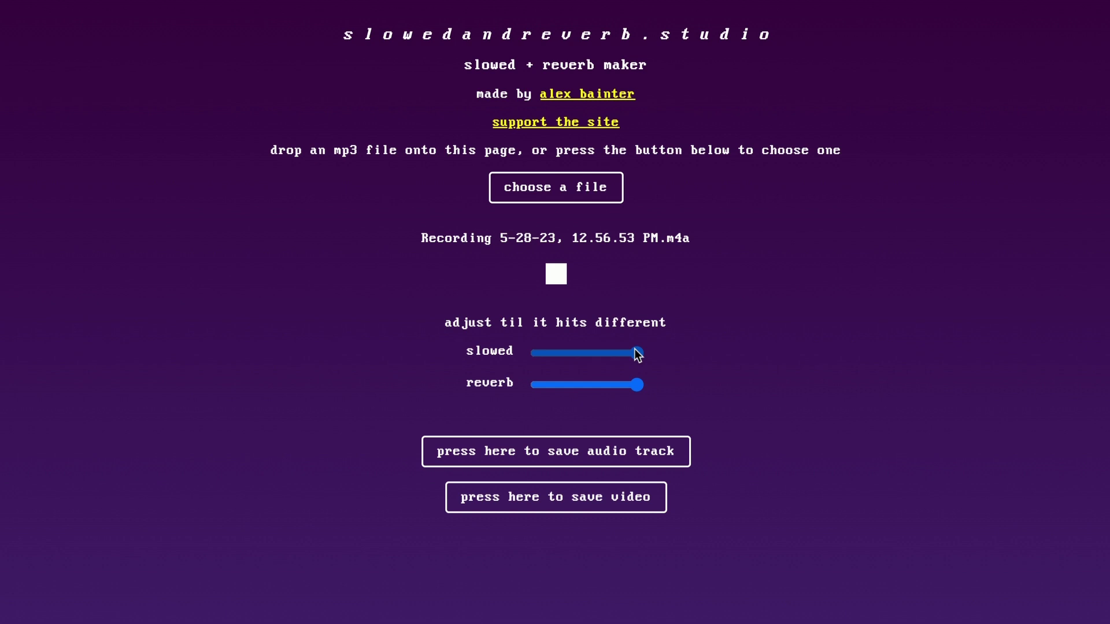
Bring slowed back to about halfway and lower reverb to just under half
{"action": "left_click_drag", "start_coordinate": [634, 350], "coordinate": [588, 376]}
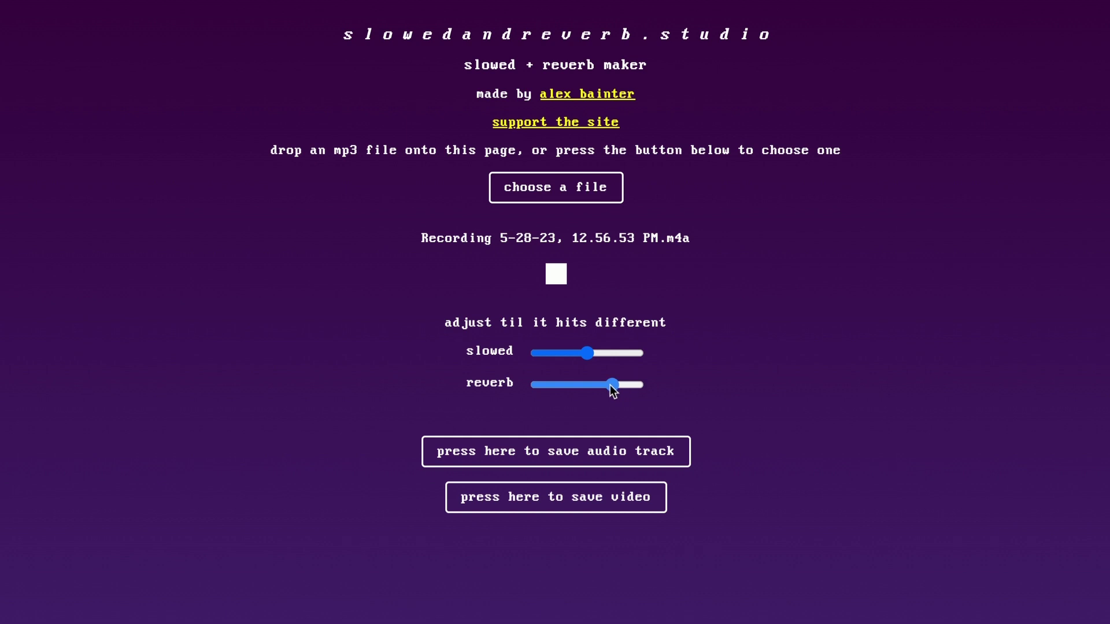
{"action": "left_click_drag", "start_coordinate": [609, 385], "coordinate": [598, 373]}
{"action": "left_click_drag", "start_coordinate": [608, 385], "coordinate": [574, 387]}
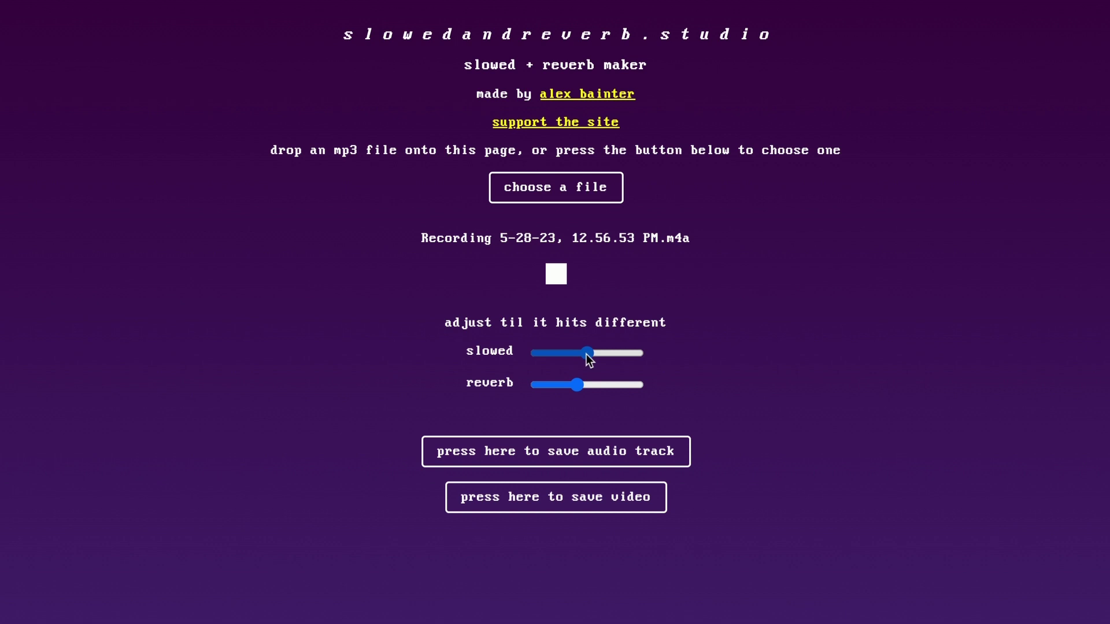
Halt playback of the slowed, reverbed track in slowedandreverb.studio
{"action": "key", "text": "space"}
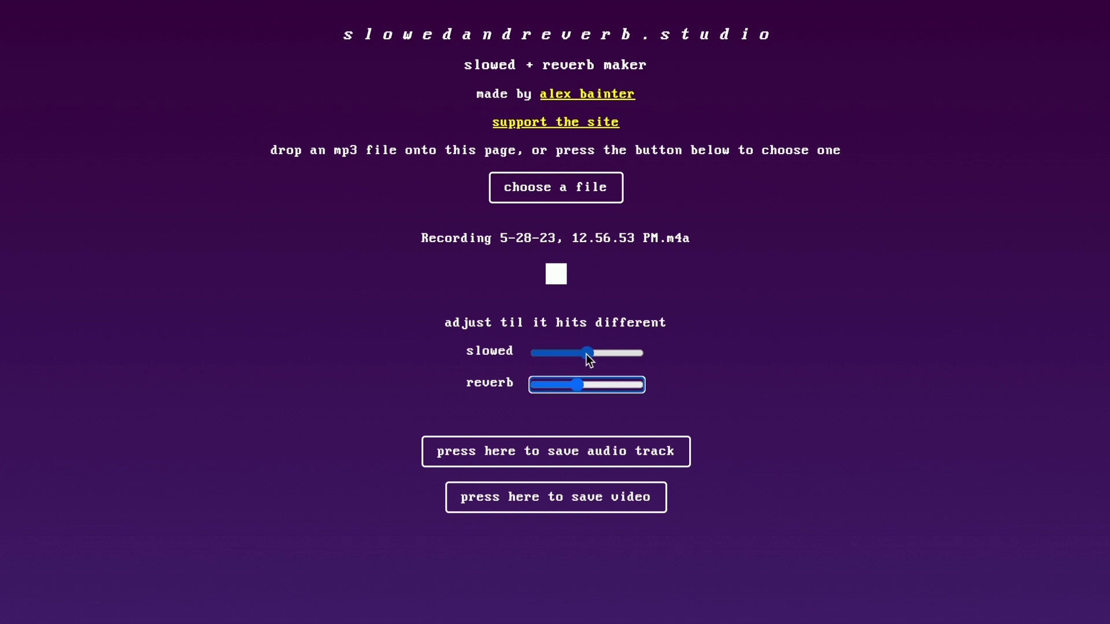
{"action": "left_click", "coordinate": [564, 284]}
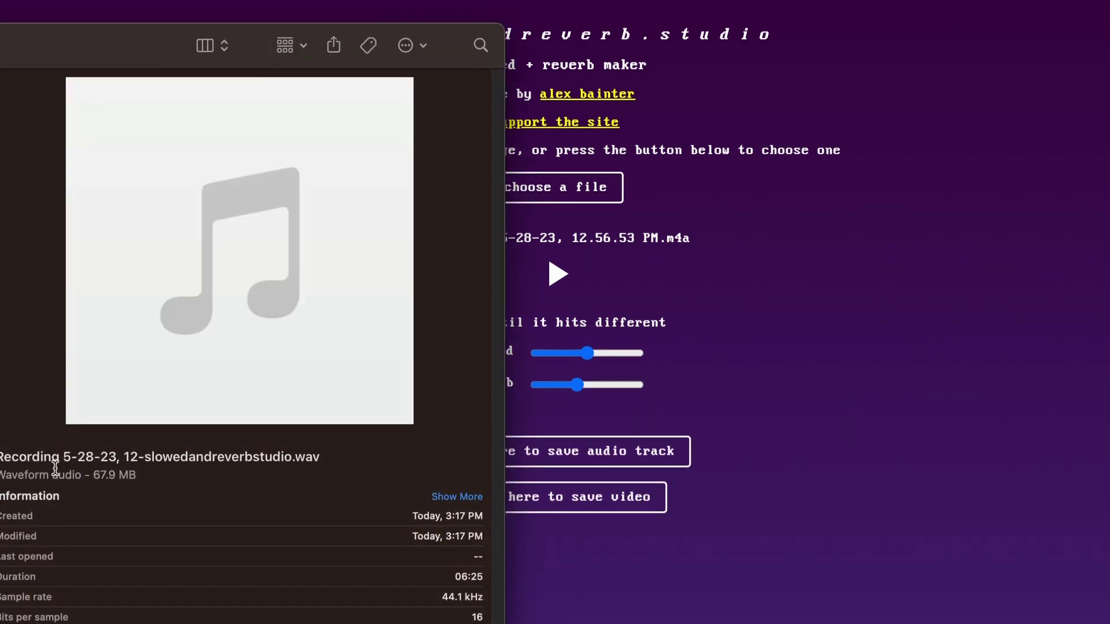
Play the exported slowed-and-reverb WAV from Finder's preview pane
{"action": "mouse_move", "coordinate": [272, 248]}
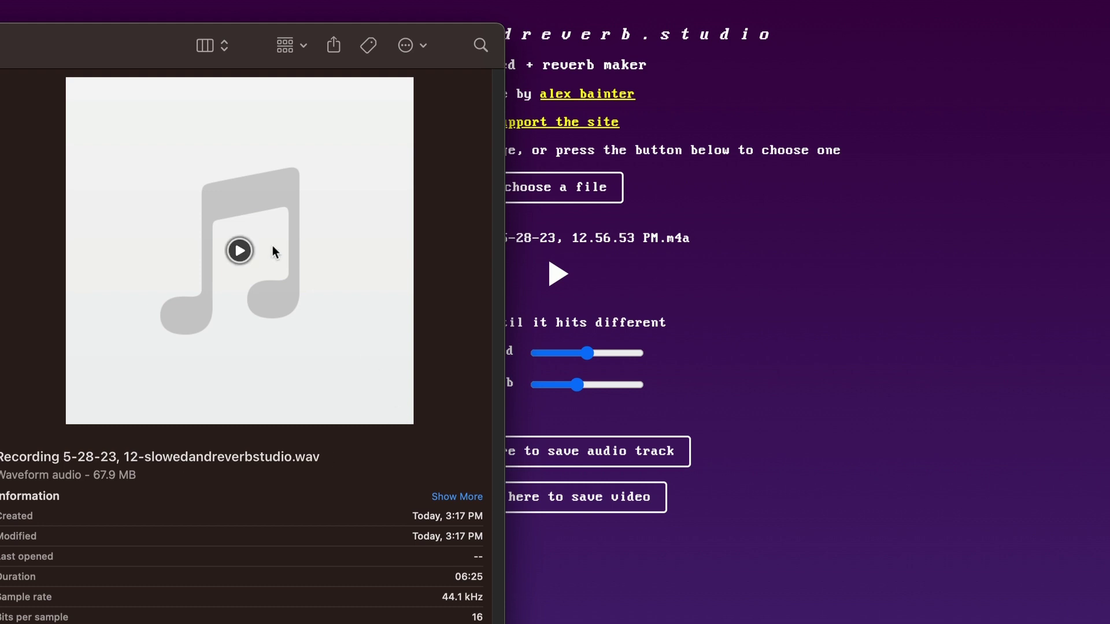
{"action": "left_click", "coordinate": [238, 252]}
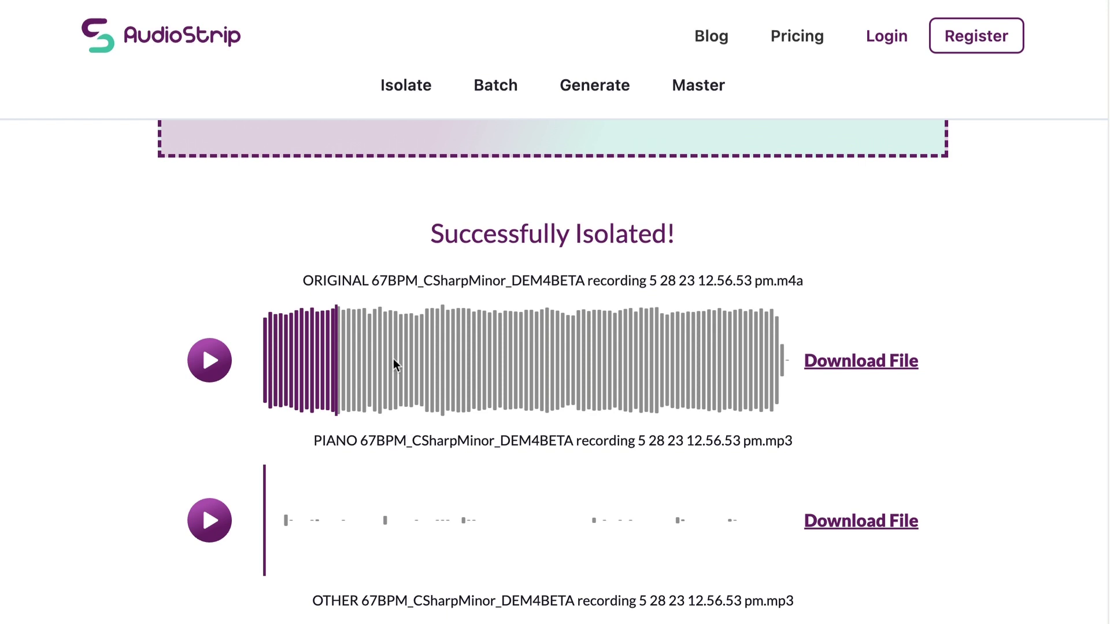
Highlight part of the piano stem's file name in the results list
{"action": "scroll", "coordinate": [406, 354], "scroll_direction": "down", "scroll_amount": 5}
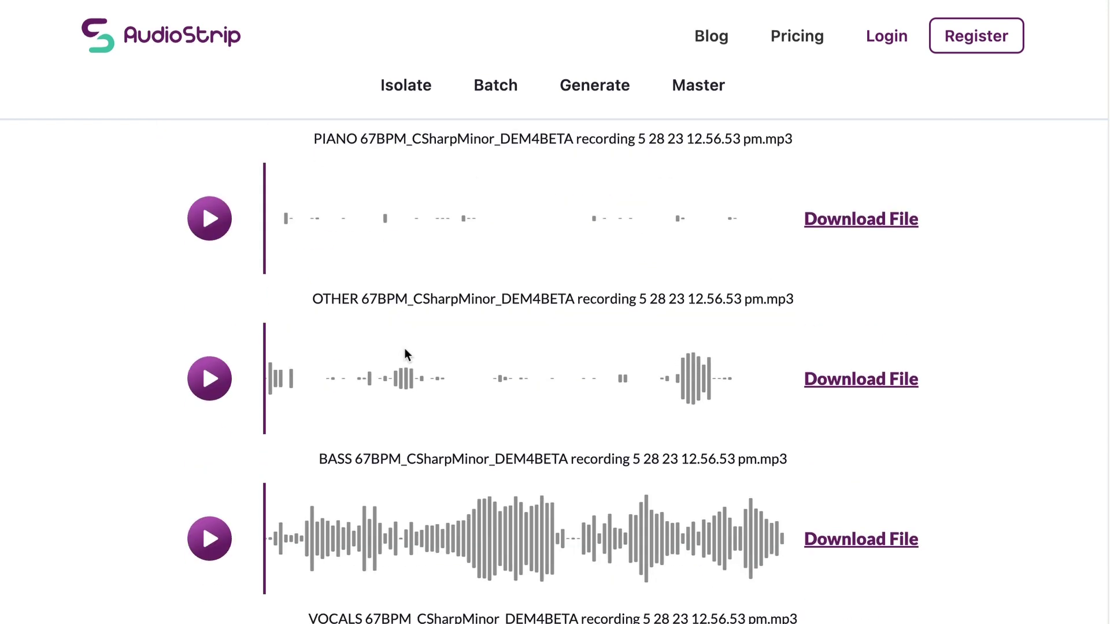
{"action": "scroll", "coordinate": [403, 349], "scroll_direction": "down", "scroll_amount": 7}
{"action": "scroll", "coordinate": [408, 439], "scroll_direction": "up", "scroll_amount": 11}
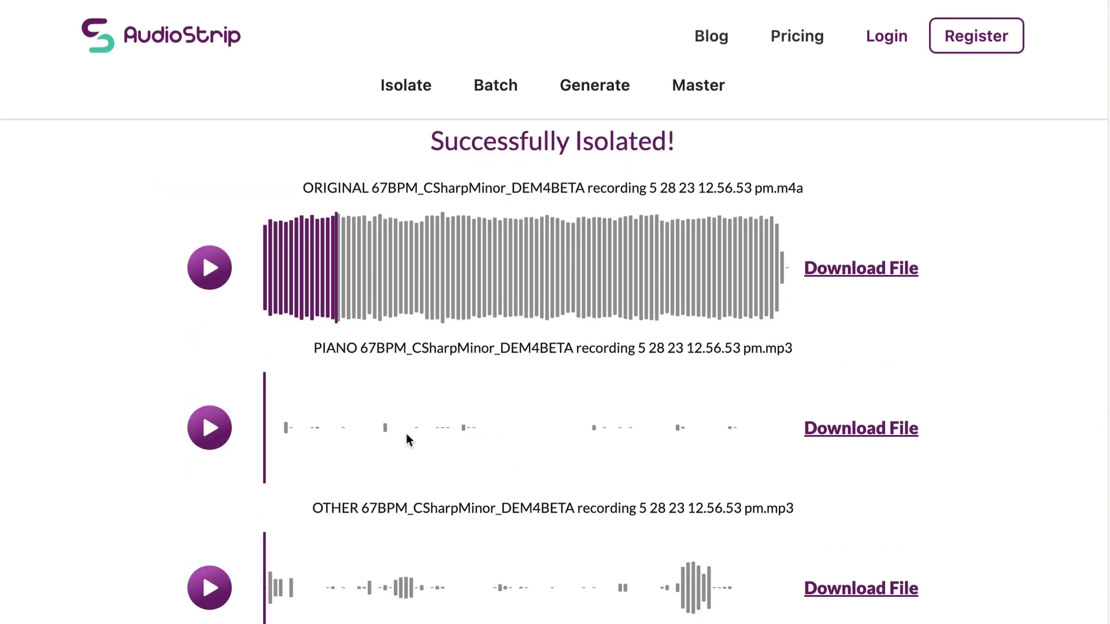
{"action": "left_click_drag", "start_coordinate": [319, 347], "coordinate": [479, 346]}
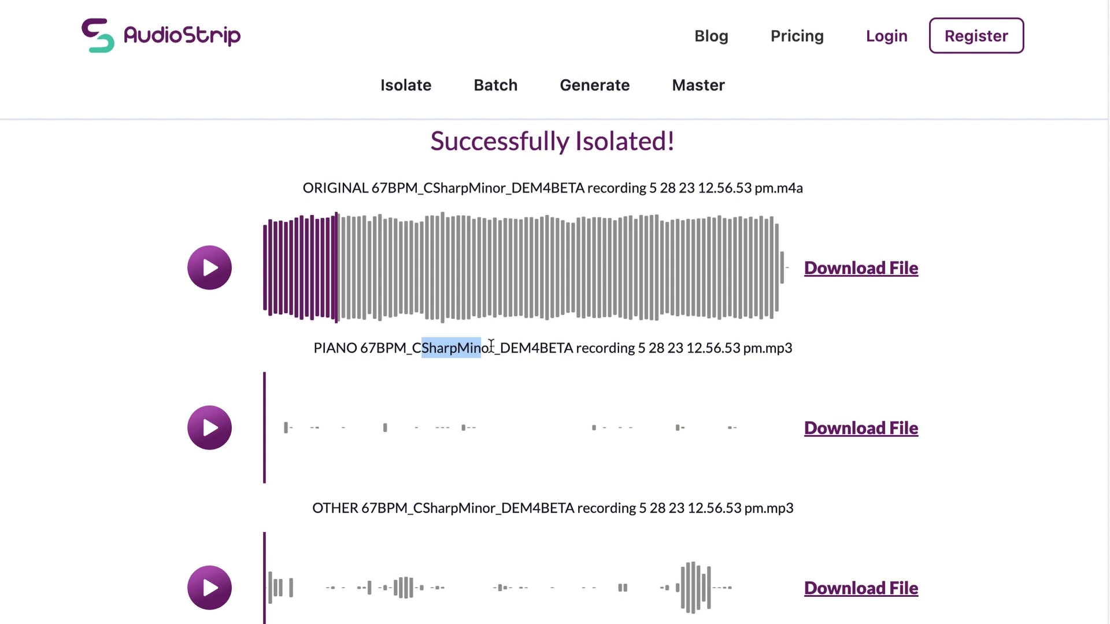
{"action": "scroll", "coordinate": [473, 375], "scroll_direction": "down", "scroll_amount": 3}
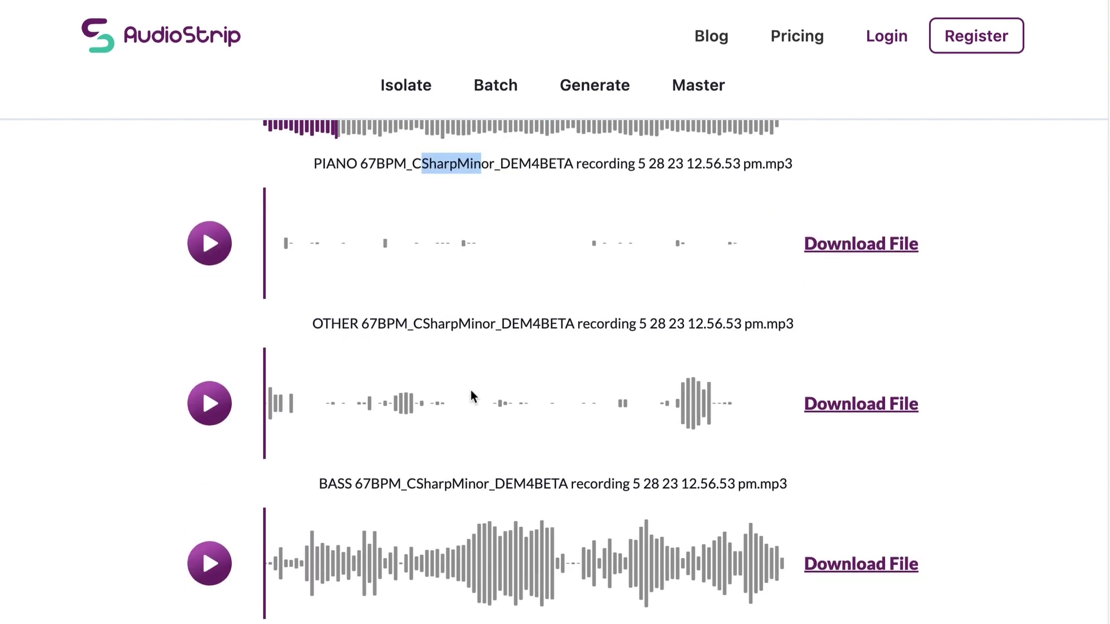
{"action": "scroll", "coordinate": [470, 391], "scroll_direction": "up", "scroll_amount": 8}
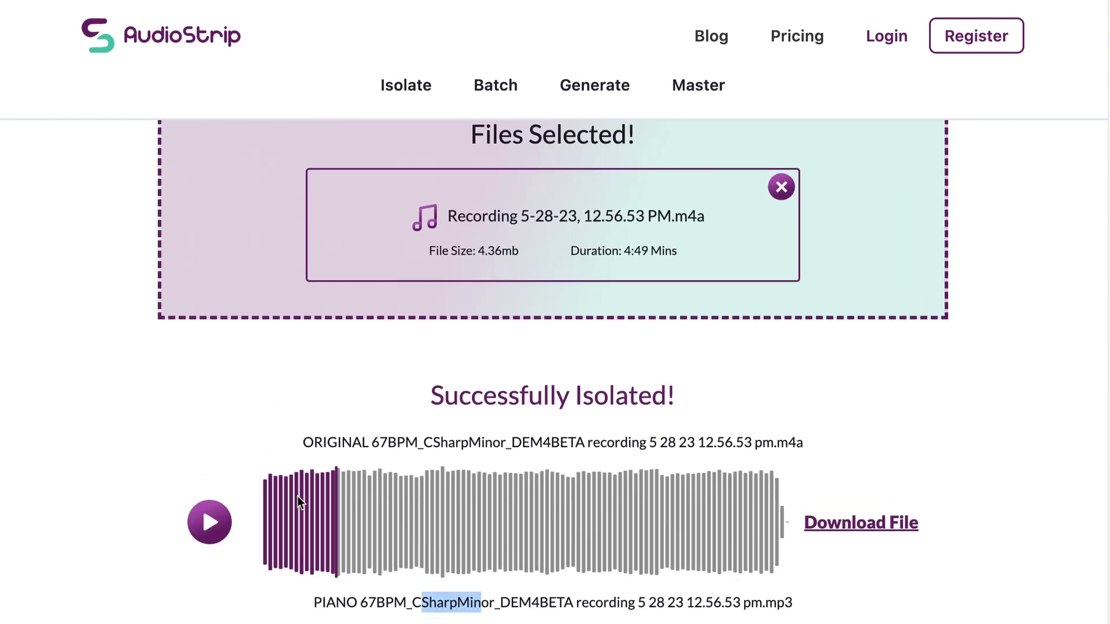
Play the original recording briefly from near its start, then pause
{"action": "left_click", "coordinate": [297, 502]}
{"action": "left_click", "coordinate": [209, 523]}
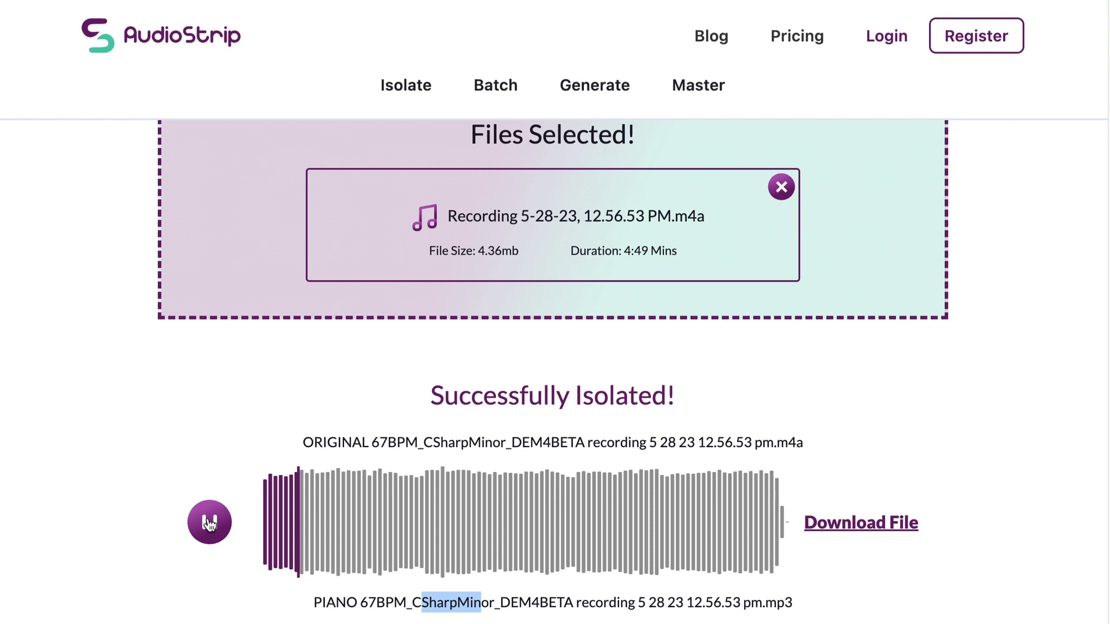
{"action": "left_click", "coordinate": [209, 523]}
Play the piano stem from two points, then start the other stem partway in
{"action": "scroll", "coordinate": [358, 473], "scroll_direction": "down", "scroll_amount": 5}
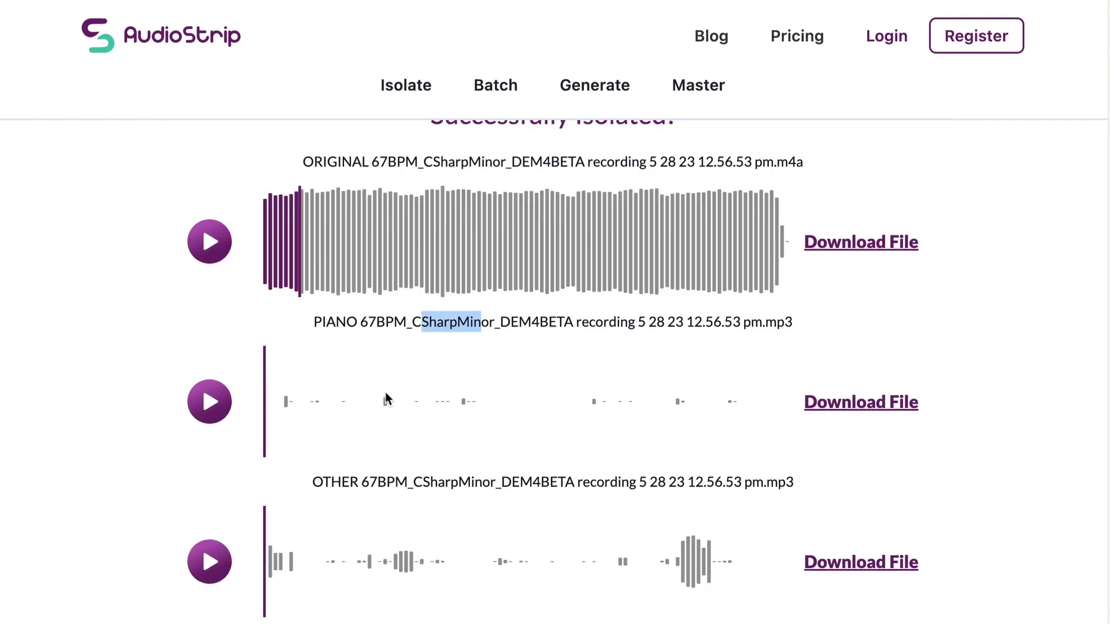
{"action": "left_click", "coordinate": [381, 404]}
{"action": "scroll", "coordinate": [379, 411], "scroll_direction": "up", "scroll_amount": 5}
{"action": "scroll", "coordinate": [404, 410], "scroll_direction": "down", "scroll_amount": 5}
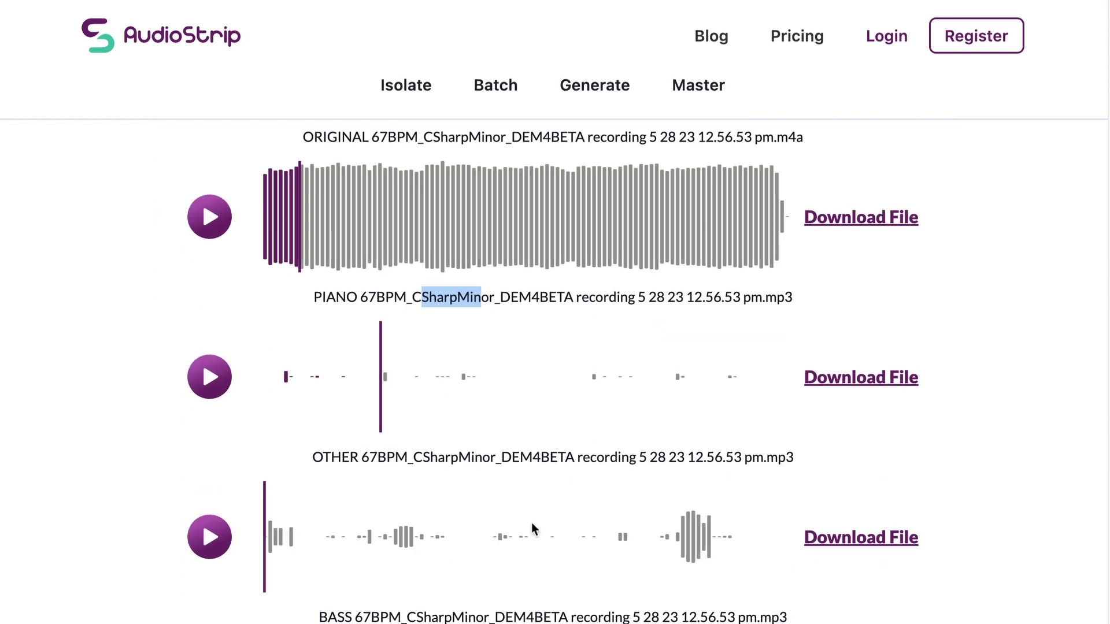
{"action": "left_click", "coordinate": [211, 378]}
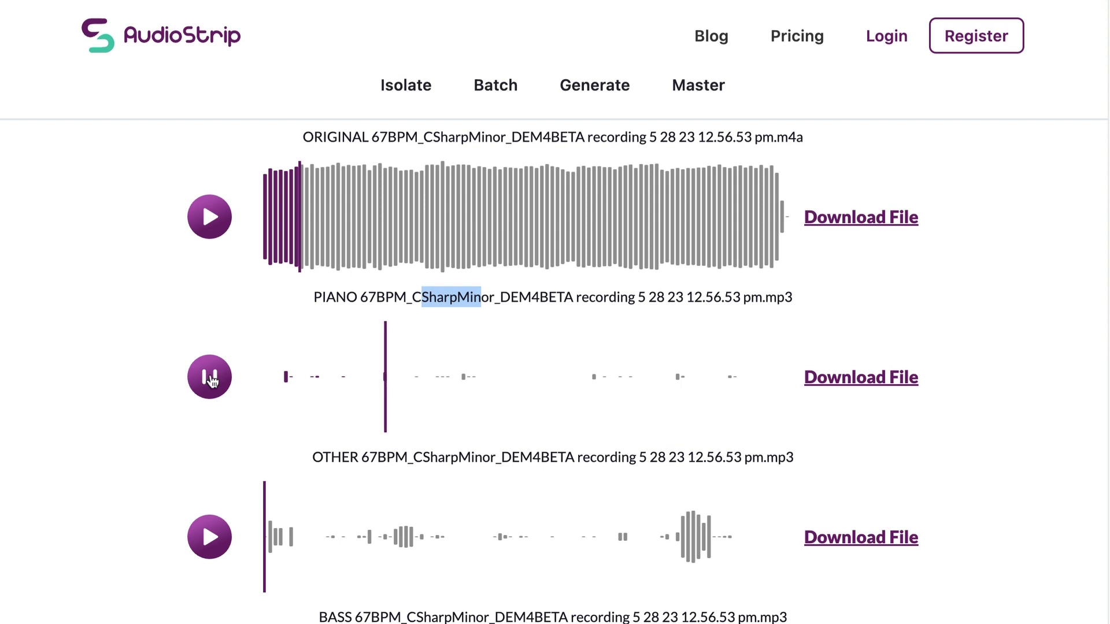
{"action": "left_click", "coordinate": [210, 379]}
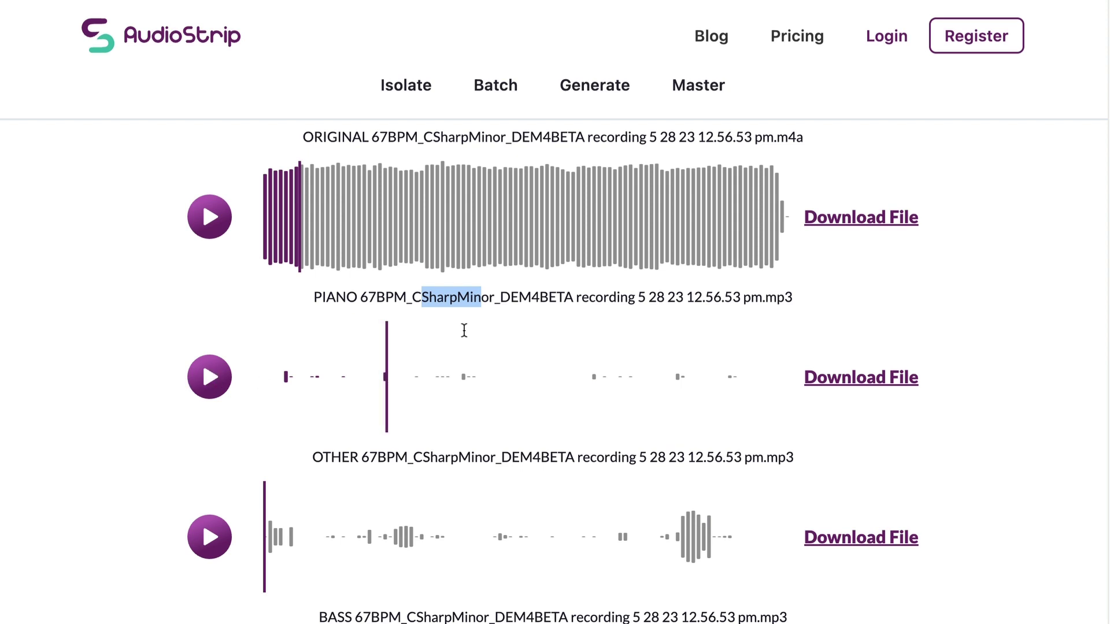
{"action": "left_click", "coordinate": [460, 379]}
{"action": "left_click", "coordinate": [225, 379]}
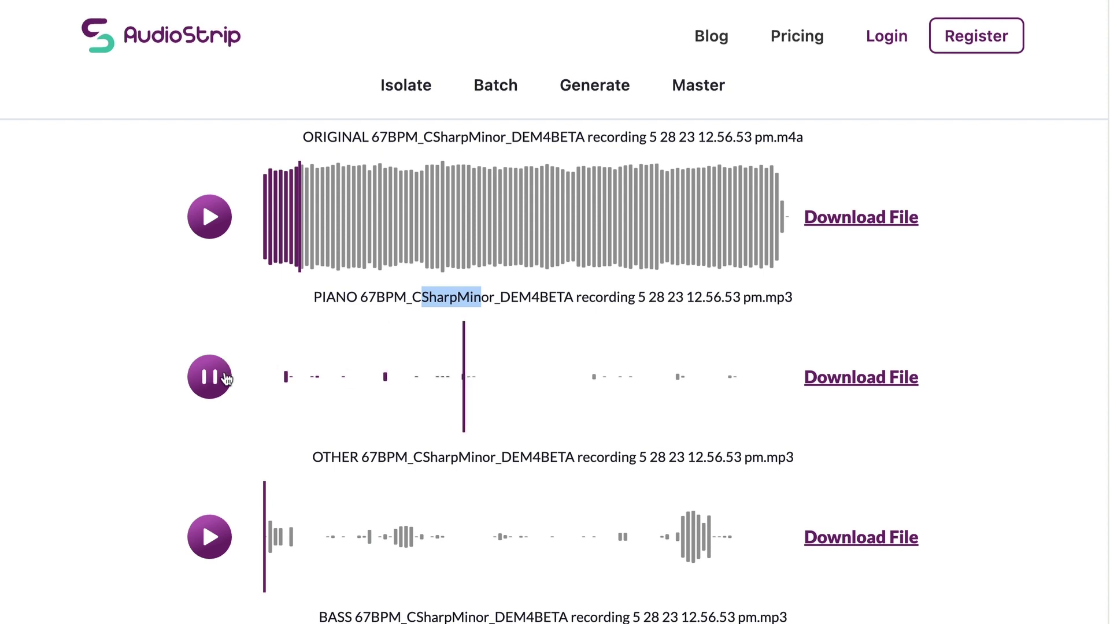
{"action": "left_click", "coordinate": [225, 379]}
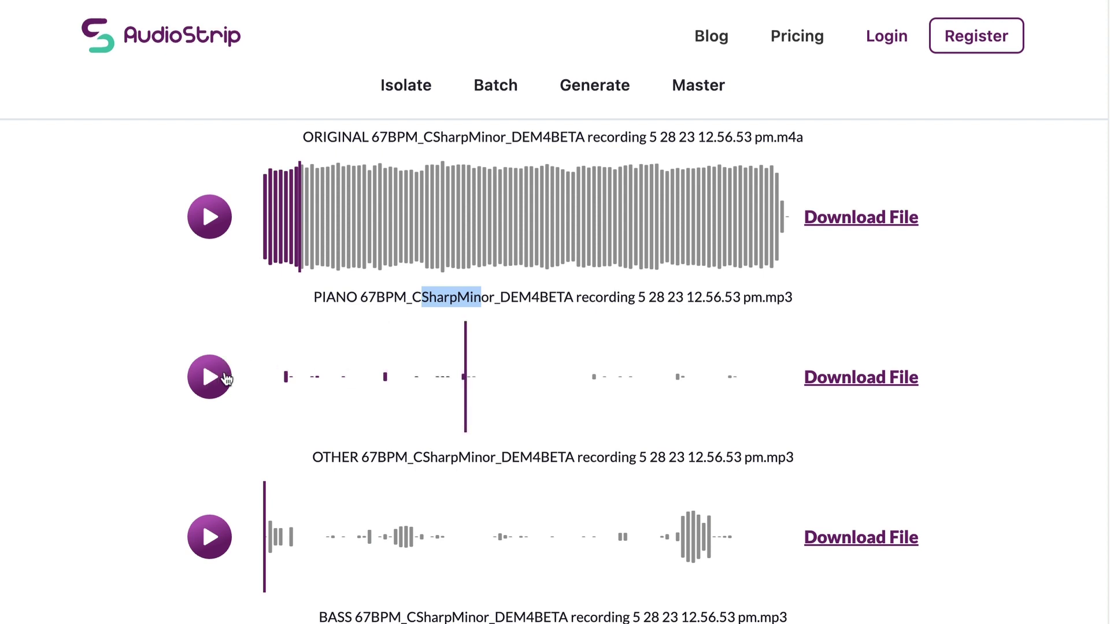
{"action": "left_click", "coordinate": [393, 538]}
{"action": "left_click", "coordinate": [215, 539]}
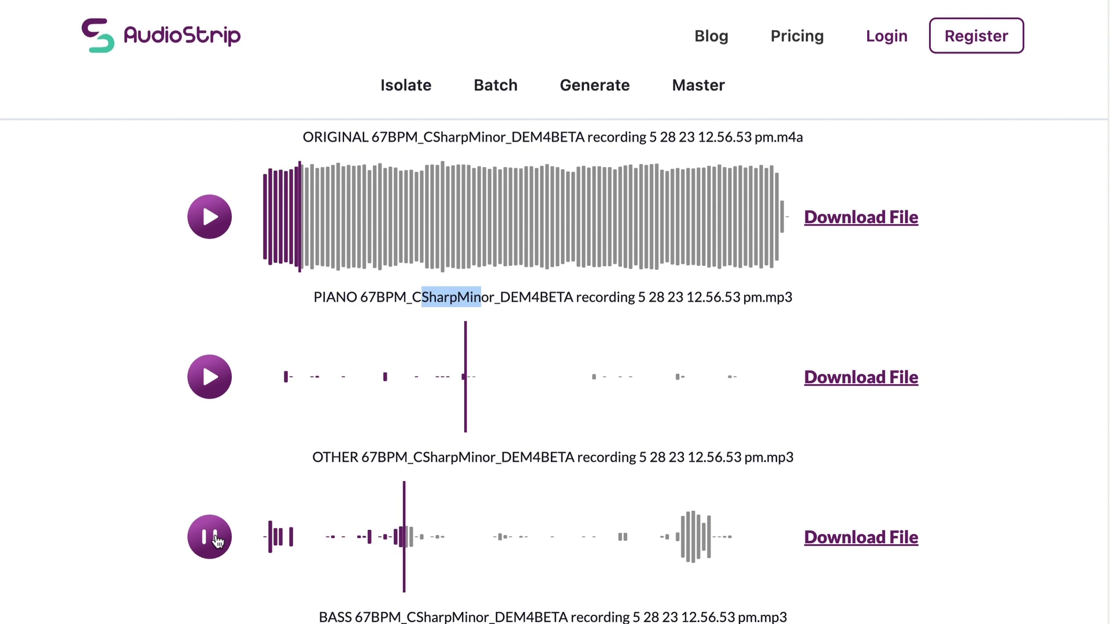
Pause the other stem and play the bass stem from partway in
{"action": "left_click", "coordinate": [215, 539]}
{"action": "scroll", "coordinate": [323, 490], "scroll_direction": "down", "scroll_amount": 1}
{"action": "scroll", "coordinate": [323, 490], "scroll_direction": "down", "scroll_amount": 3}
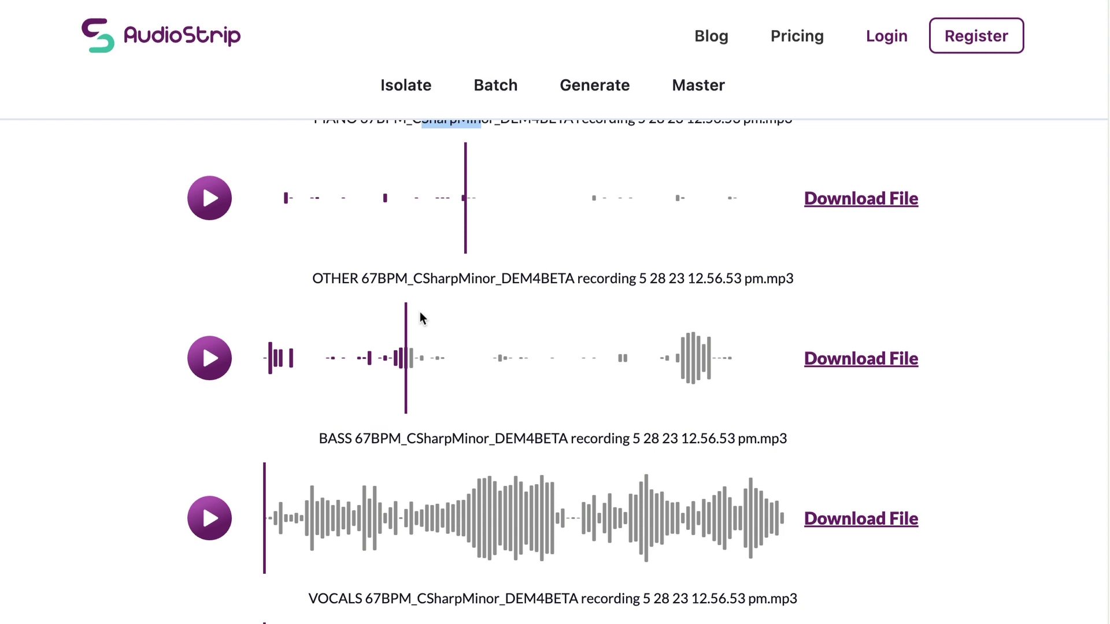
{"action": "scroll", "coordinate": [504, 347], "scroll_direction": "down", "scroll_amount": 2}
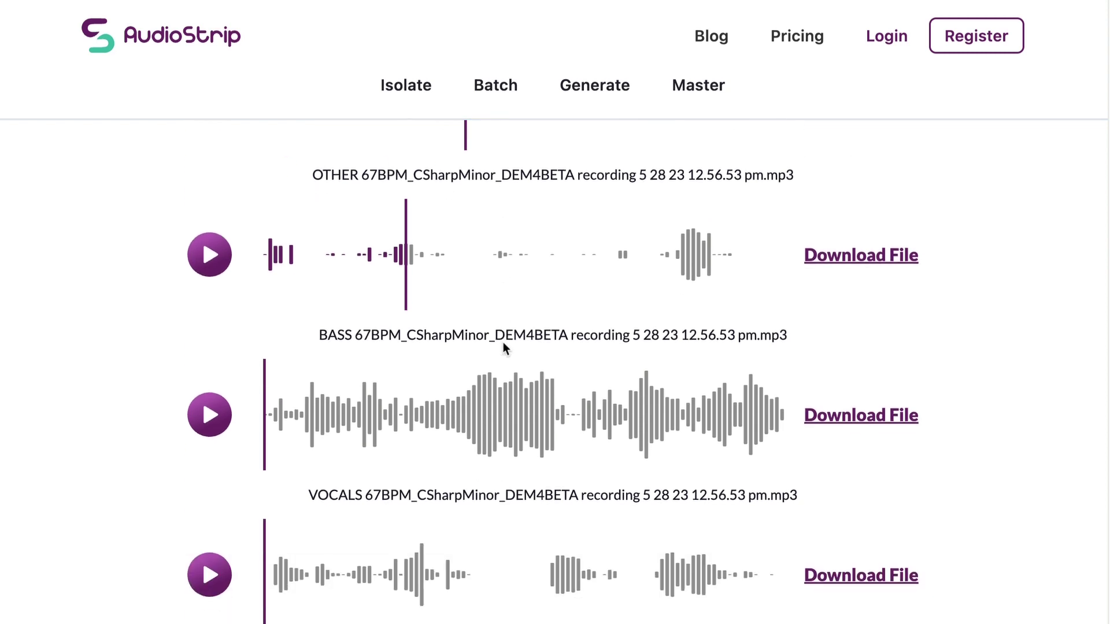
{"action": "left_click", "coordinate": [365, 396]}
{"action": "scroll", "coordinate": [458, 370], "scroll_direction": "up", "scroll_amount": 1}
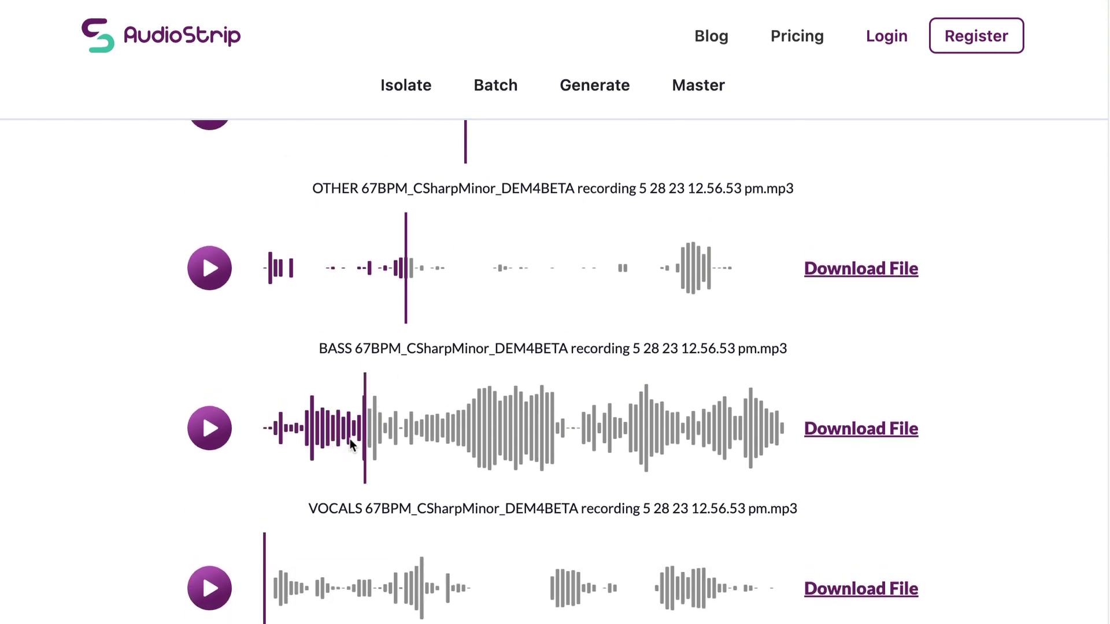
{"action": "left_click", "coordinate": [326, 430]}
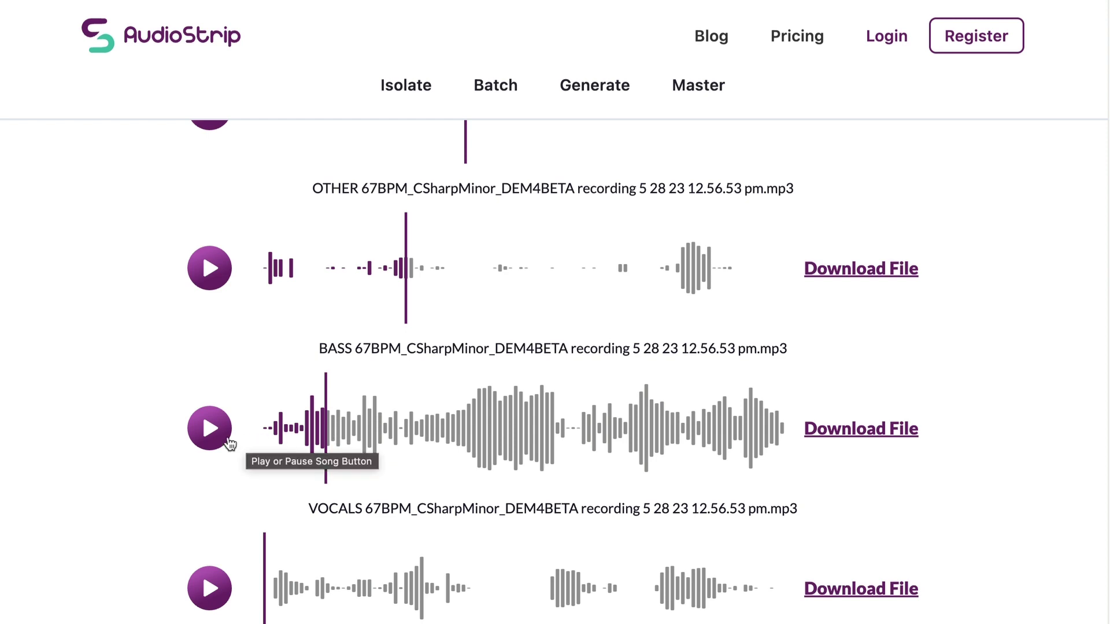
{"action": "left_click", "coordinate": [203, 428]}
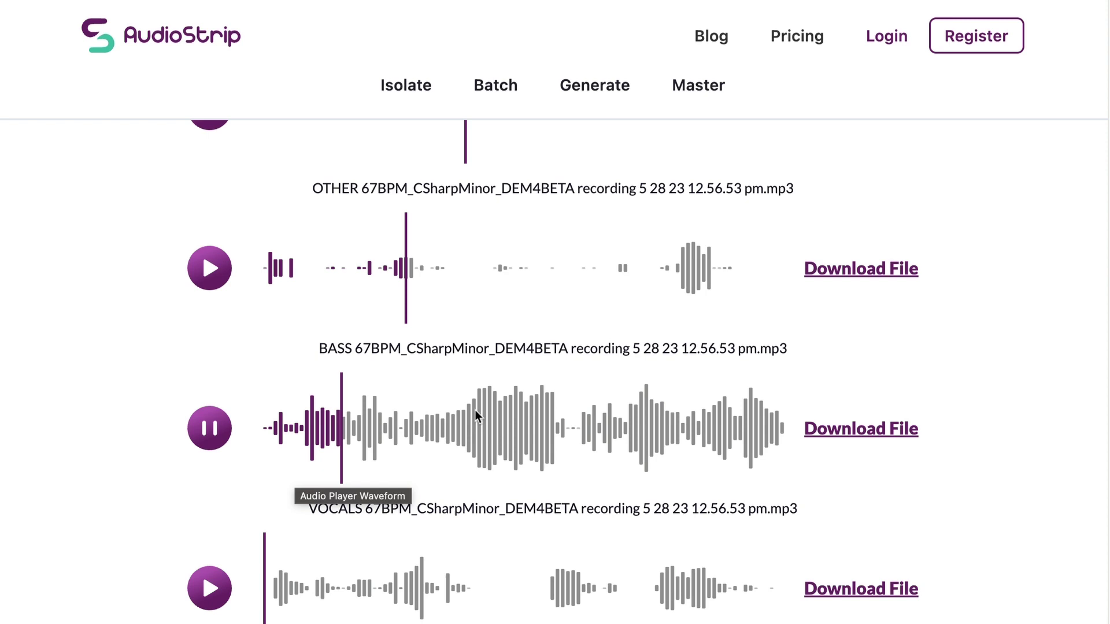
Skip the bass stem ahead to its louder section and resume playback
{"action": "key", "text": "space"}
{"action": "left_click", "coordinate": [490, 417]}
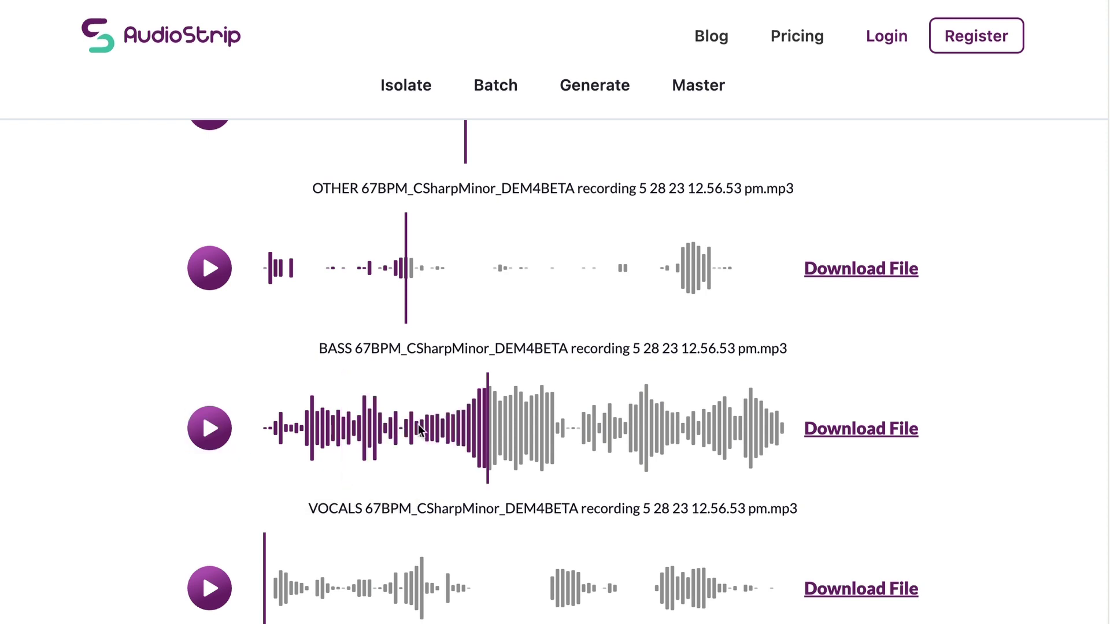
{"action": "left_click", "coordinate": [218, 430]}
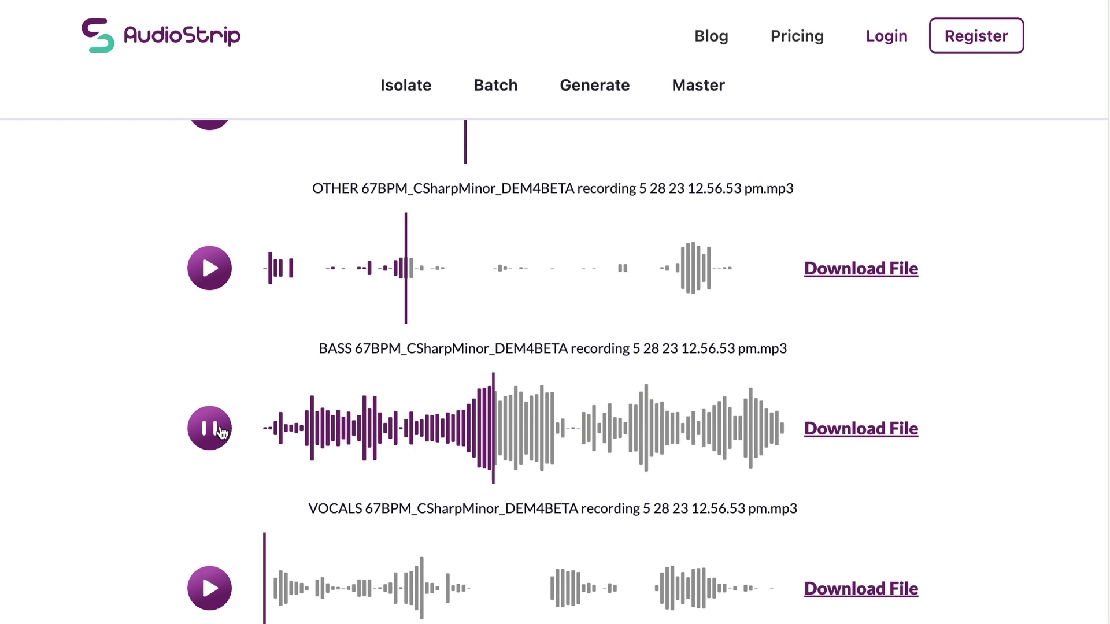
Pause the bass stem and replay the original recording, moving back near its beginning
{"action": "left_click", "coordinate": [220, 430]}
{"action": "scroll", "coordinate": [513, 415], "scroll_direction": "up", "scroll_amount": 6}
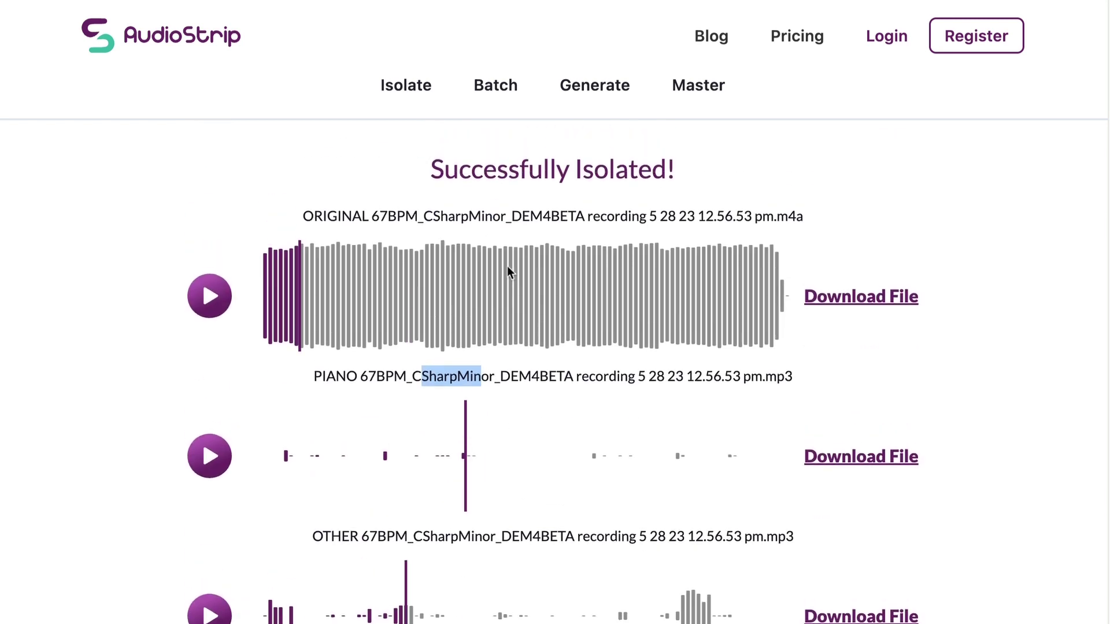
{"action": "left_click", "coordinate": [500, 284]}
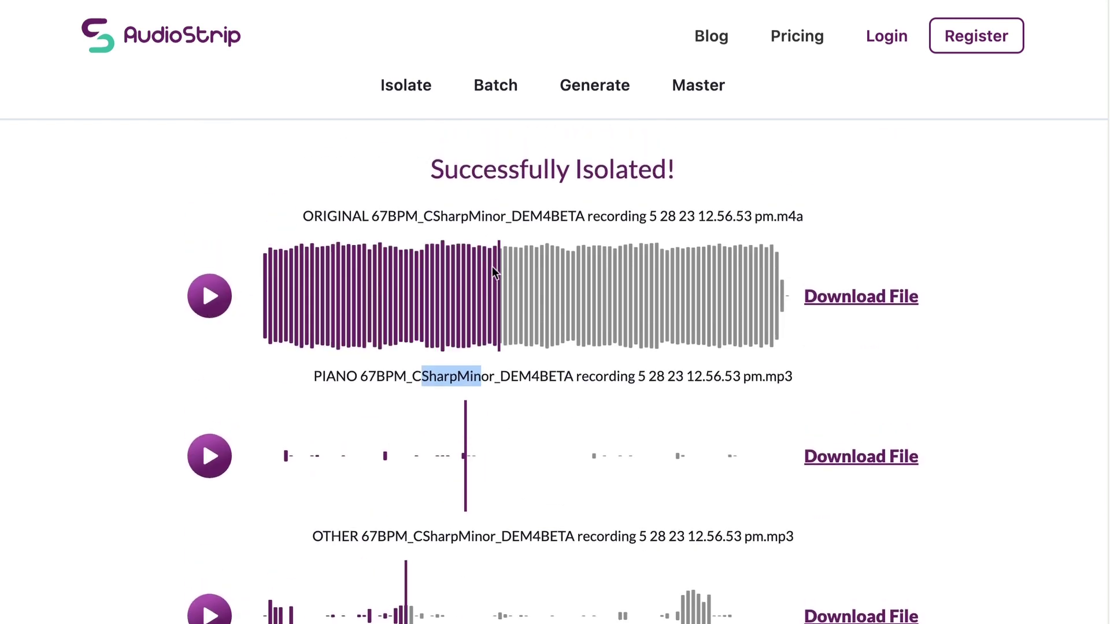
{"action": "left_click", "coordinate": [198, 303]}
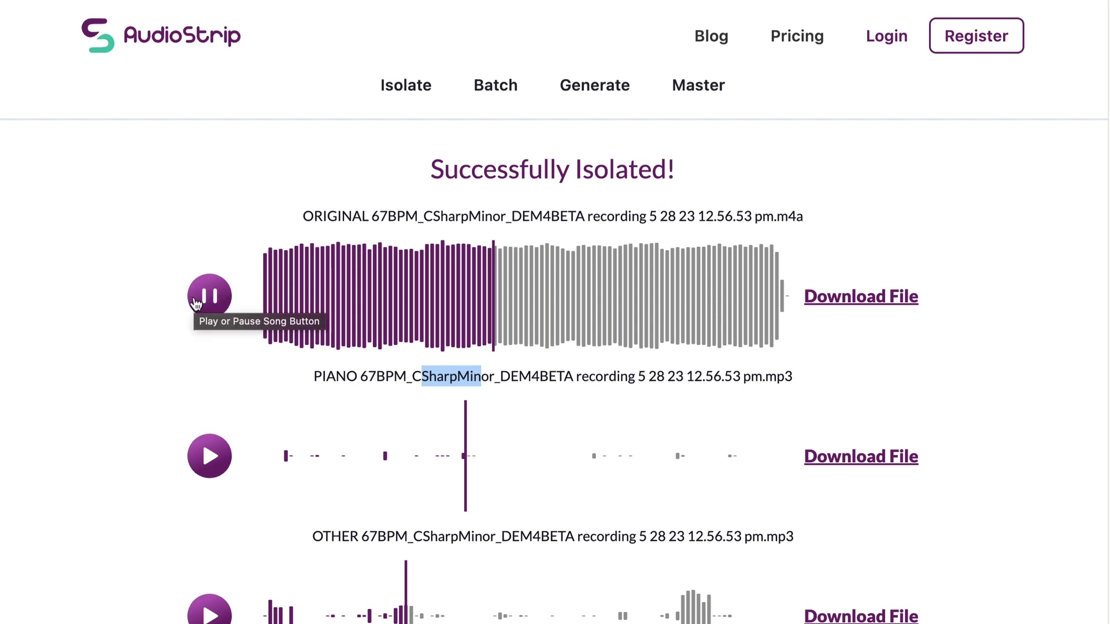
{"action": "left_click", "coordinate": [331, 295]}
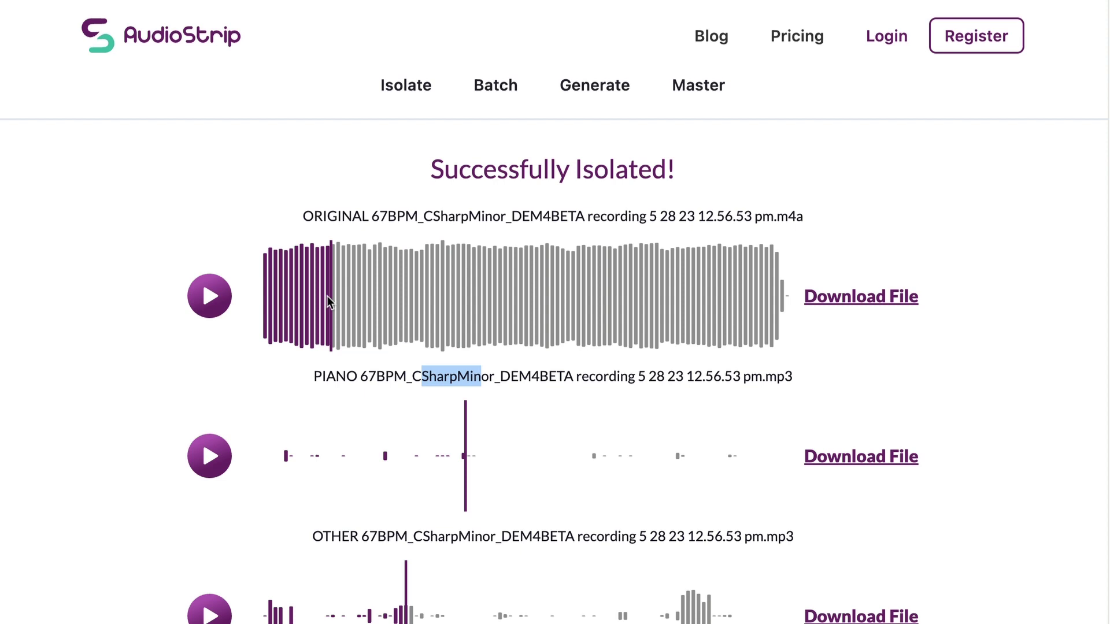
Briefly replay and pause the original recording, then reset and stop the bass stem
{"action": "left_click", "coordinate": [211, 298]}
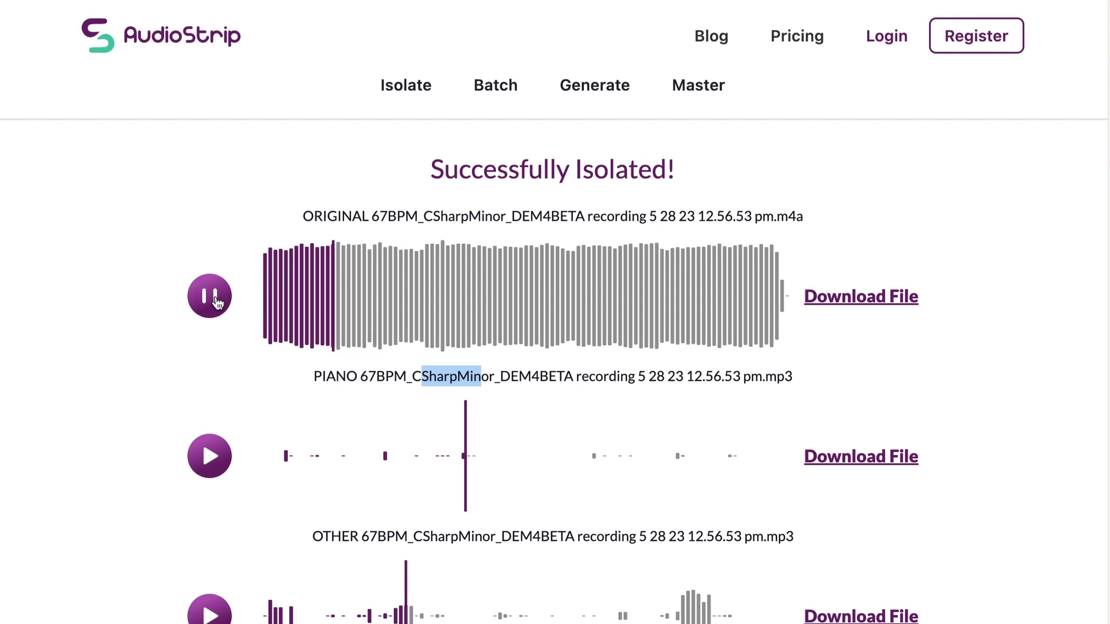
{"action": "left_click", "coordinate": [214, 297]}
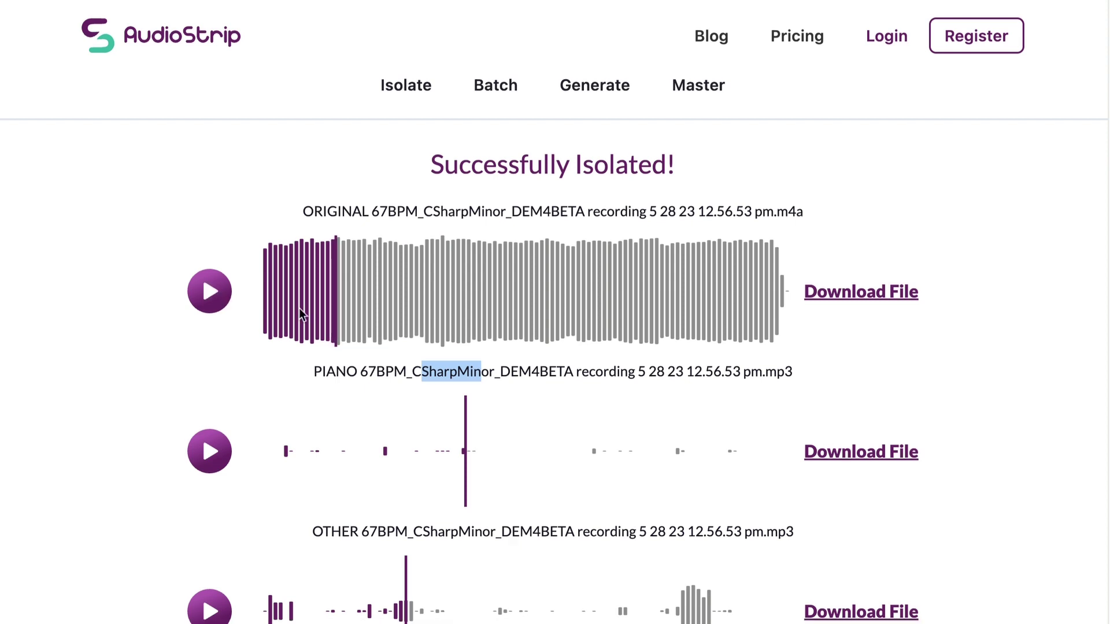
{"action": "scroll", "coordinate": [300, 346], "scroll_direction": "down", "scroll_amount": 10}
{"action": "left_click", "coordinate": [349, 234]}
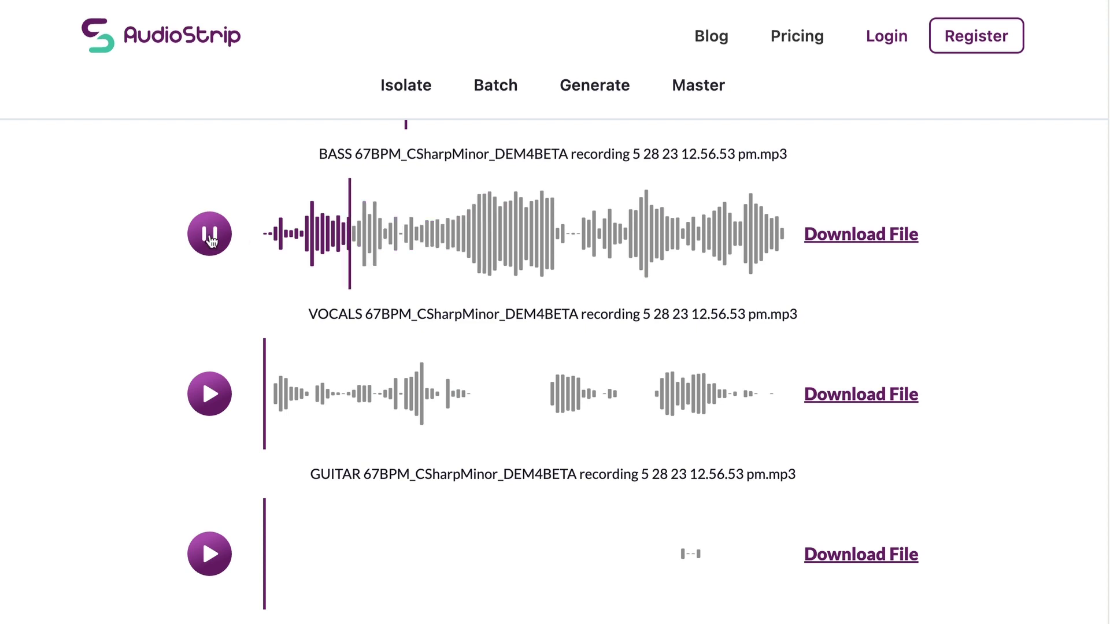
{"action": "left_click", "coordinate": [210, 237]}
Play the vocals stem from partway in, skipping slightly ahead, then pause it
{"action": "left_click", "coordinate": [352, 393]}
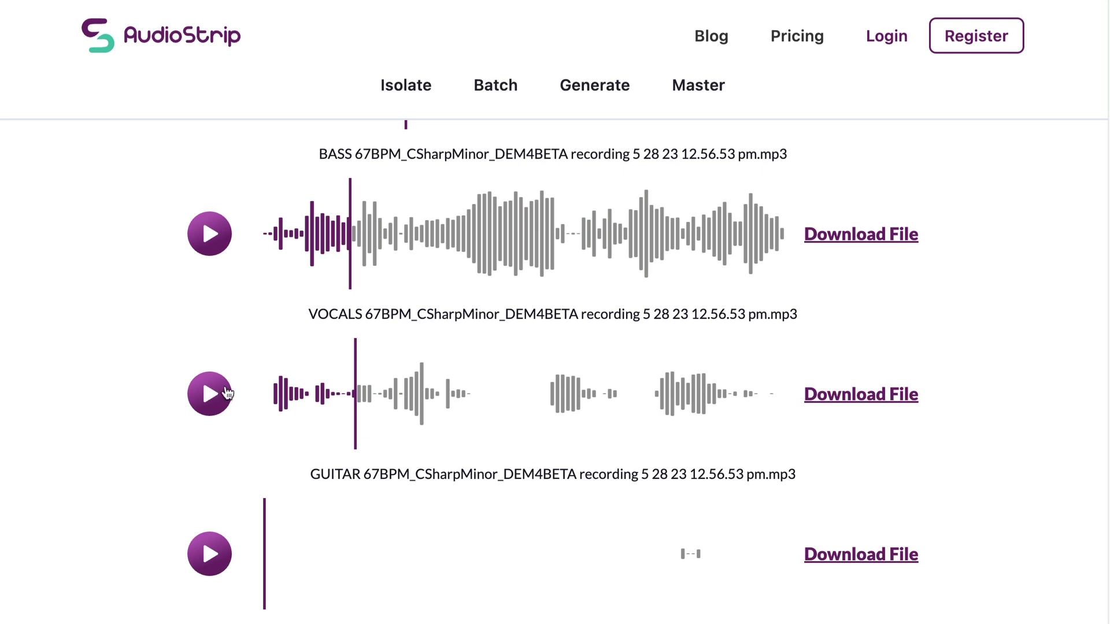
{"action": "left_click", "coordinate": [226, 393]}
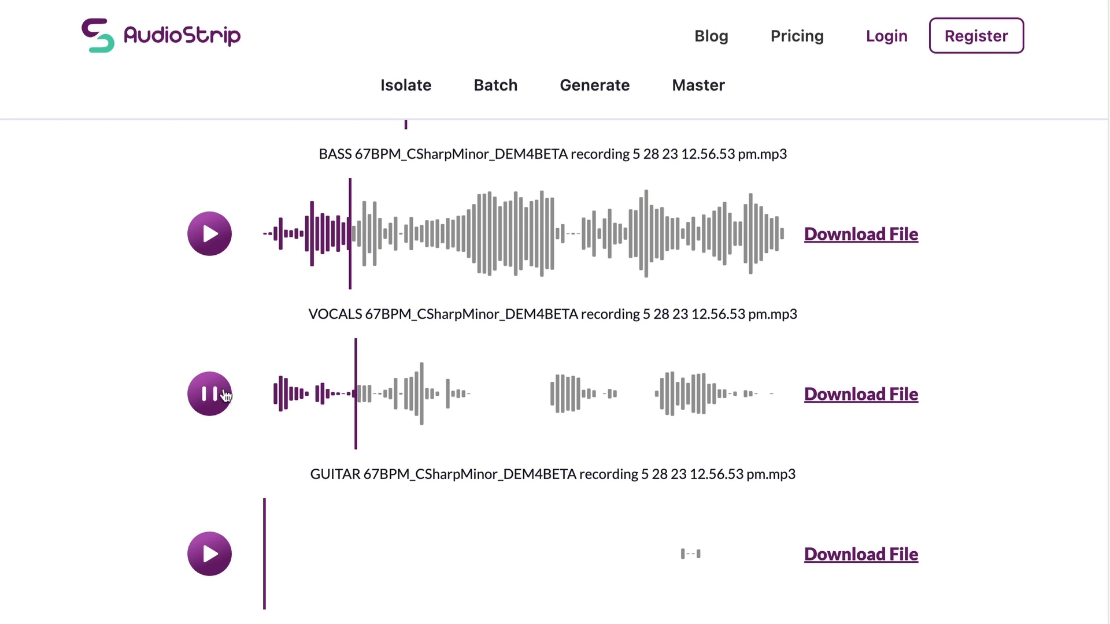
{"action": "left_click", "coordinate": [407, 393]}
{"action": "left_click", "coordinate": [212, 391]}
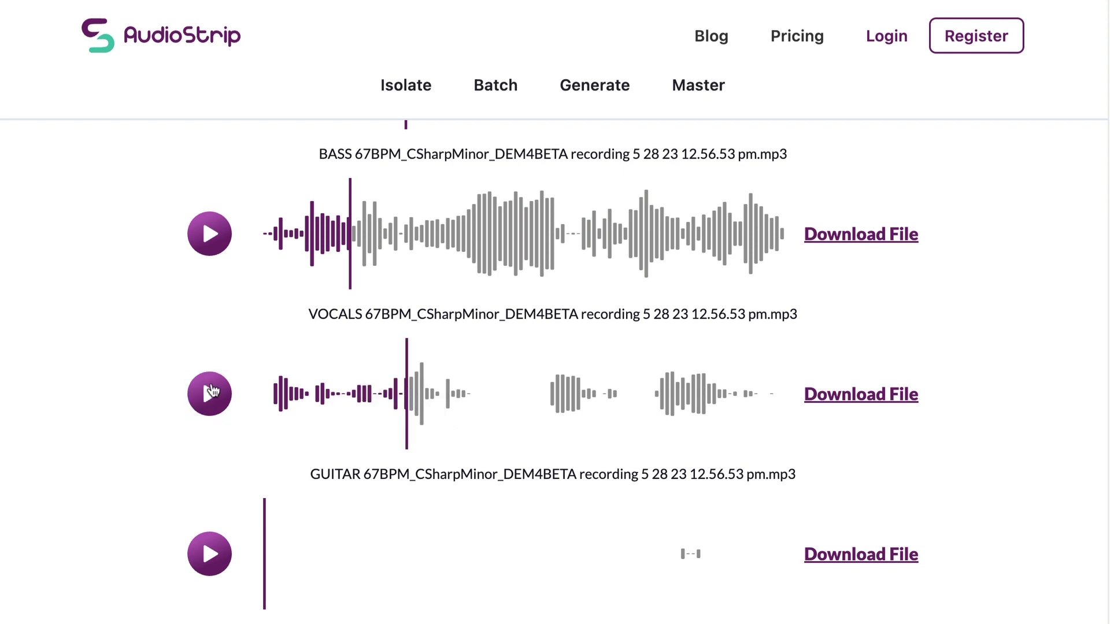
{"action": "left_click", "coordinate": [212, 391]}
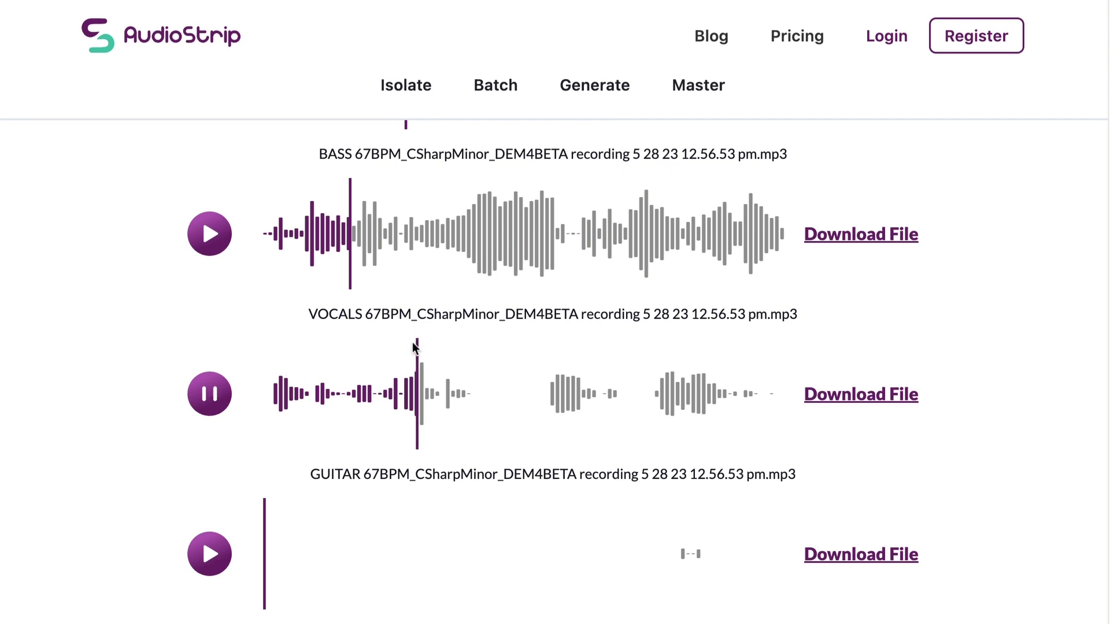
{"action": "key", "text": "space"}
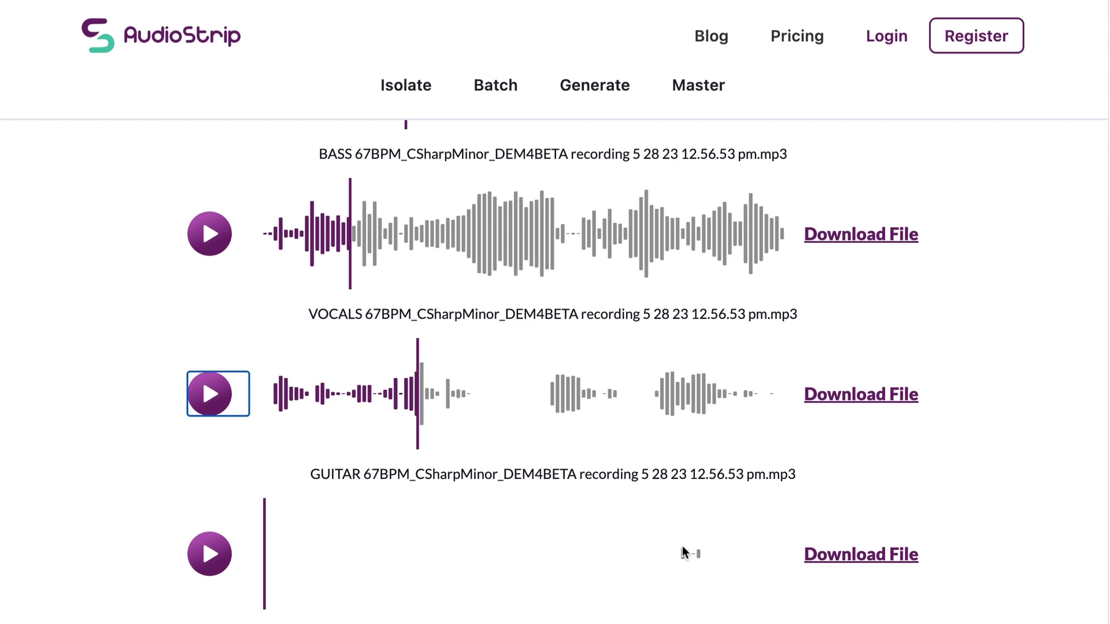
Play the guitar stem's only audible passage, then stop it
{"action": "left_click", "coordinate": [679, 554]}
{"action": "left_click", "coordinate": [199, 566]}
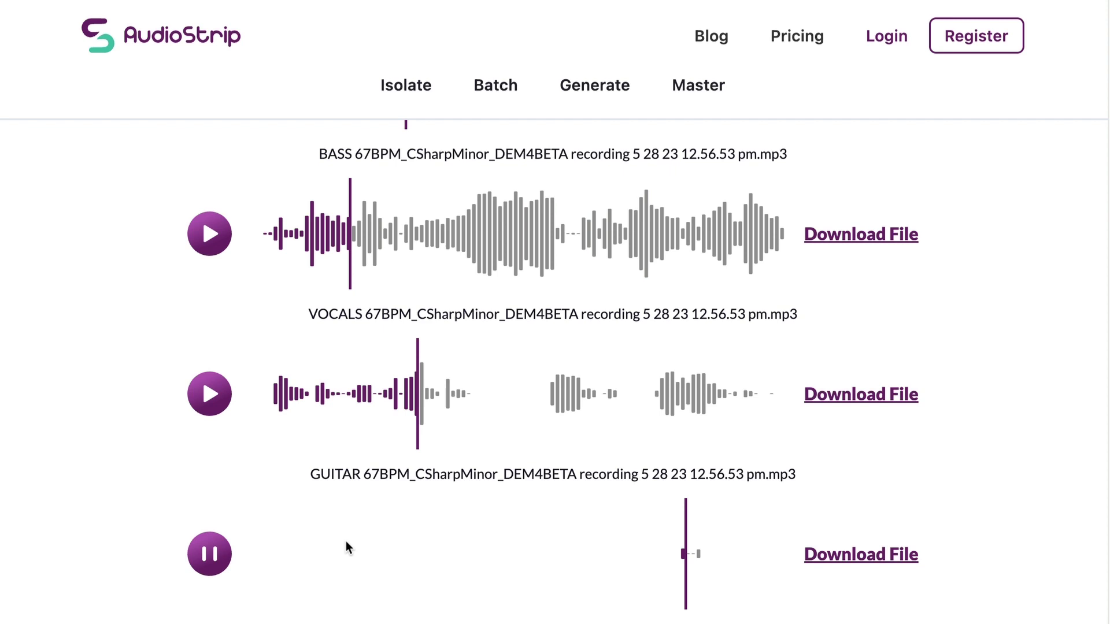
{"action": "scroll", "coordinate": [287, 538], "scroll_direction": "down", "scroll_amount": 5}
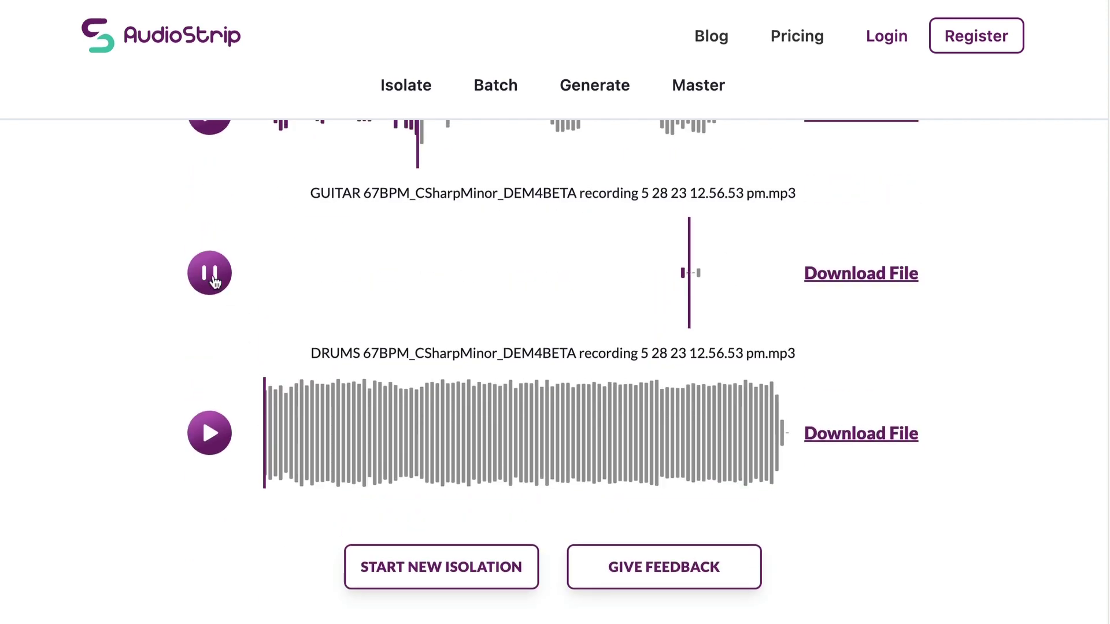
{"action": "left_click", "coordinate": [205, 274]}
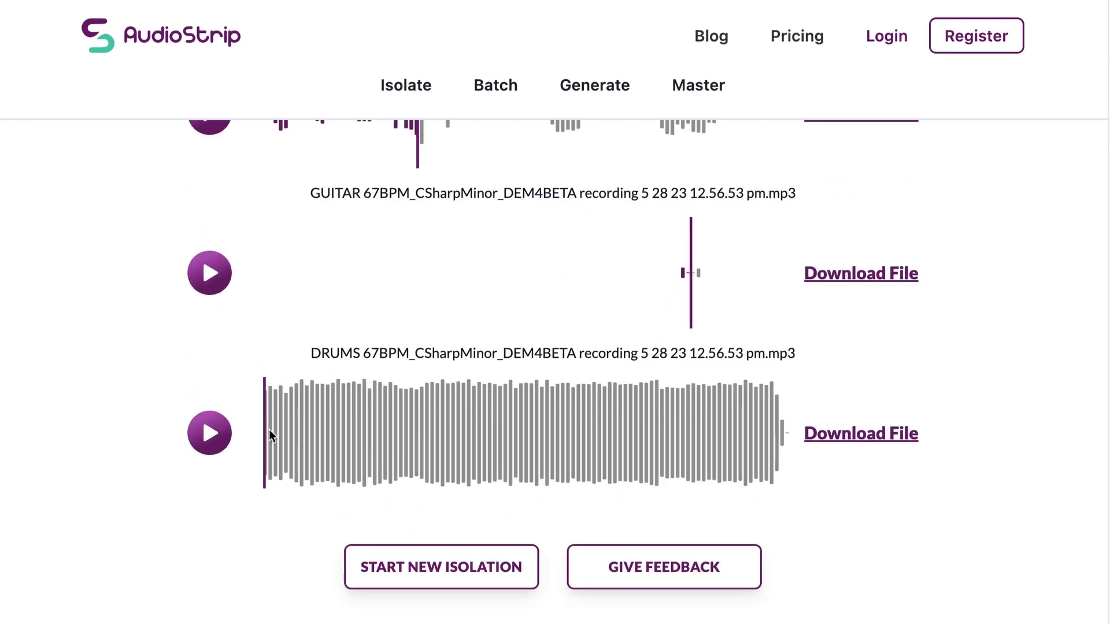
Play the DRUMS stem for a few seconds, then stop it and return to the upper tracks
{"action": "left_click", "coordinate": [309, 428]}
{"action": "left_click", "coordinate": [230, 436]}
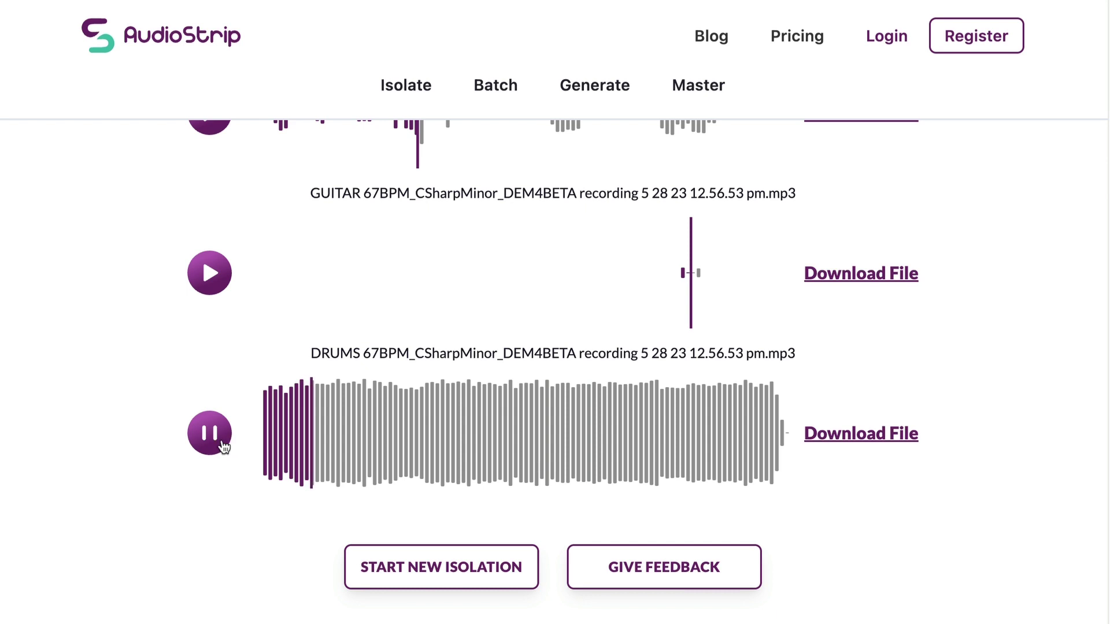
{"action": "scroll", "coordinate": [223, 447], "scroll_direction": "up", "scroll_amount": 8}
{"action": "scroll", "coordinate": [223, 447], "scroll_direction": "up", "scroll_amount": 12}
{"action": "scroll", "coordinate": [222, 443], "scroll_direction": "down", "scroll_amount": 20}
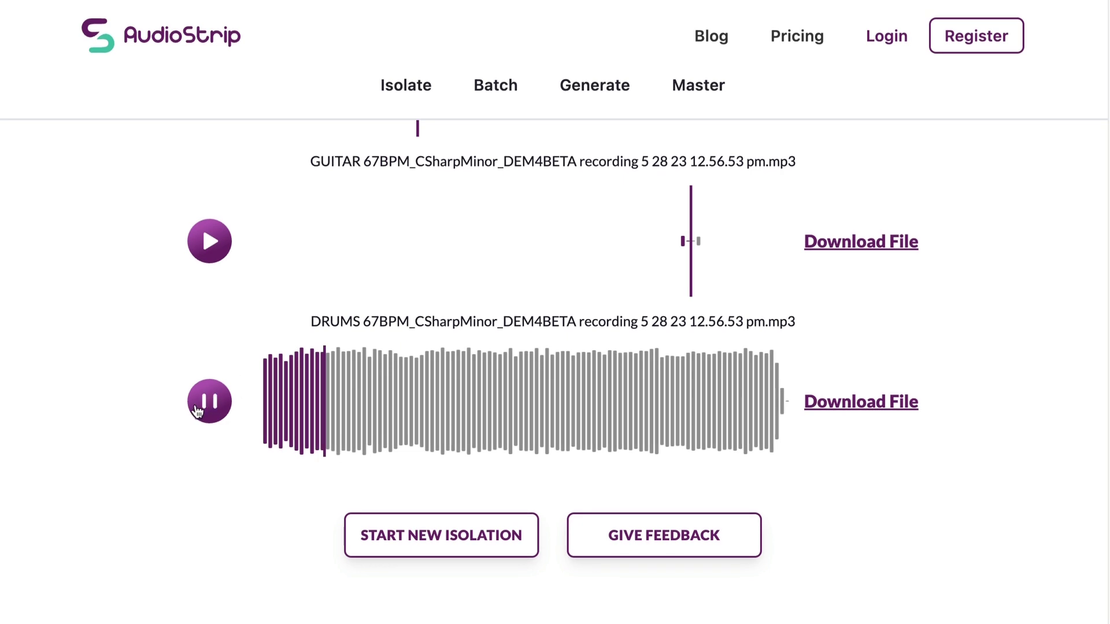
{"action": "left_click", "coordinate": [202, 404]}
{"action": "scroll", "coordinate": [312, 370], "scroll_direction": "up", "scroll_amount": 2}
{"action": "scroll", "coordinate": [313, 370], "scroll_direction": "up", "scroll_amount": 12}
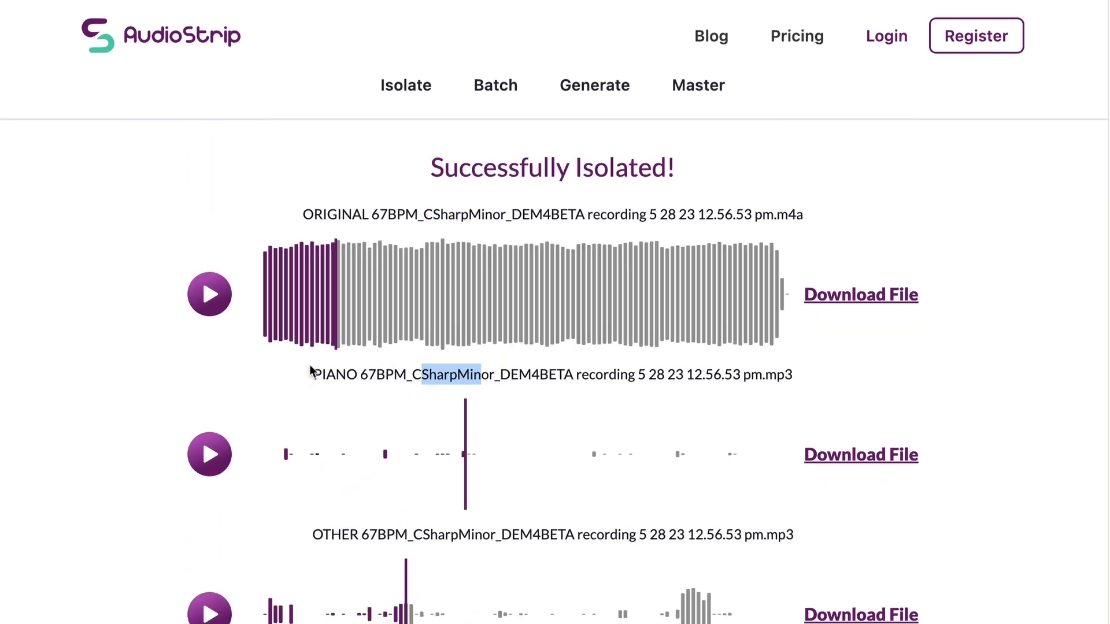
{"action": "scroll", "coordinate": [312, 370], "scroll_direction": "down", "scroll_amount": 5}
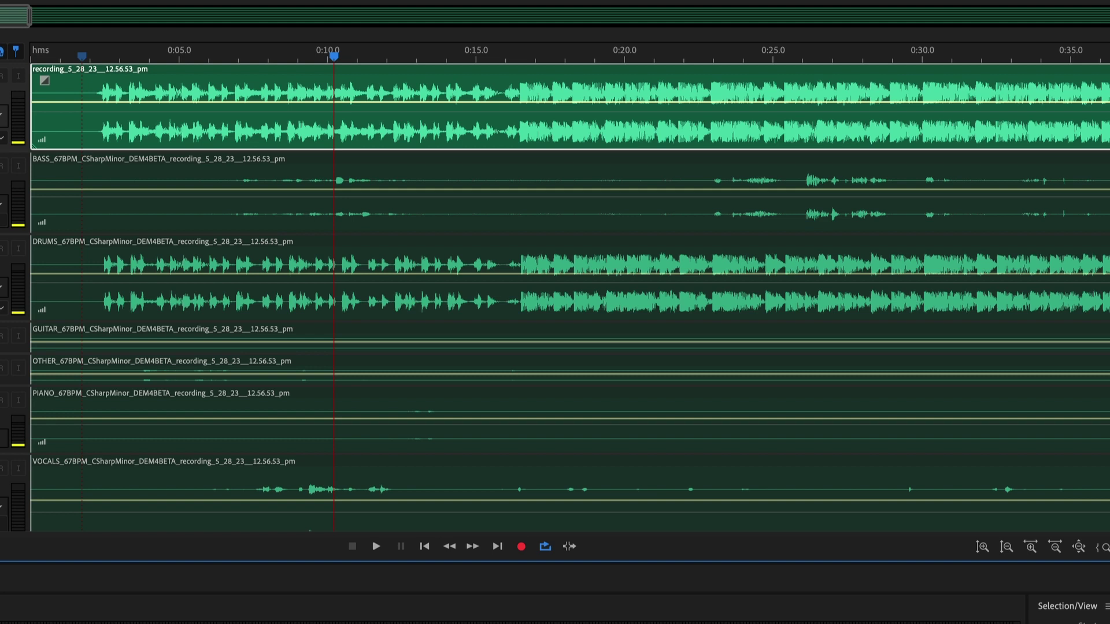
With only the original recording clip selected, play from 0:05 through about 0:17
{"action": "left_click", "coordinate": [114, 82]}
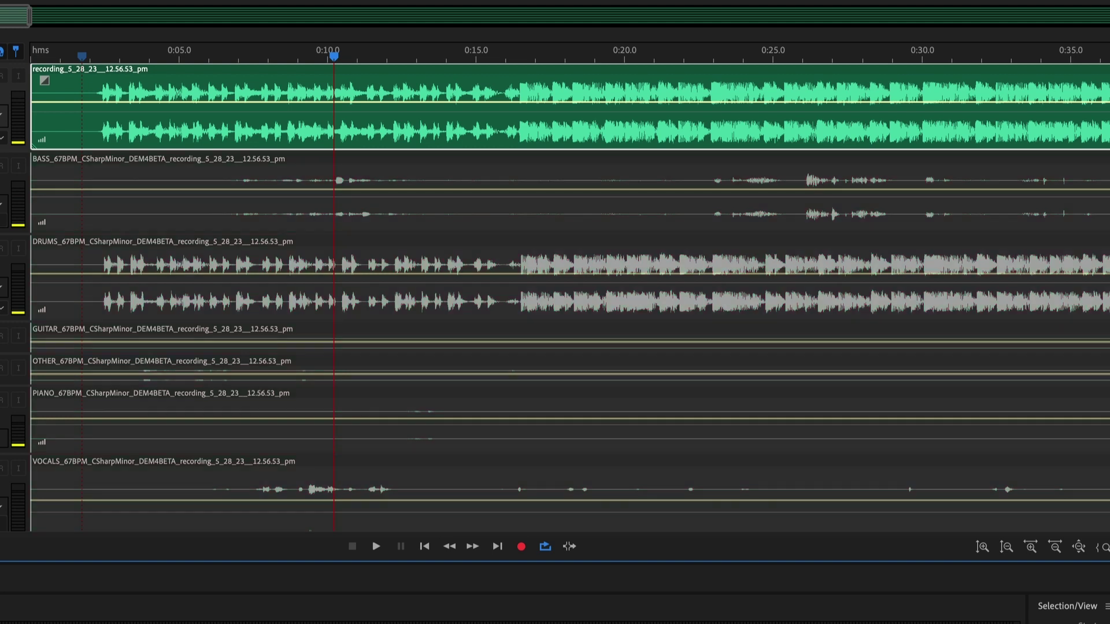
{"action": "left_click", "coordinate": [173, 65]}
{"action": "key", "text": "space"}
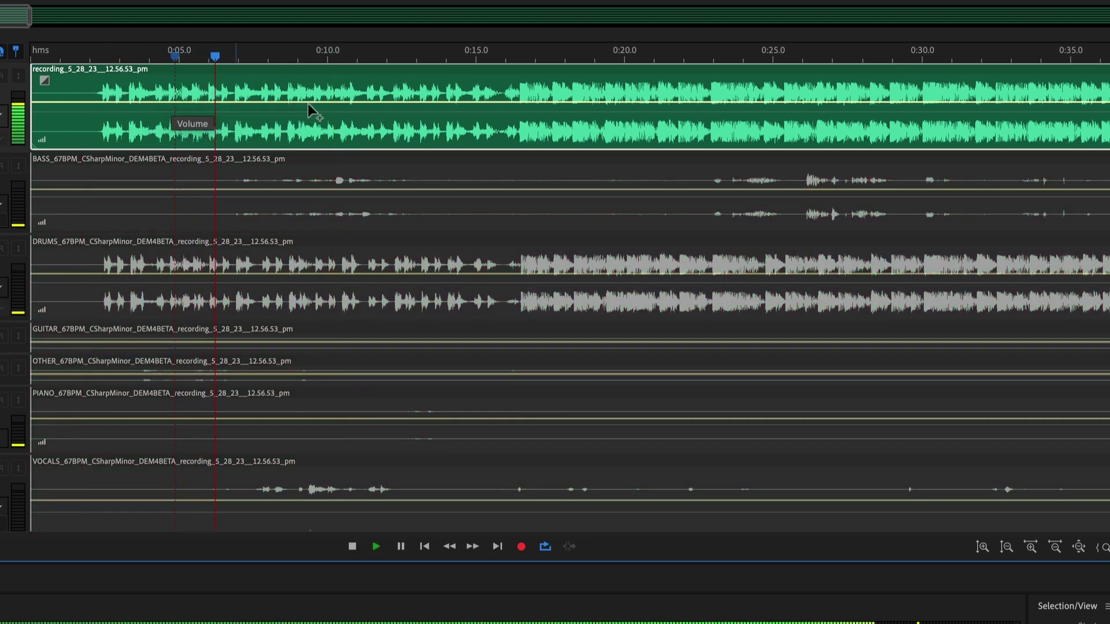
{"action": "left_click", "coordinate": [520, 47]}
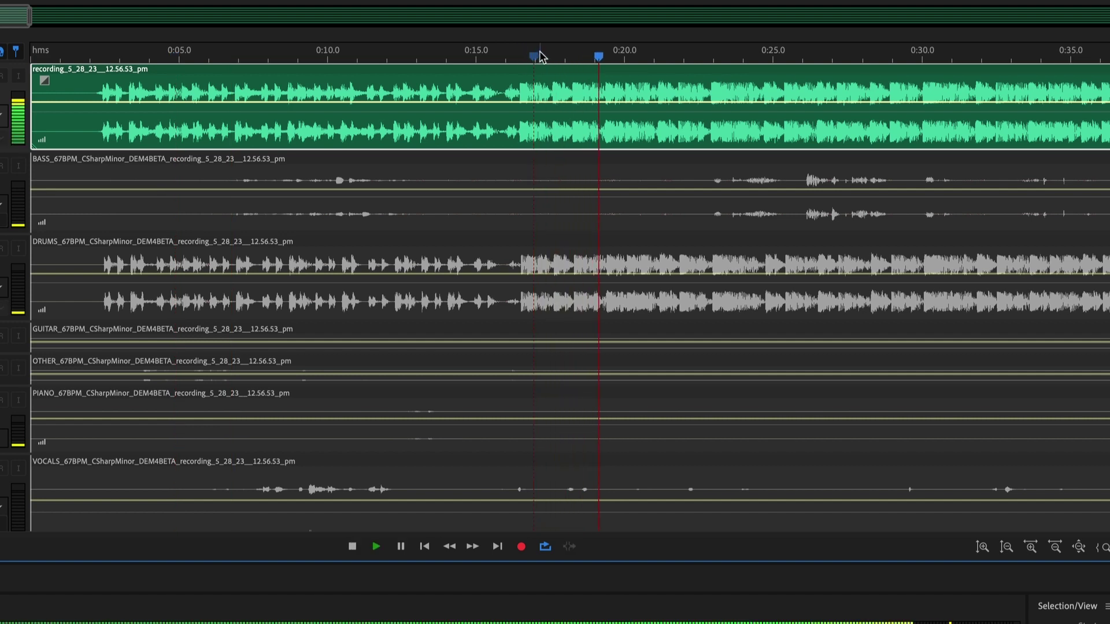
{"action": "key", "text": "space"}
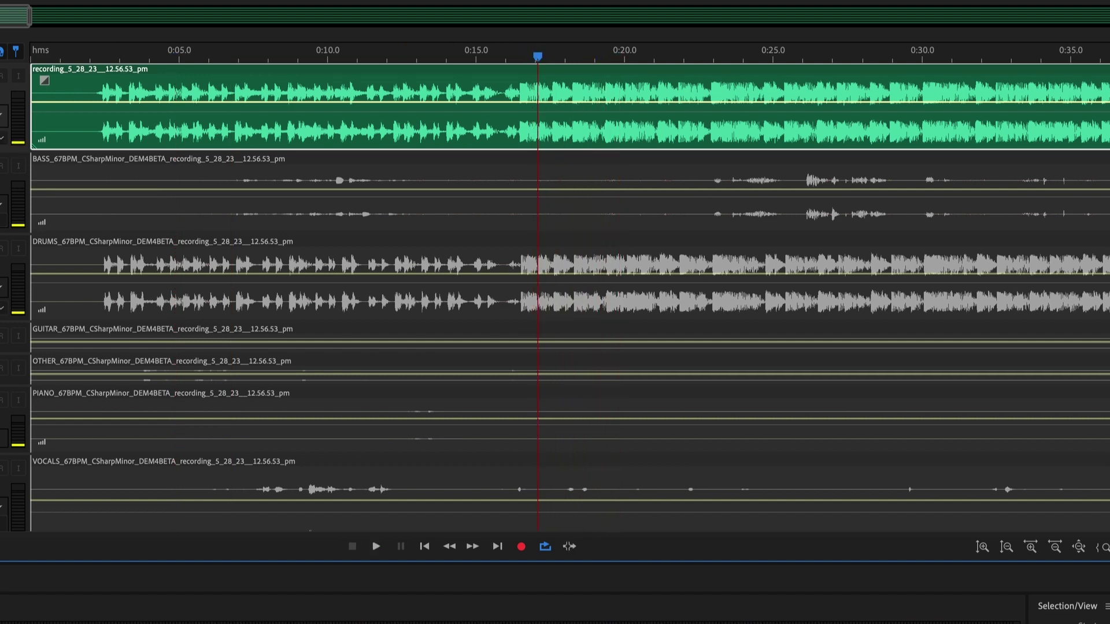
Select all clips except the original recording and play the stems from near 0:17
{"action": "key", "text": "ctrl+a"}
{"action": "left_click", "coordinate": [551, 66], "text": "ctrl"}
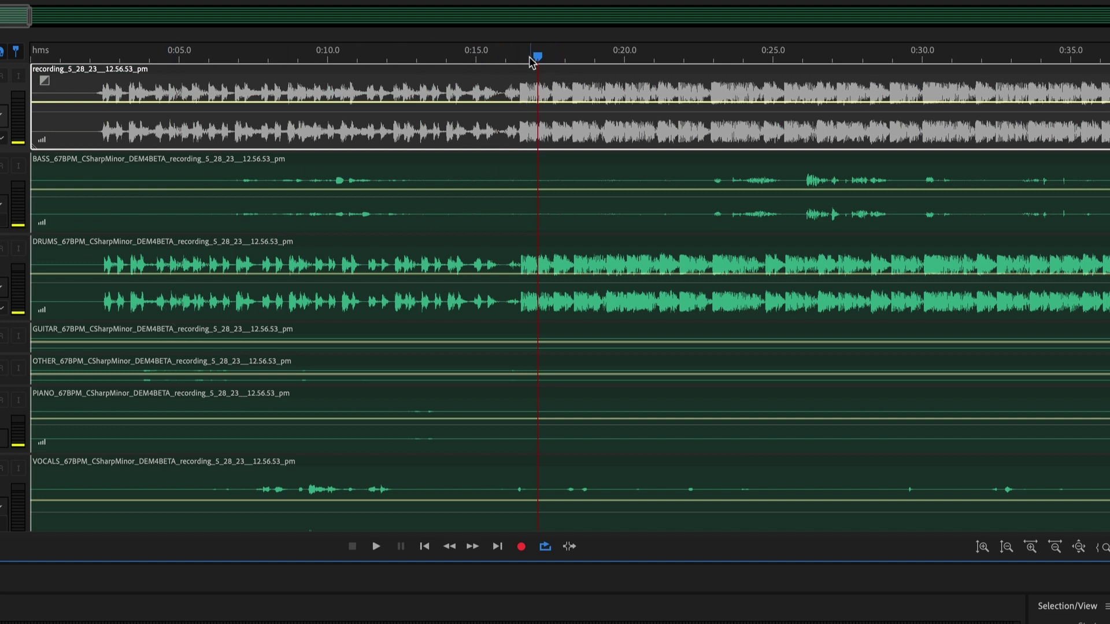
{"action": "left_click", "coordinate": [530, 58]}
{"action": "key", "text": "space"}
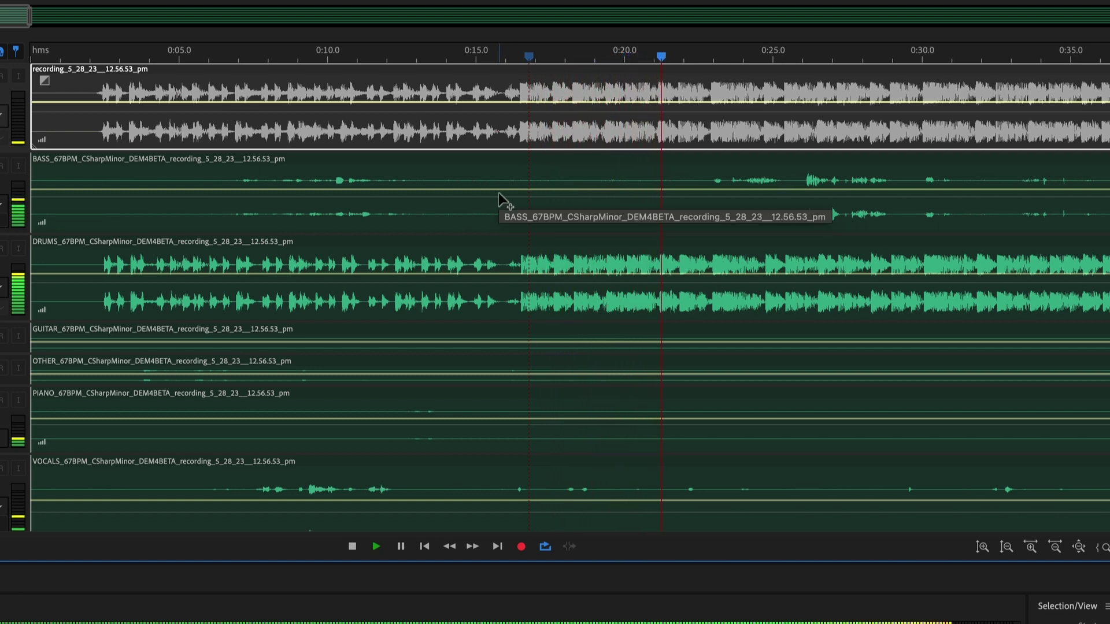
{"action": "key", "text": "space"}
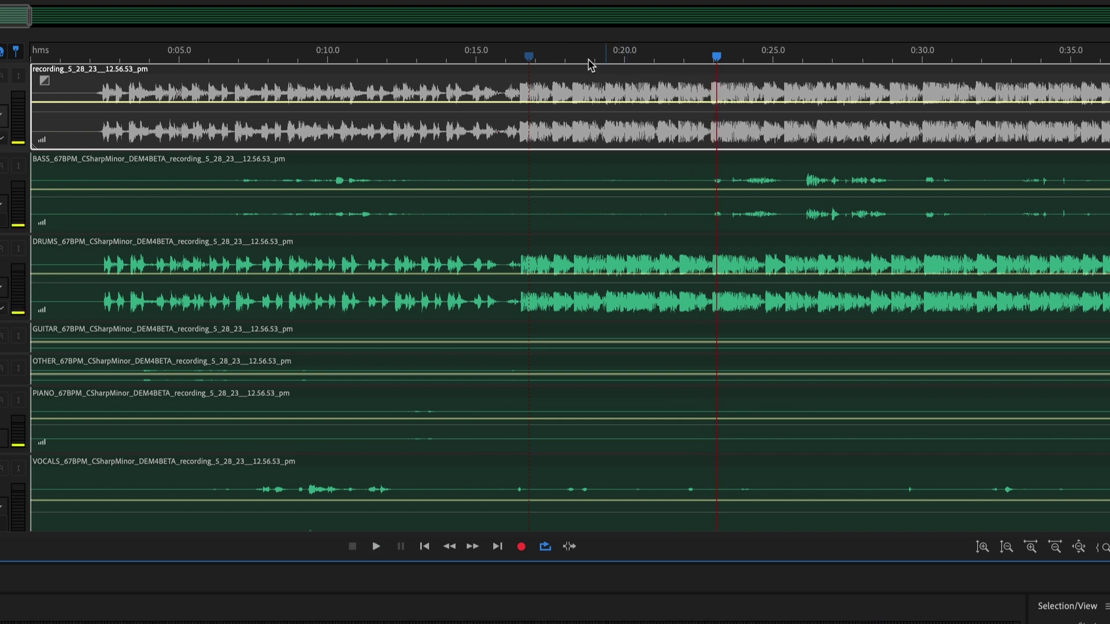
Replay the stems from about 0:17 and stop
{"action": "left_click", "coordinate": [541, 56]}
{"action": "key", "text": "space"}
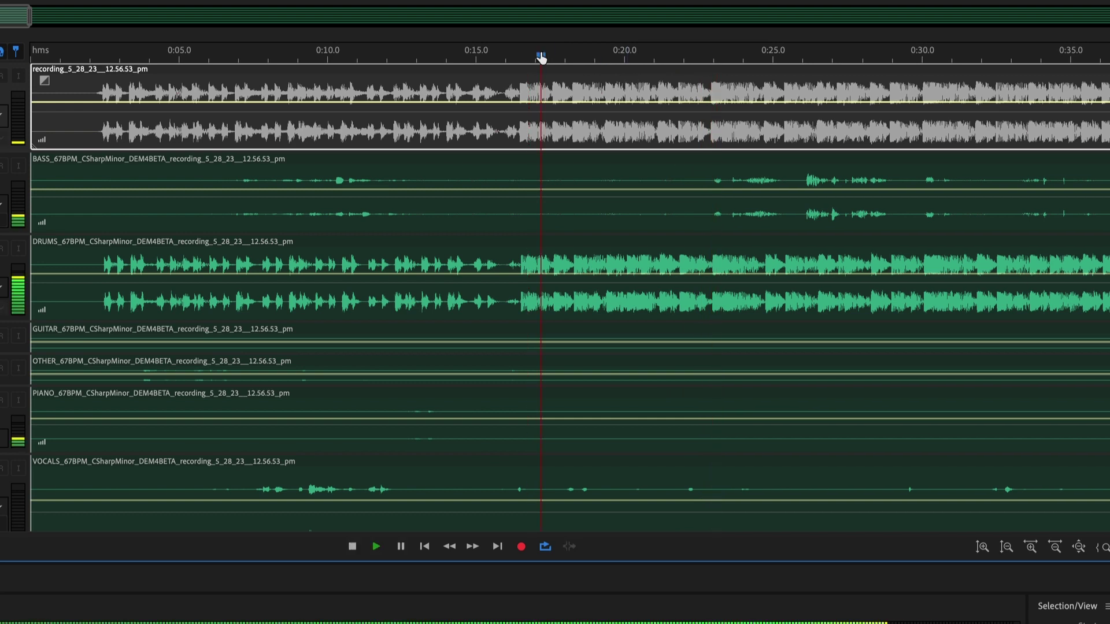
{"action": "scroll", "coordinate": [560, 159], "scroll_direction": "down", "scroll_amount": 3}
{"action": "scroll", "coordinate": [560, 160], "scroll_direction": "up", "scroll_amount": 3}
{"action": "key", "text": "space"}
Play from about 0:19, then replay from about 0:17
{"action": "left_click", "coordinate": [595, 56]}
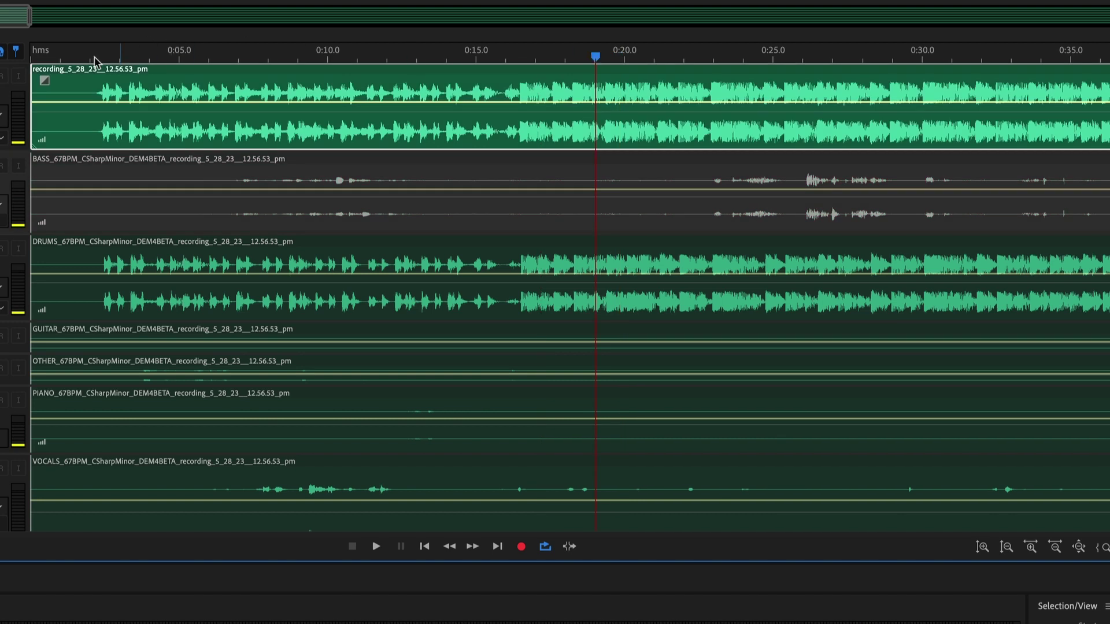
{"action": "key", "text": "space"}
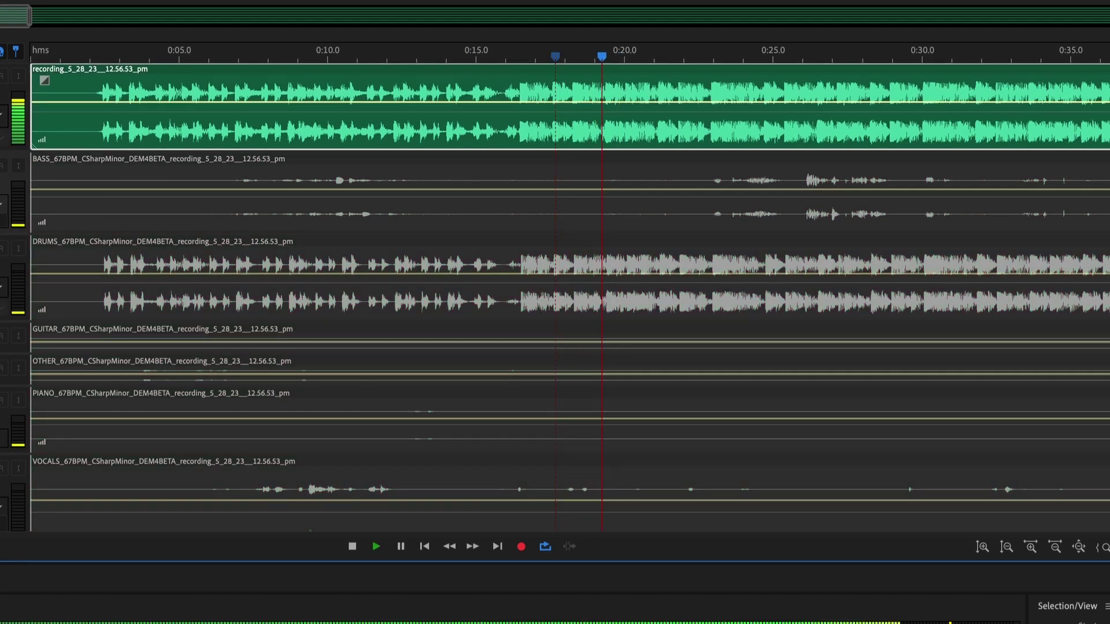
{"action": "key", "text": "space"}
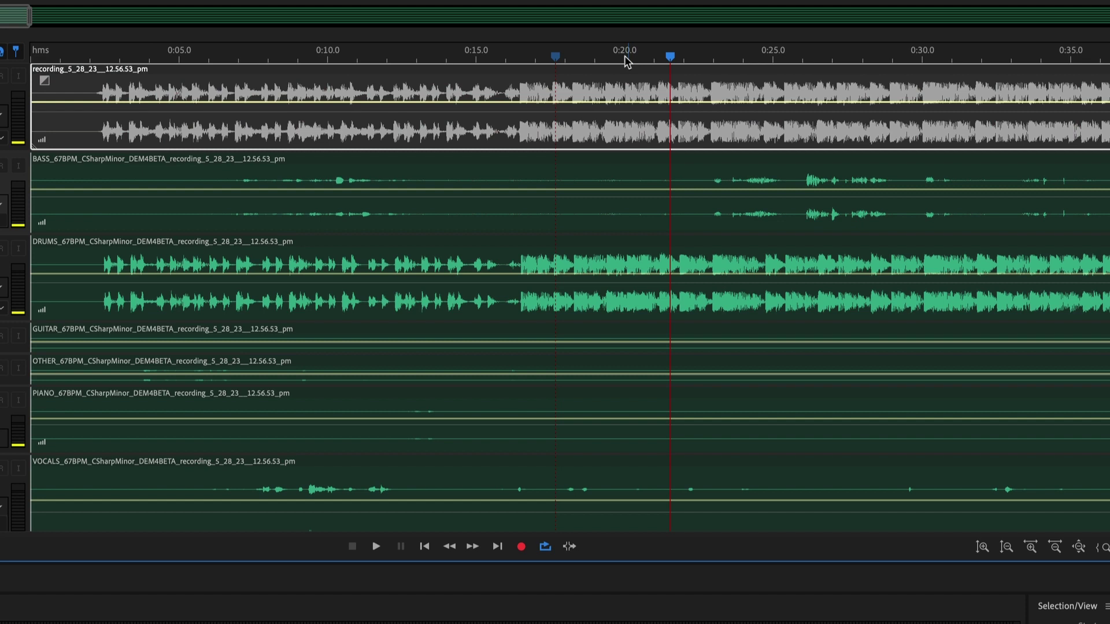
{"action": "left_click", "coordinate": [553, 56]}
{"action": "key", "text": "space"}
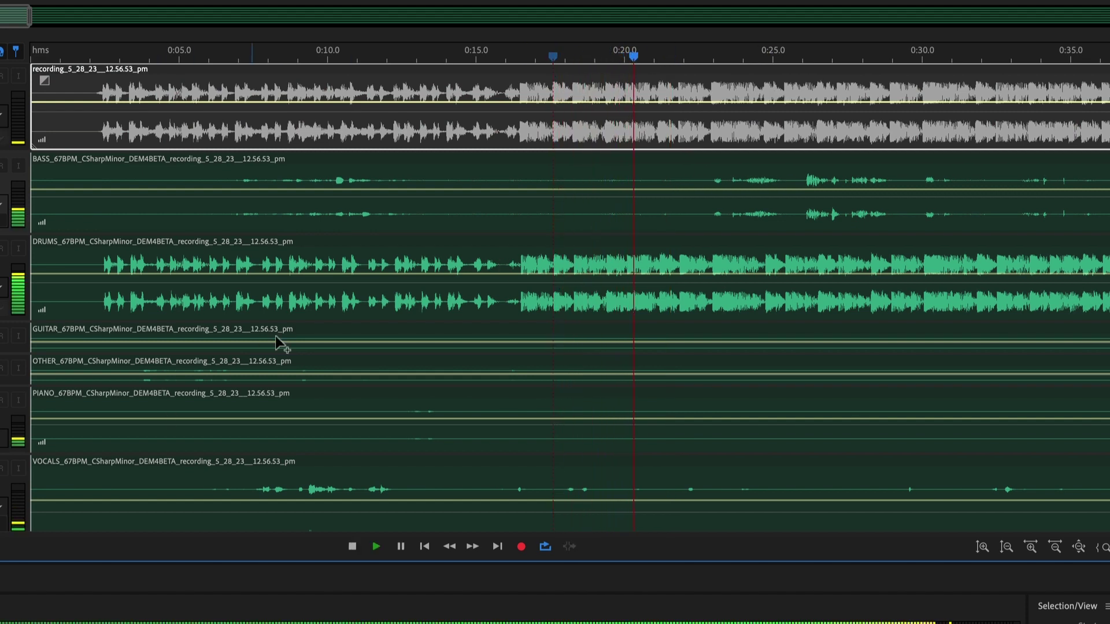
Restart the stems from about 0:07 and let them play until stopping near 0:34
{"action": "key", "text": "space"}
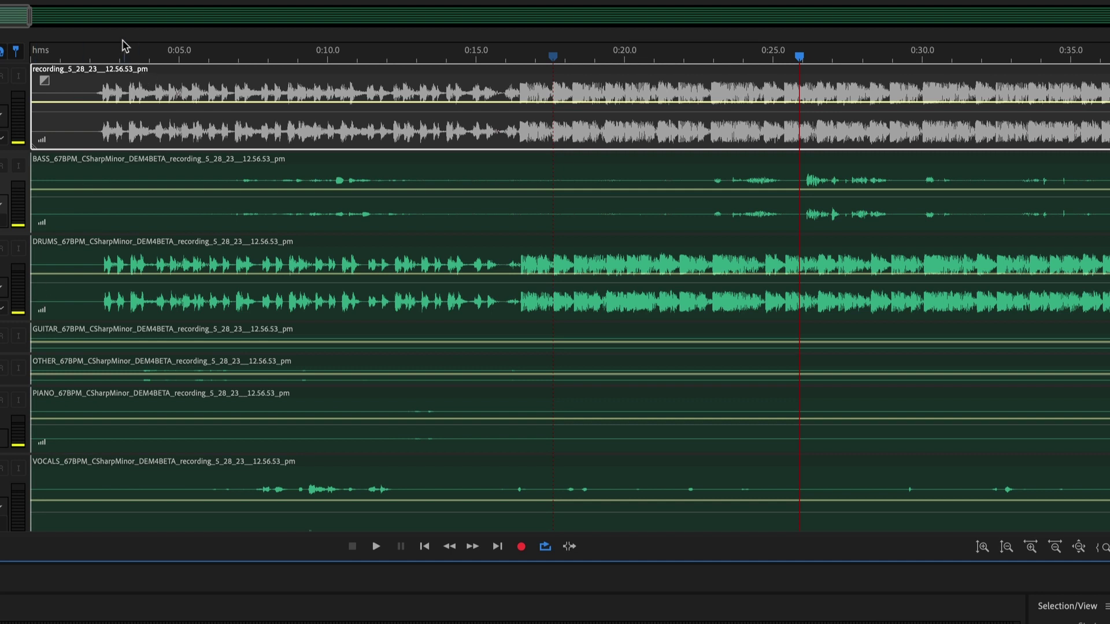
{"action": "left_click", "coordinate": [230, 56]}
{"action": "key", "text": "space"}
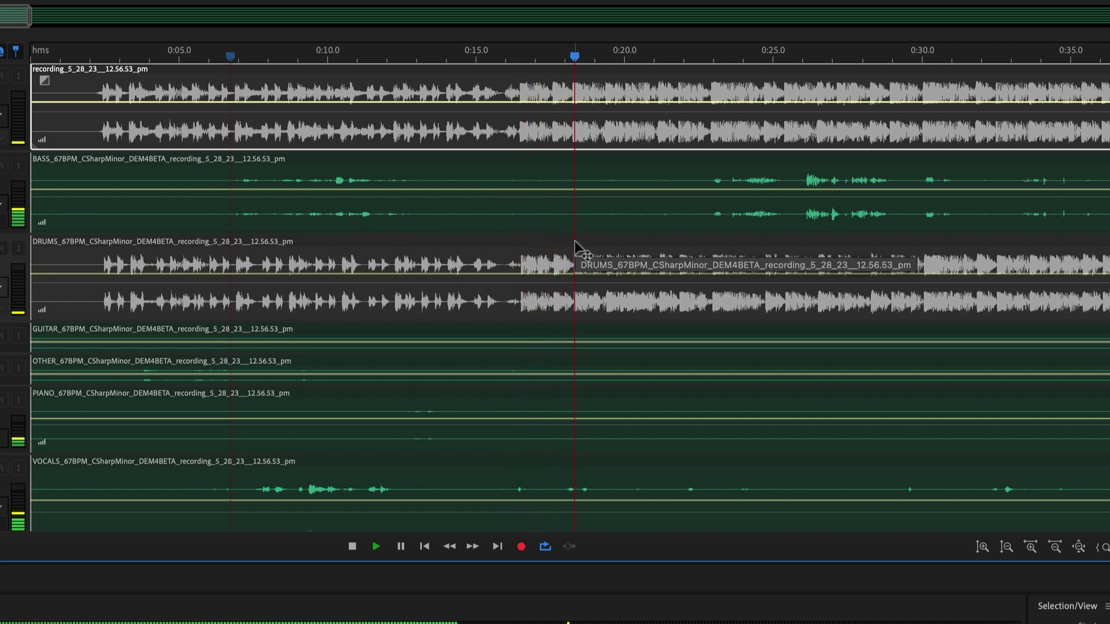
{"action": "scroll", "coordinate": [554, 254], "scroll_direction": "down", "scroll_amount": 3}
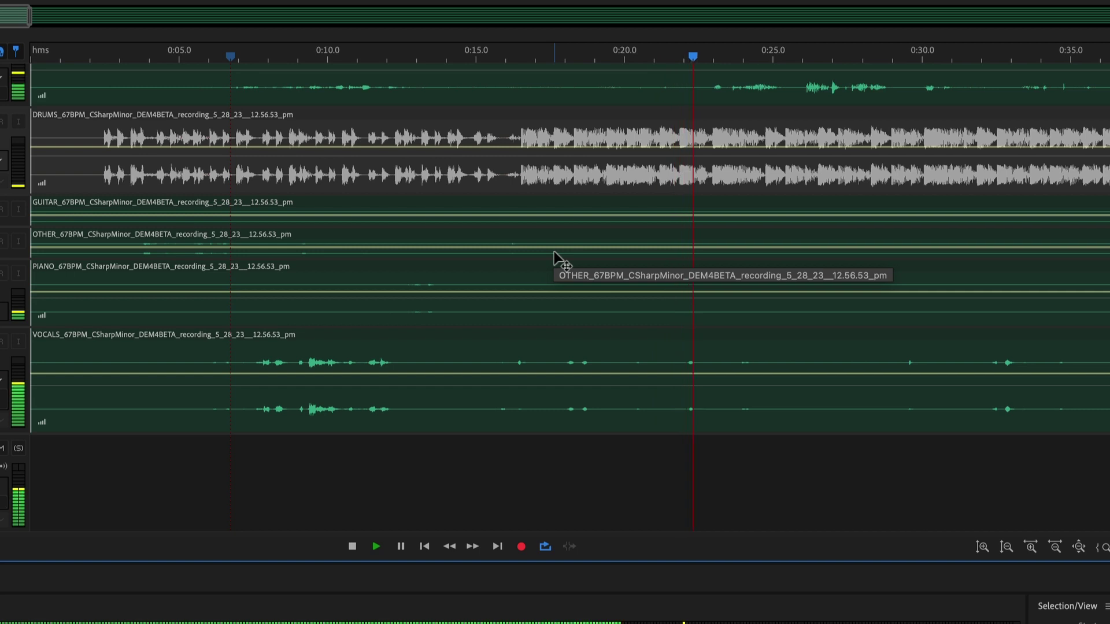
{"action": "scroll", "coordinate": [705, 263], "scroll_direction": "up", "scroll_amount": 3}
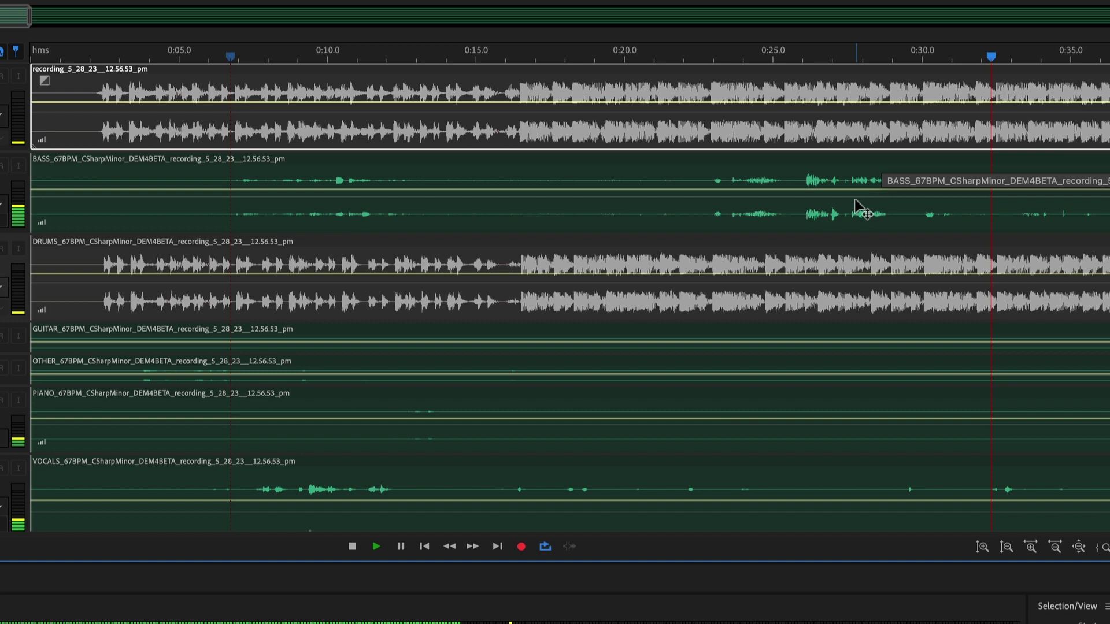
{"action": "key", "text": "space"}
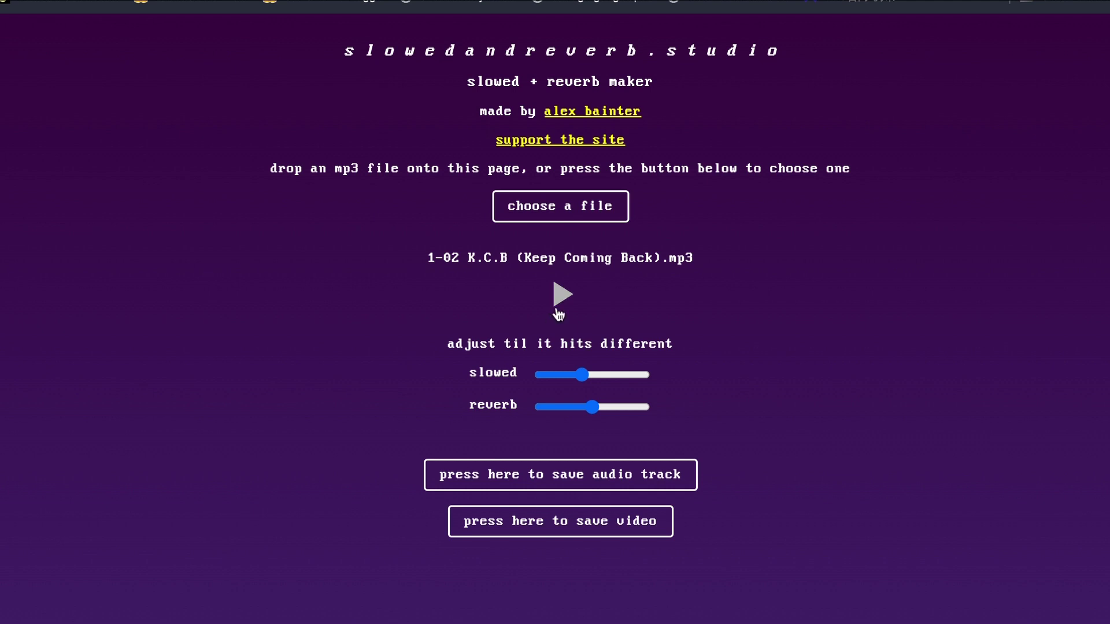
Play 1-02 K.C.B (Keep Coming Back).mp3 with slowed and reverb set near midway
{"action": "left_click", "coordinate": [560, 297]}
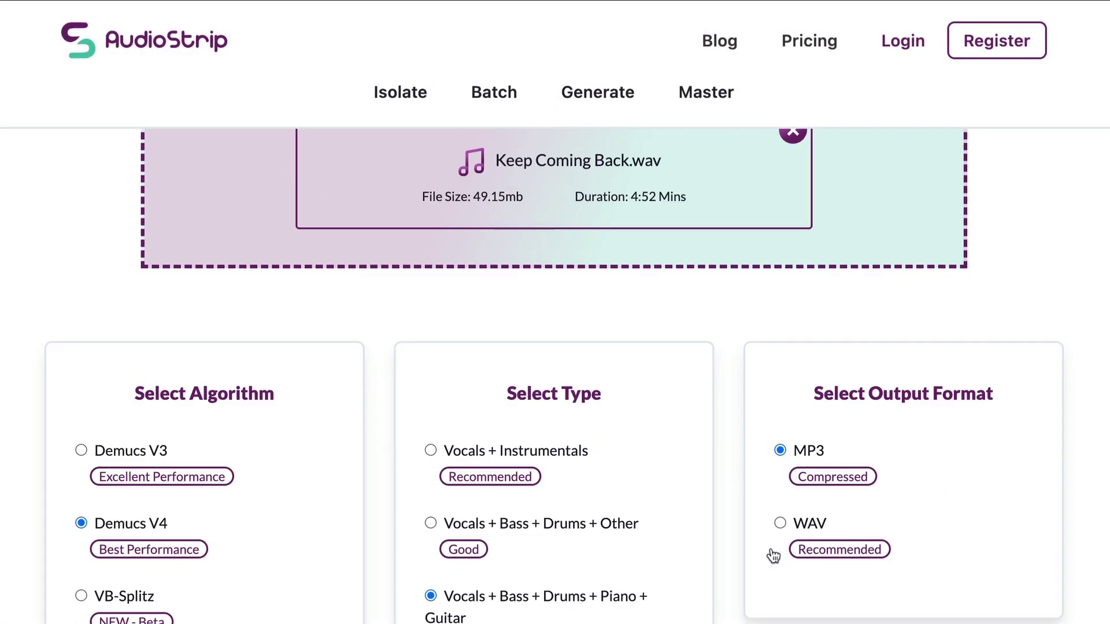
Choose VB-Splitz with Lead Vocals + Backing Vocals + Bass + Drums + Other as MP3, and isolate
{"action": "scroll", "coordinate": [683, 520], "scroll_direction": "up", "scroll_amount": 5}
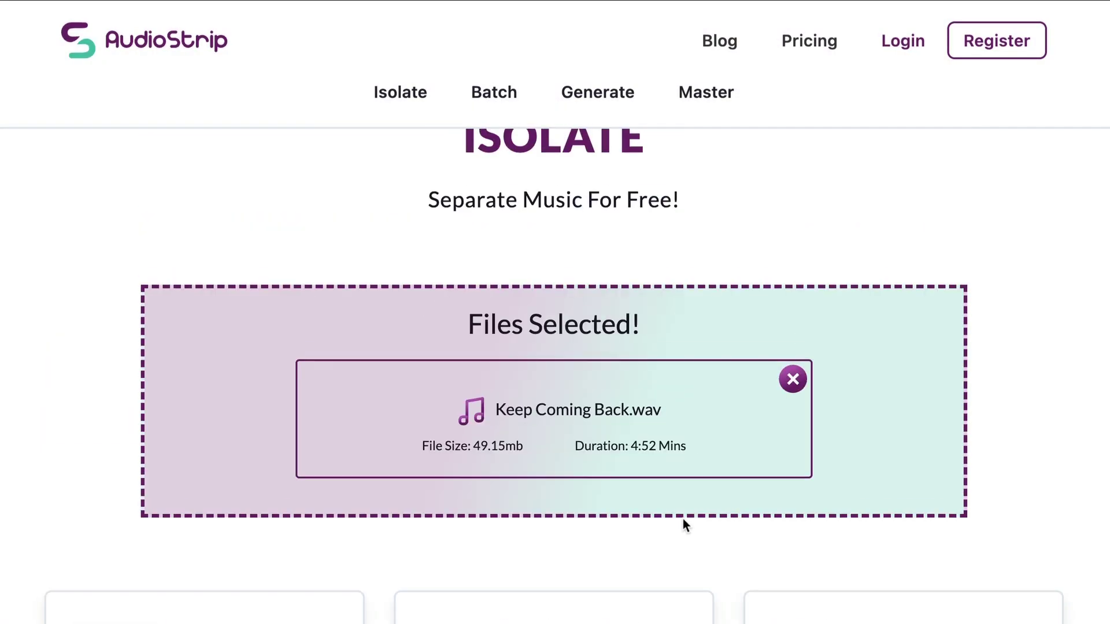
{"action": "scroll", "coordinate": [468, 360], "scroll_direction": "up", "scroll_amount": 2}
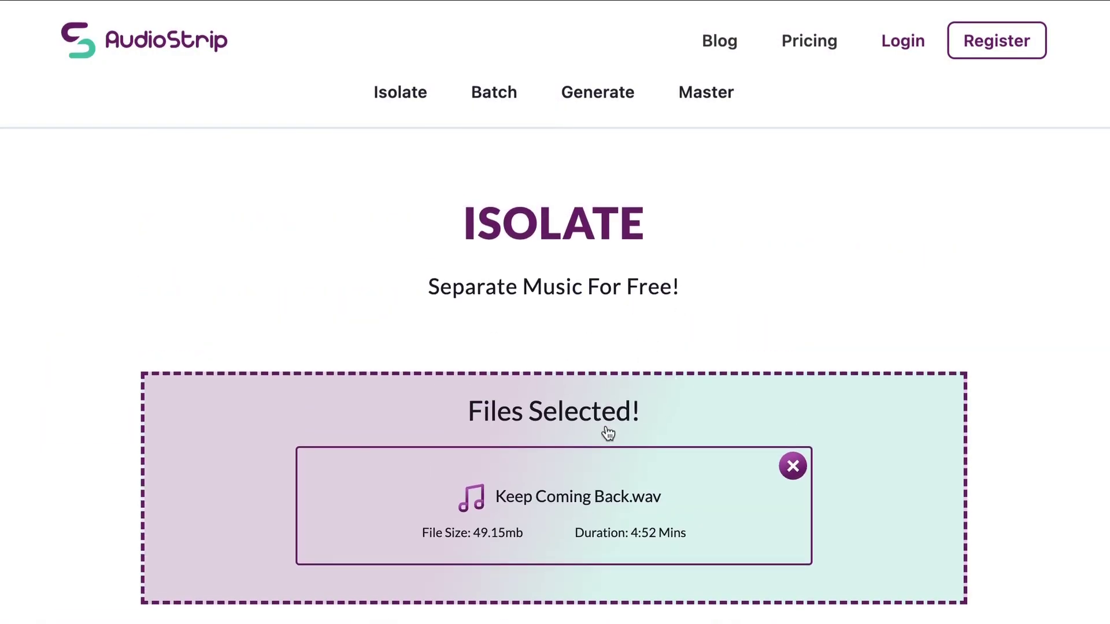
{"action": "scroll", "coordinate": [470, 421], "scroll_direction": "down", "scroll_amount": 8}
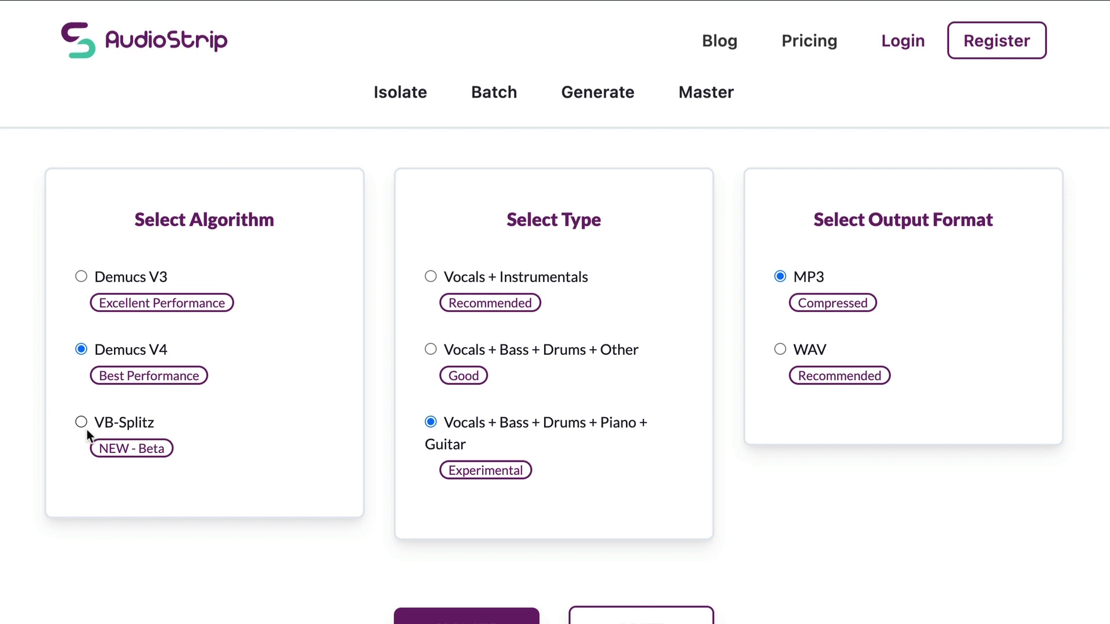
{"action": "scroll", "coordinate": [86, 429], "scroll_direction": "up", "scroll_amount": 1}
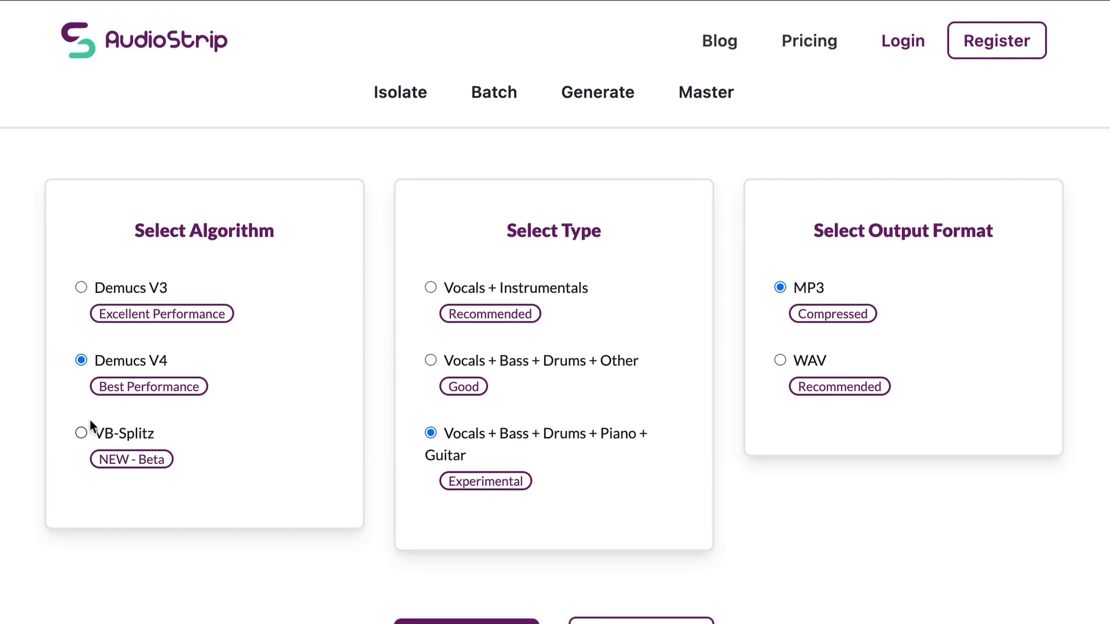
{"action": "left_click", "coordinate": [79, 282]}
{"action": "left_click", "coordinate": [80, 359]}
{"action": "left_click", "coordinate": [82, 435]}
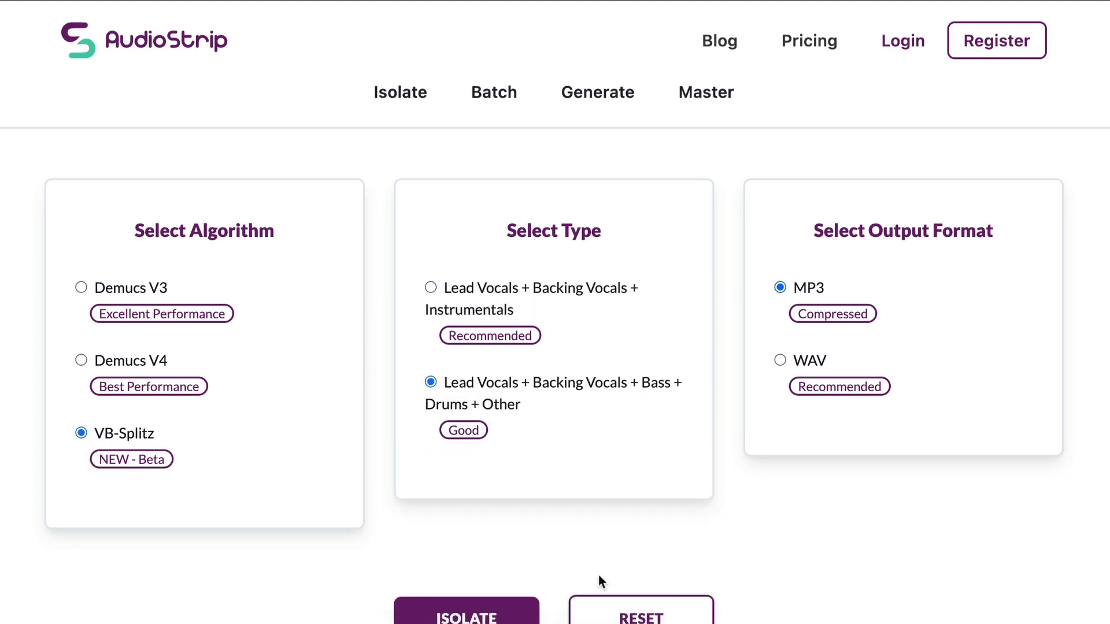
{"action": "left_click", "coordinate": [466, 614]}
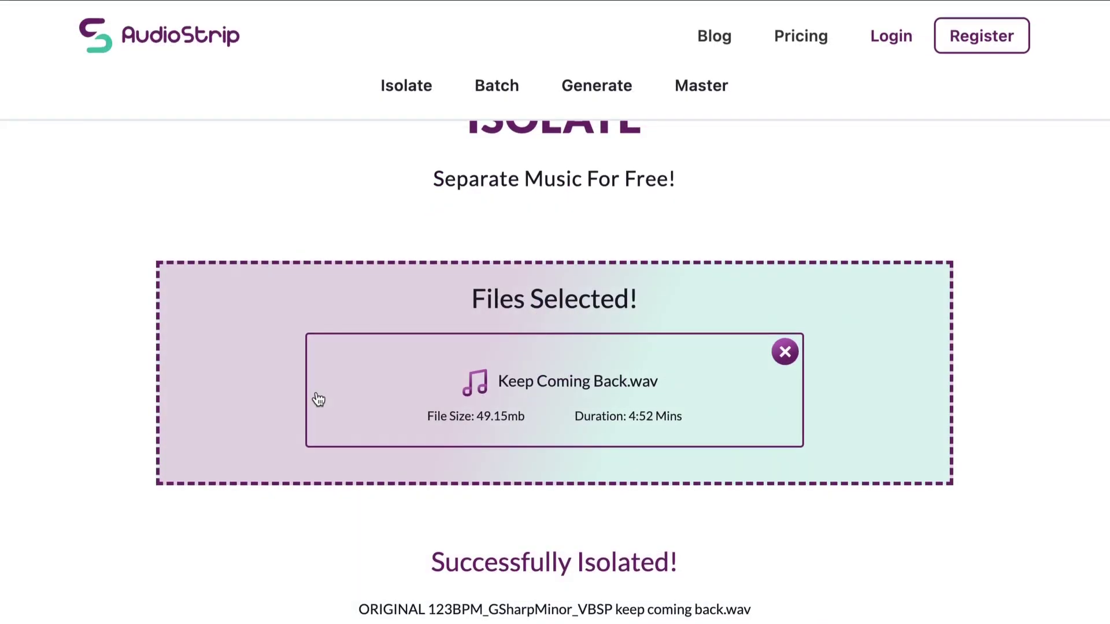
Play the ORIGINAL track, seeking to earlier and later points, then pause it
{"action": "scroll", "coordinate": [319, 399], "scroll_direction": "down", "scroll_amount": 3}
{"action": "left_click", "coordinate": [203, 503]}
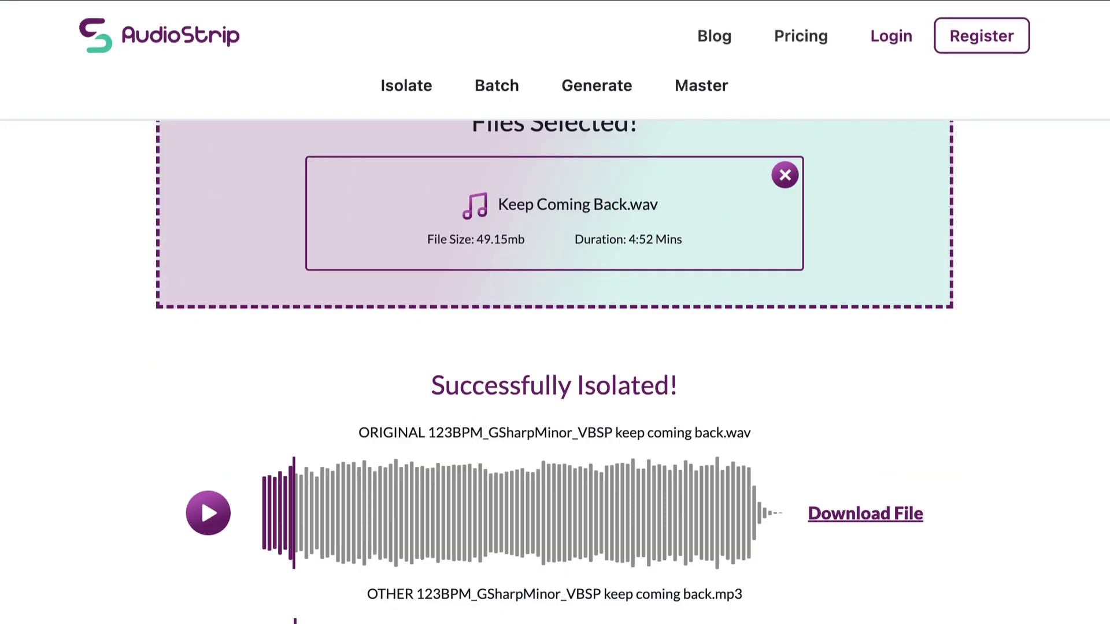
{"action": "left_click", "coordinate": [204, 520]}
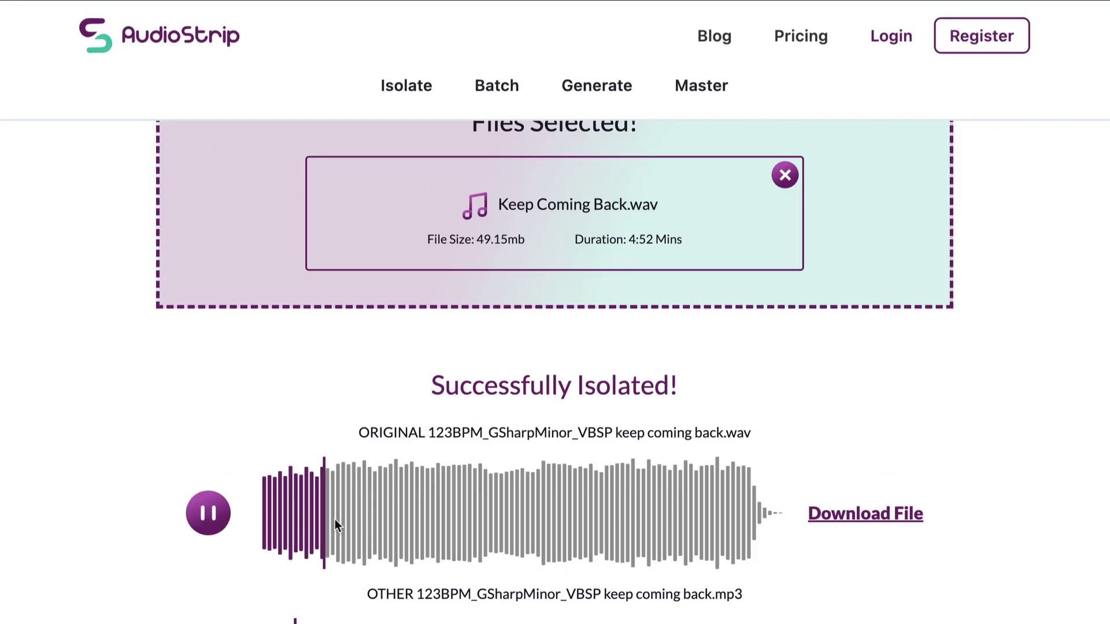
{"action": "left_click", "coordinate": [292, 514]}
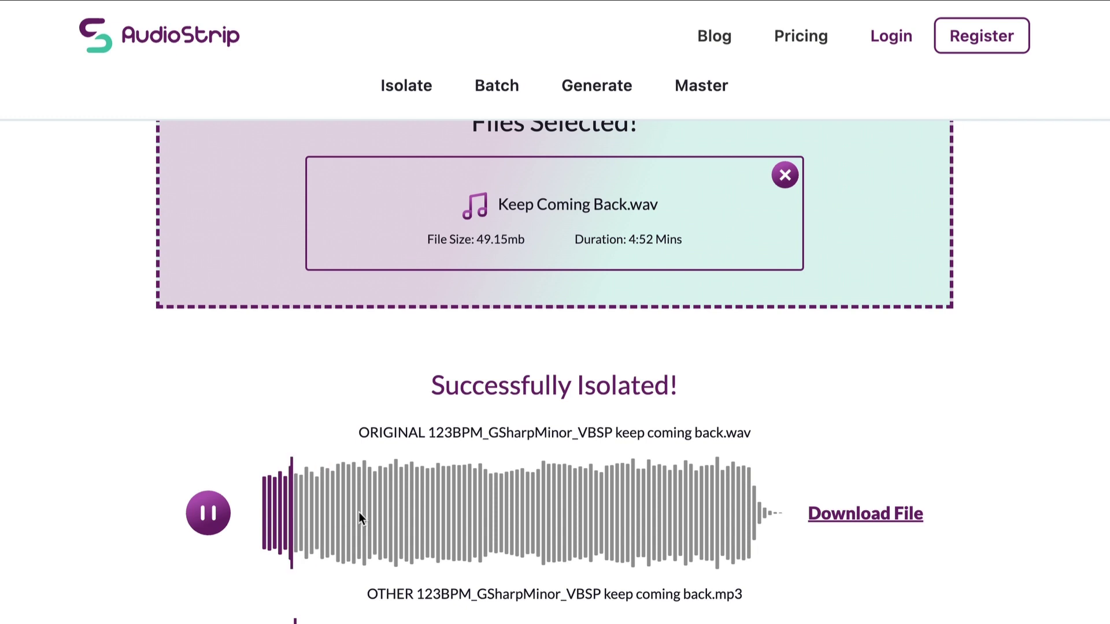
{"action": "left_click", "coordinate": [435, 508]}
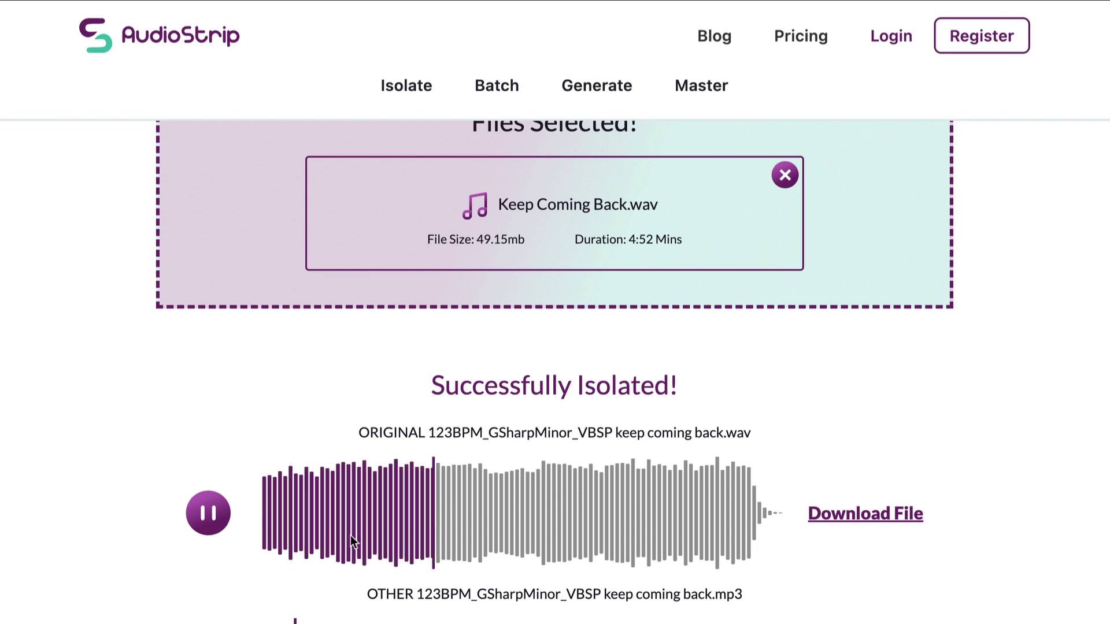
{"action": "left_click", "coordinate": [209, 513]}
{"action": "scroll", "coordinate": [396, 508], "scroll_direction": "down", "scroll_amount": 5}
Play the OTHER stem, skipping through several later points, then stop it
{"action": "left_click", "coordinate": [213, 426]}
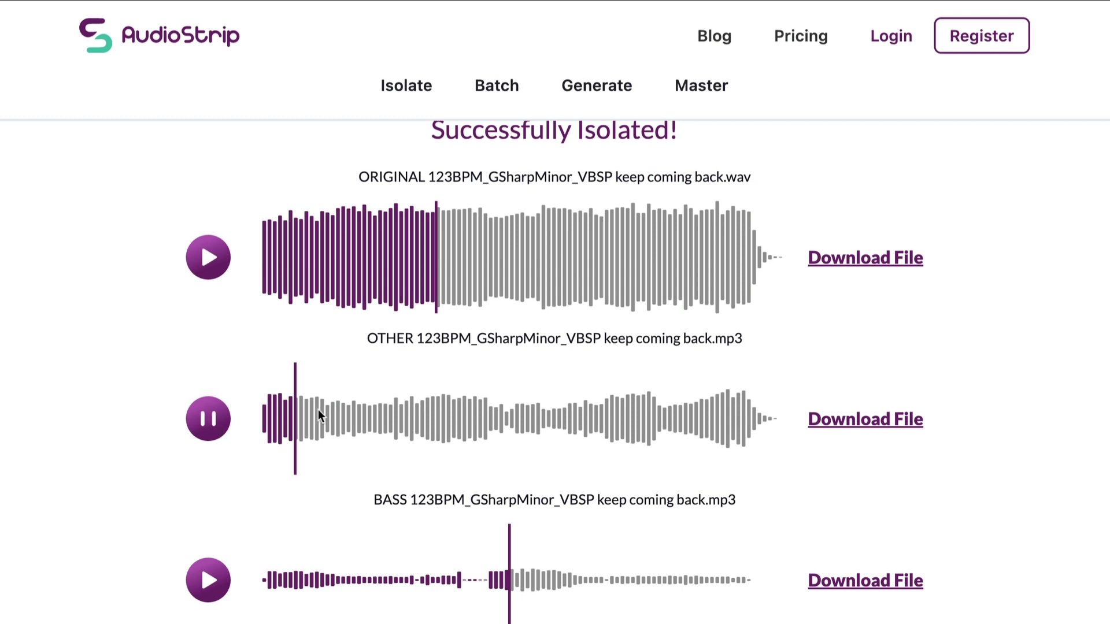
{"action": "left_click", "coordinate": [319, 415]}
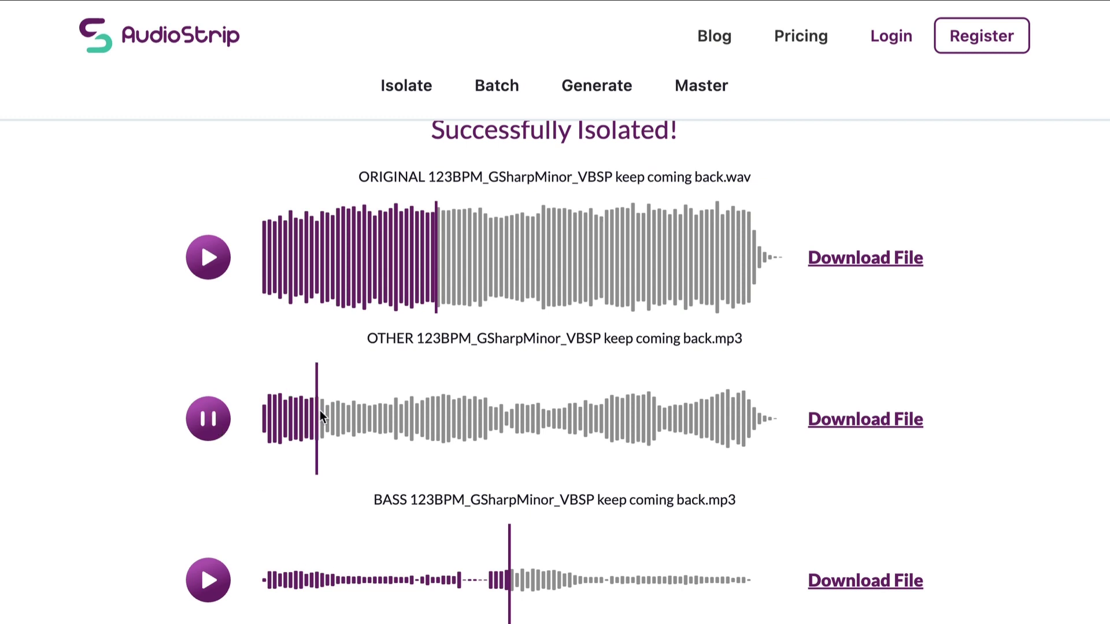
{"action": "left_click", "coordinate": [402, 410]}
{"action": "left_click", "coordinate": [449, 411]}
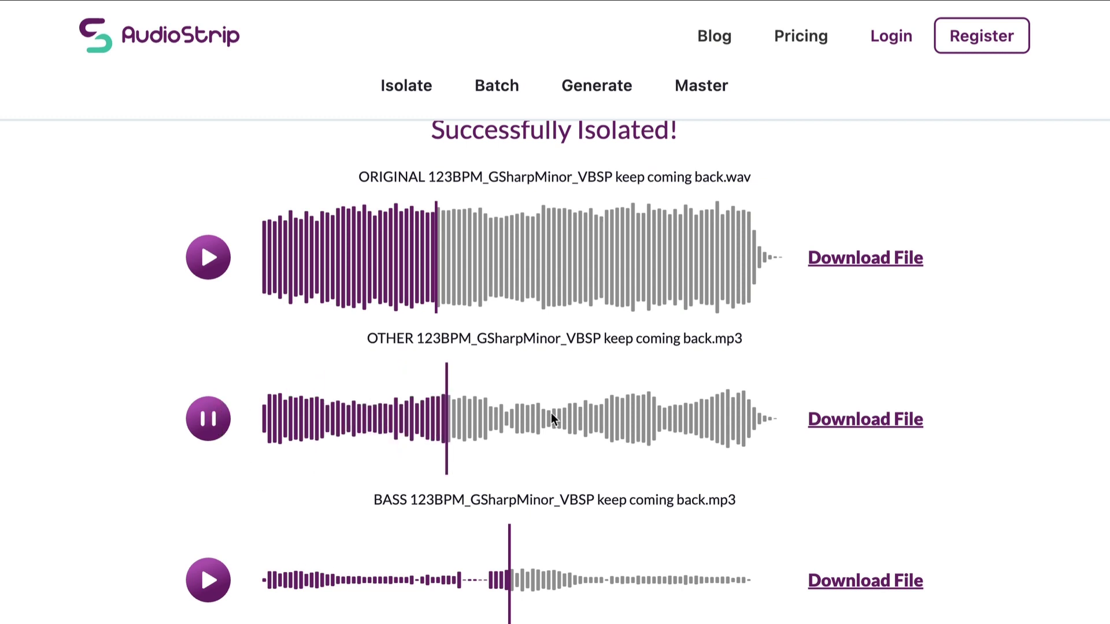
{"action": "left_click", "coordinate": [618, 426]}
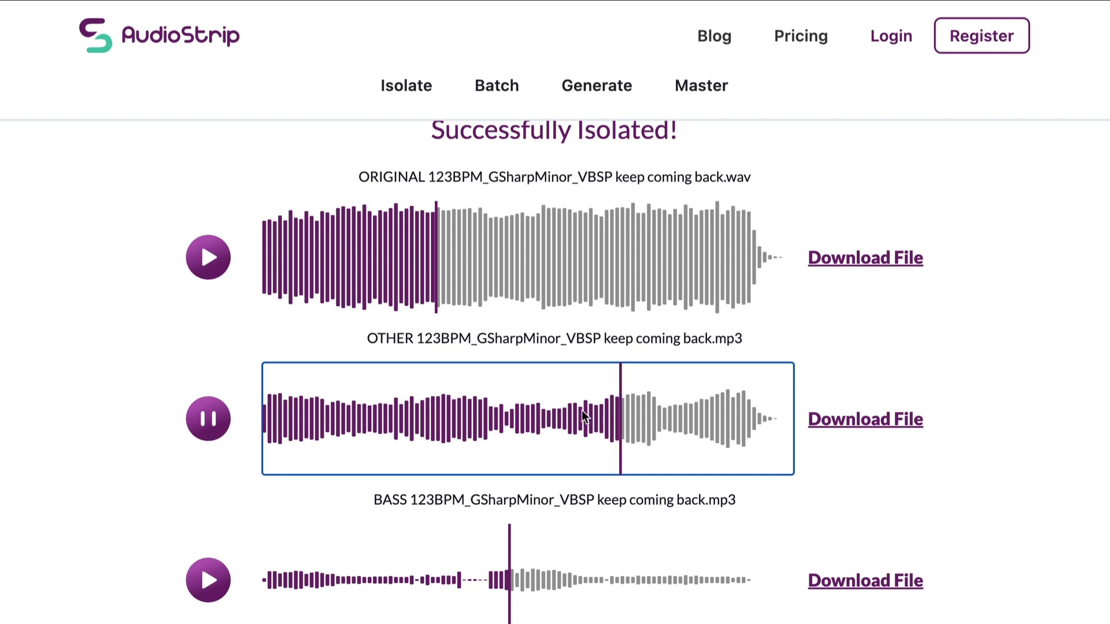
{"action": "left_click", "coordinate": [222, 417]}
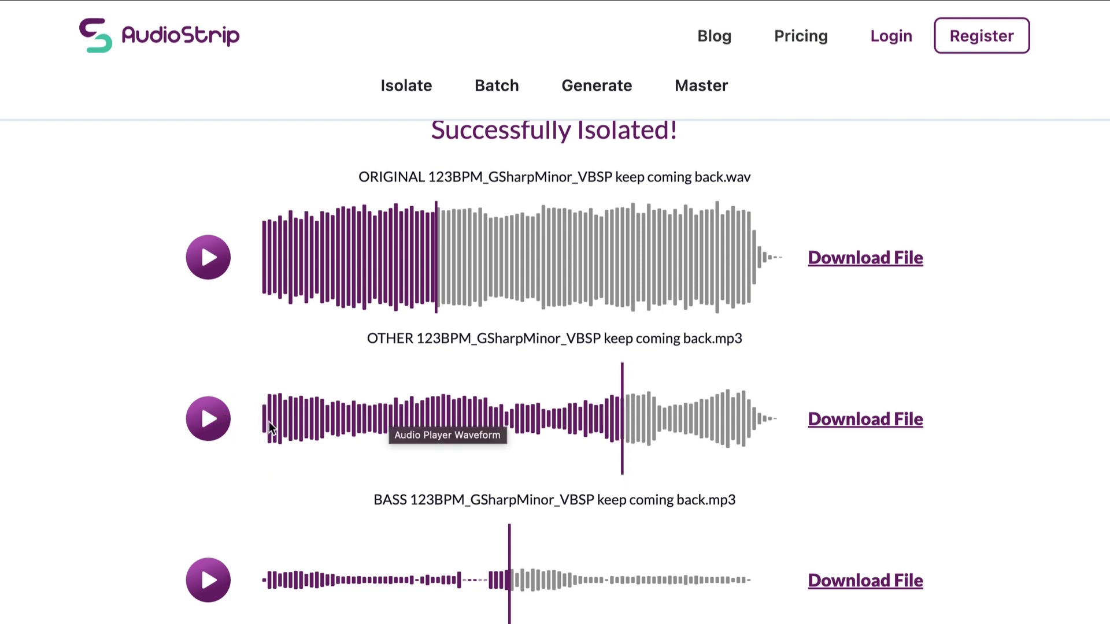
{"action": "left_click", "coordinate": [221, 424]}
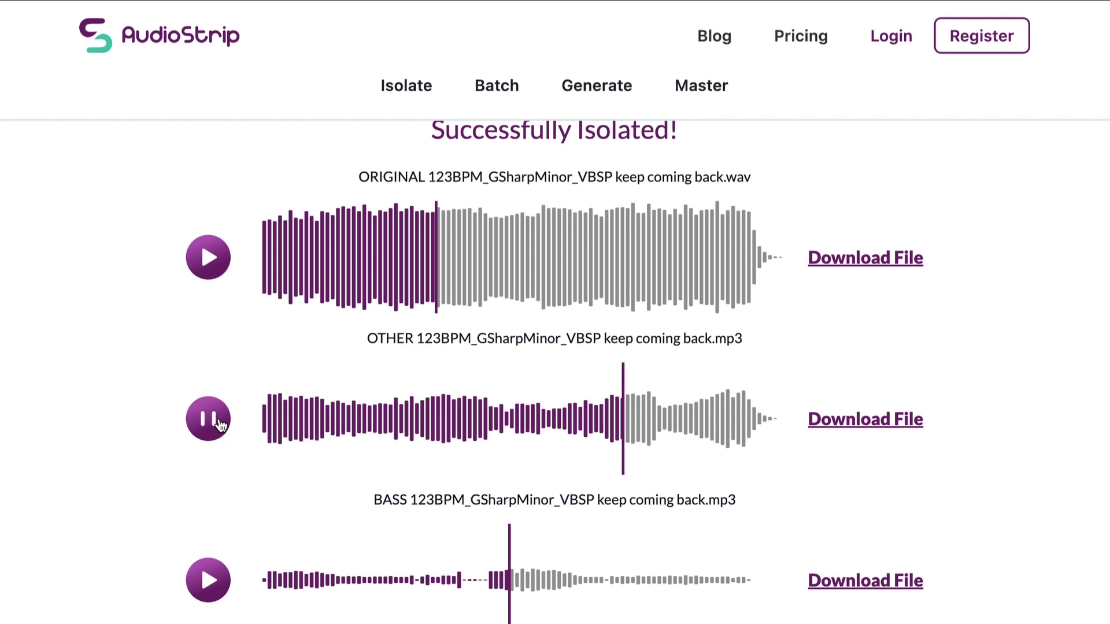
{"action": "left_click", "coordinate": [444, 418]}
{"action": "left_click", "coordinate": [208, 415]}
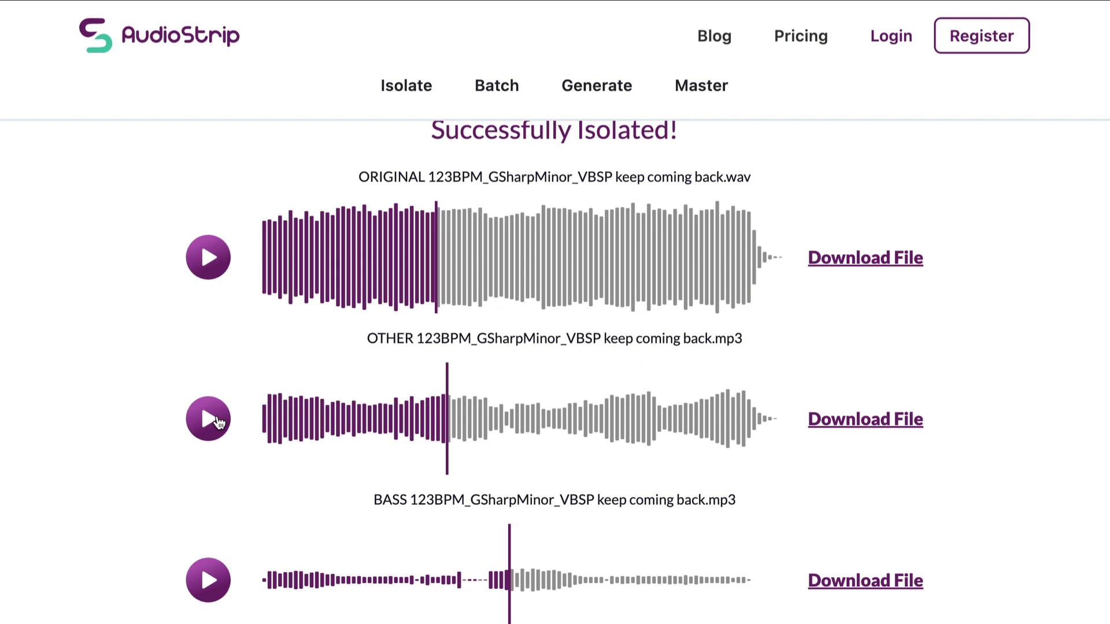
{"action": "scroll", "coordinate": [333, 347], "scroll_direction": "down", "scroll_amount": 2}
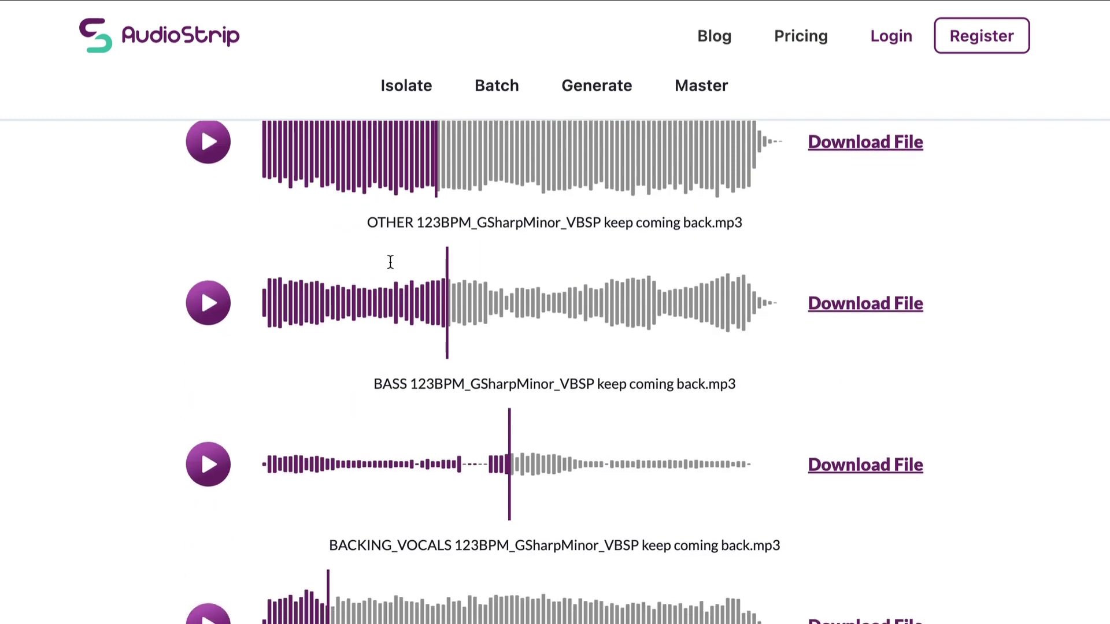
Play the BASS stem, seeking ahead and back near its start, then stop it
{"action": "scroll", "coordinate": [396, 416], "scroll_direction": "down", "scroll_amount": 2}
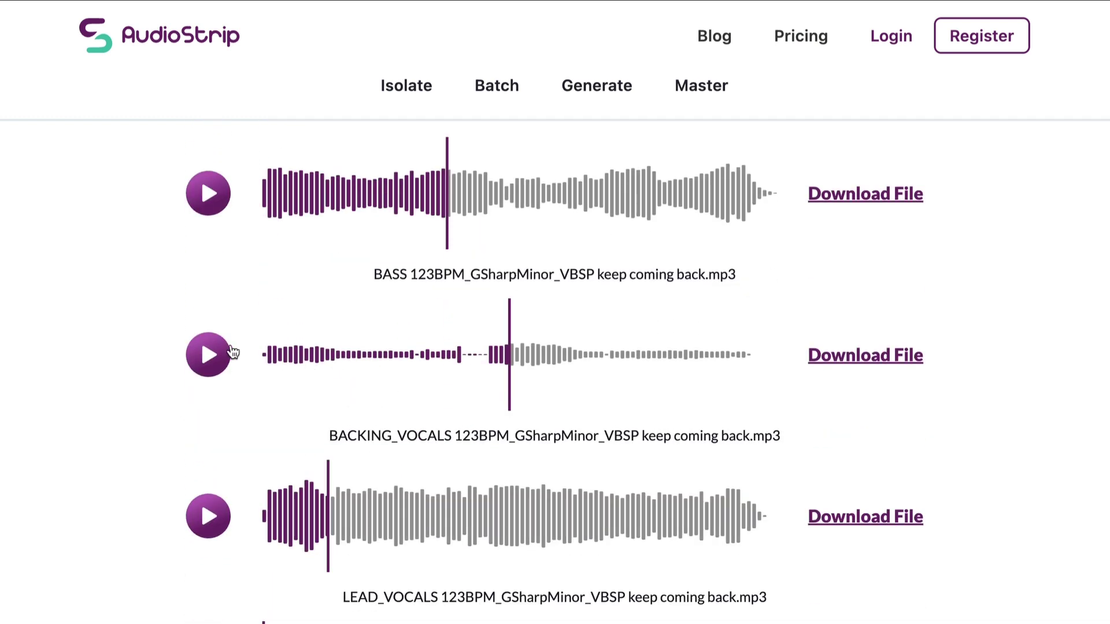
{"action": "left_click", "coordinate": [215, 353]}
{"action": "left_click", "coordinate": [543, 354]}
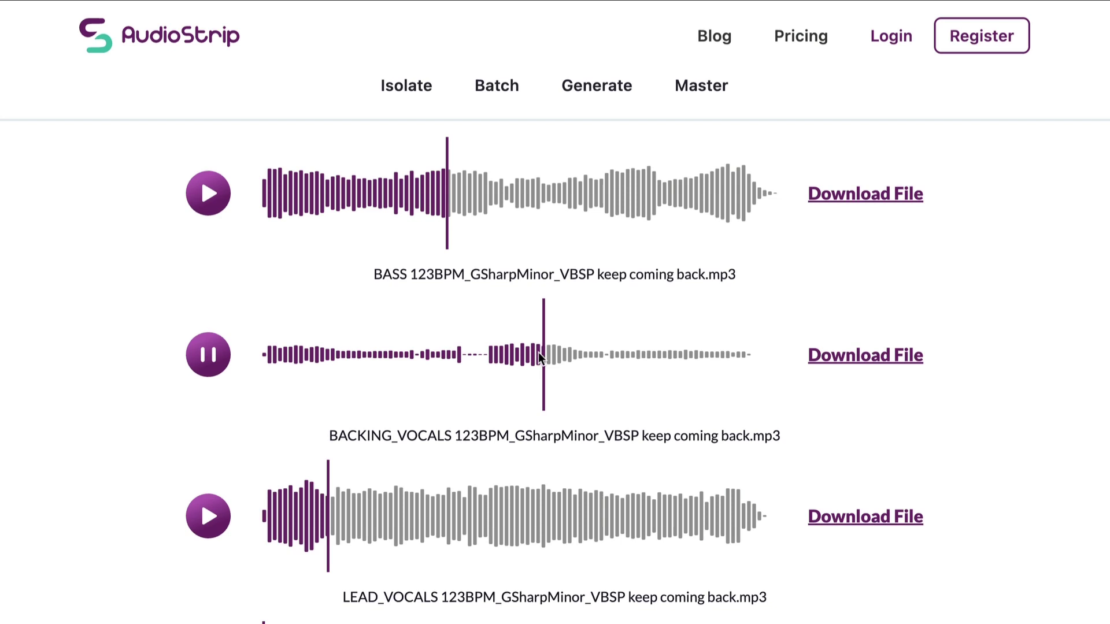
{"action": "left_click", "coordinate": [294, 355]}
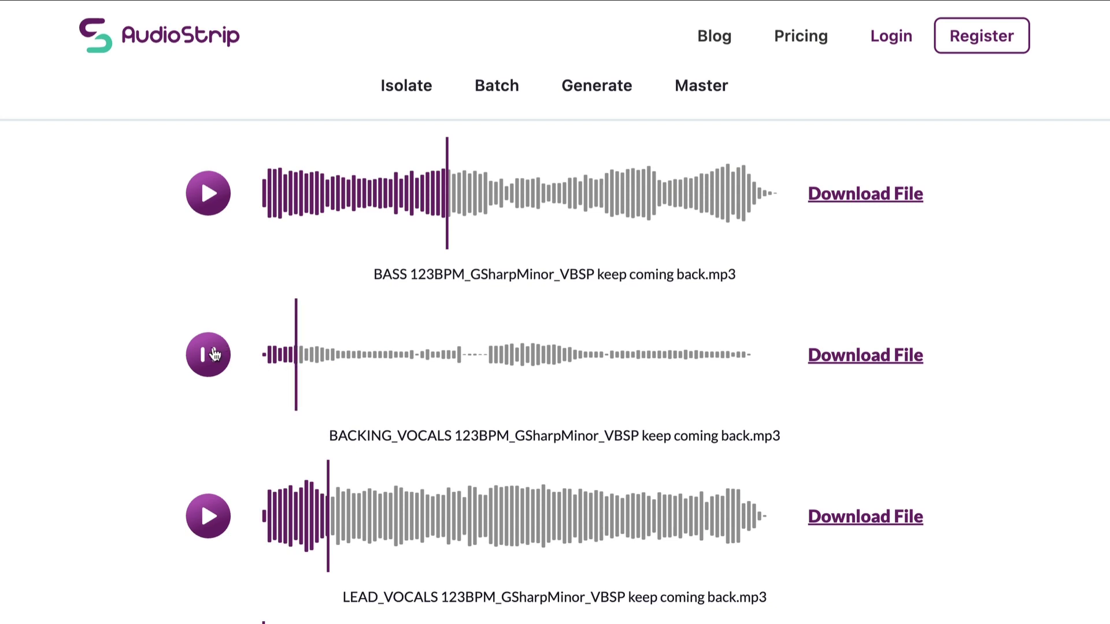
{"action": "left_click", "coordinate": [211, 354]}
{"action": "scroll", "coordinate": [355, 387], "scroll_direction": "down", "scroll_amount": 1}
{"action": "scroll", "coordinate": [352, 388], "scroll_direction": "down", "scroll_amount": 6}
{"action": "scroll", "coordinate": [329, 387], "scroll_direction": "up", "scroll_amount": 3}
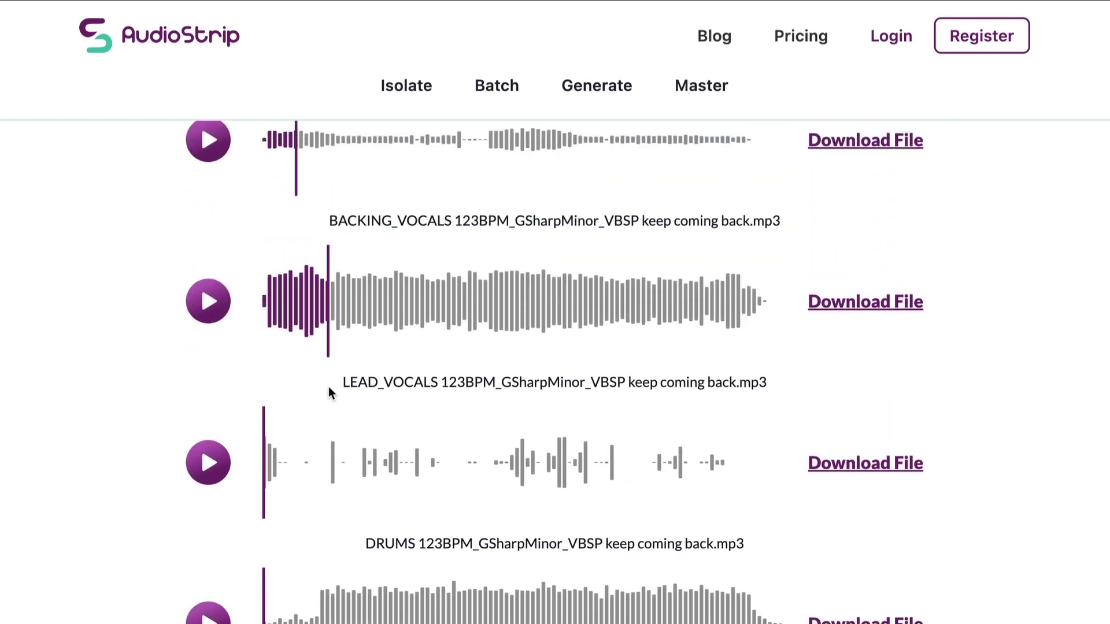
Play the BACKING_VOCALS stem, skipping ahead three times, then stop it
{"action": "left_click", "coordinate": [208, 301]}
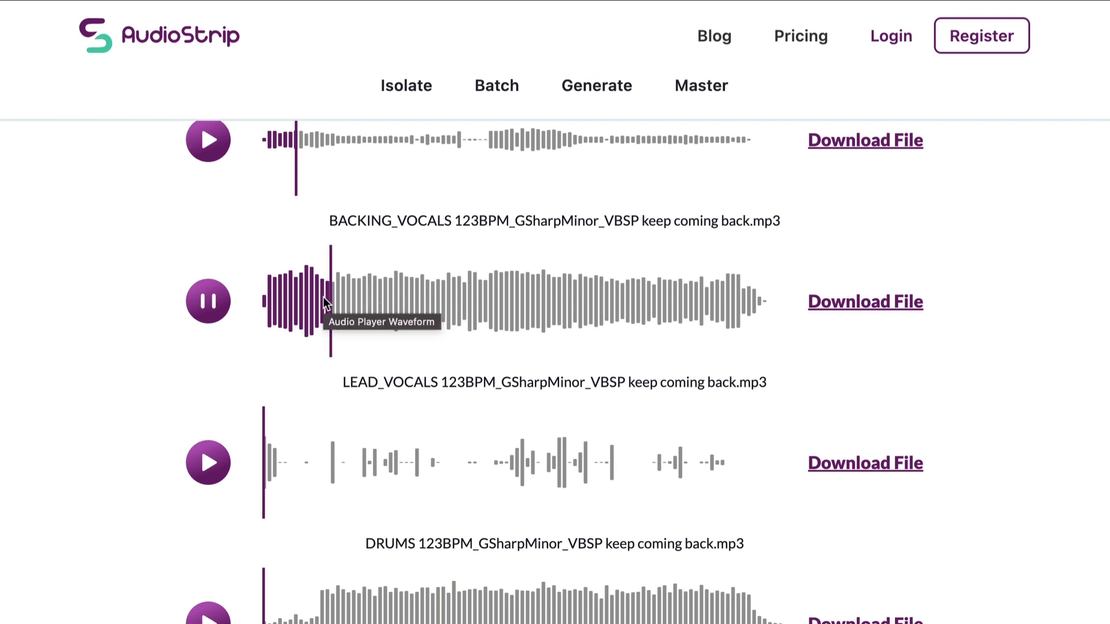
{"action": "left_click", "coordinate": [378, 292]}
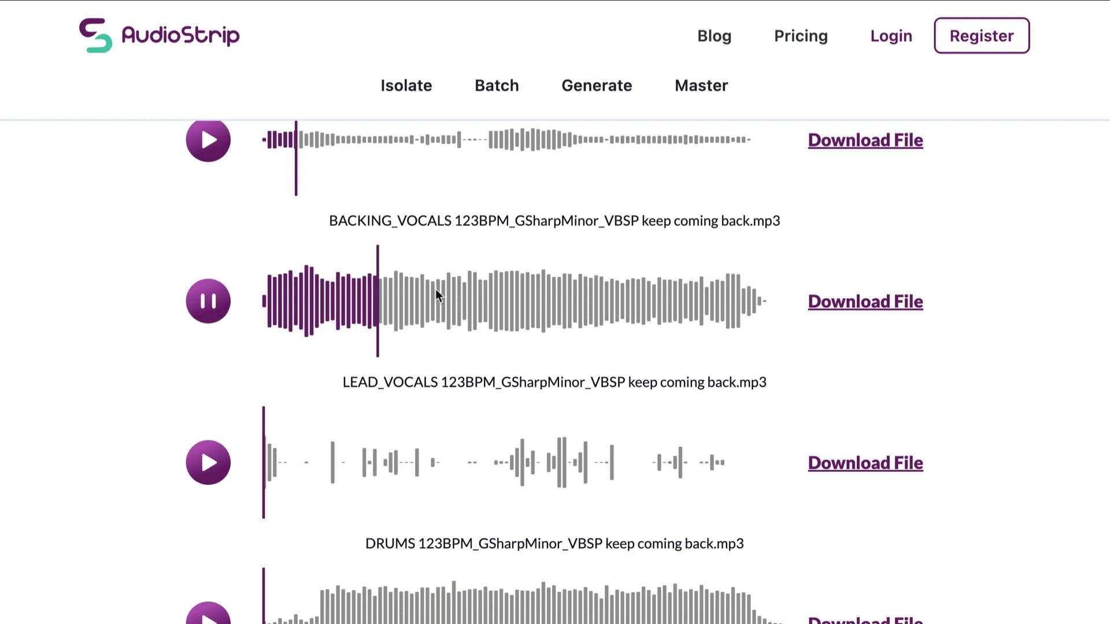
{"action": "left_click", "coordinate": [520, 287]}
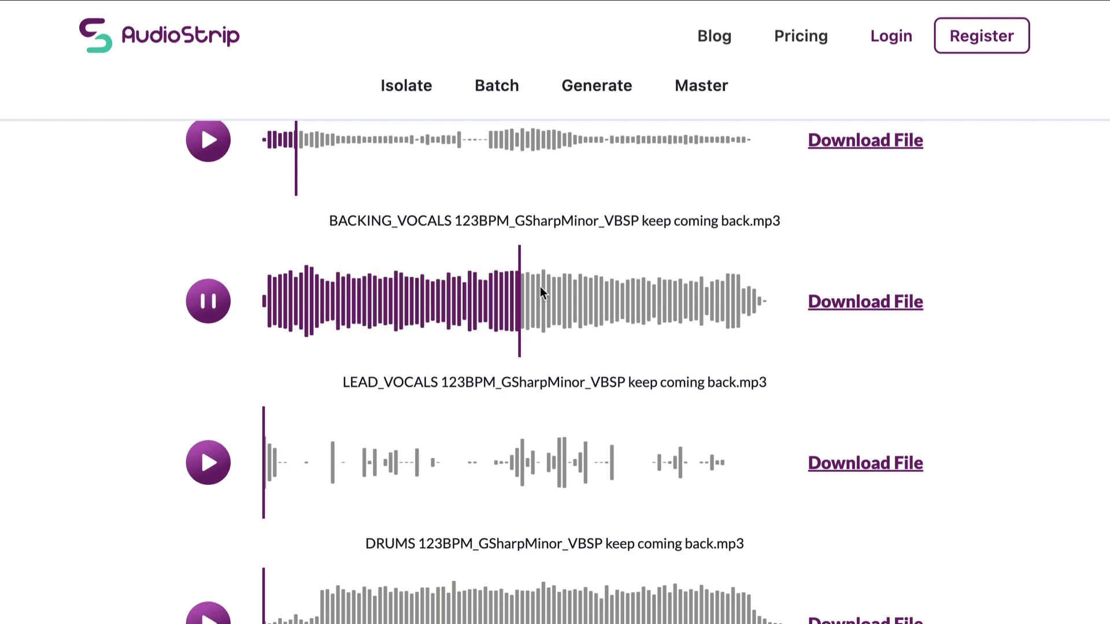
{"action": "left_click", "coordinate": [599, 294]}
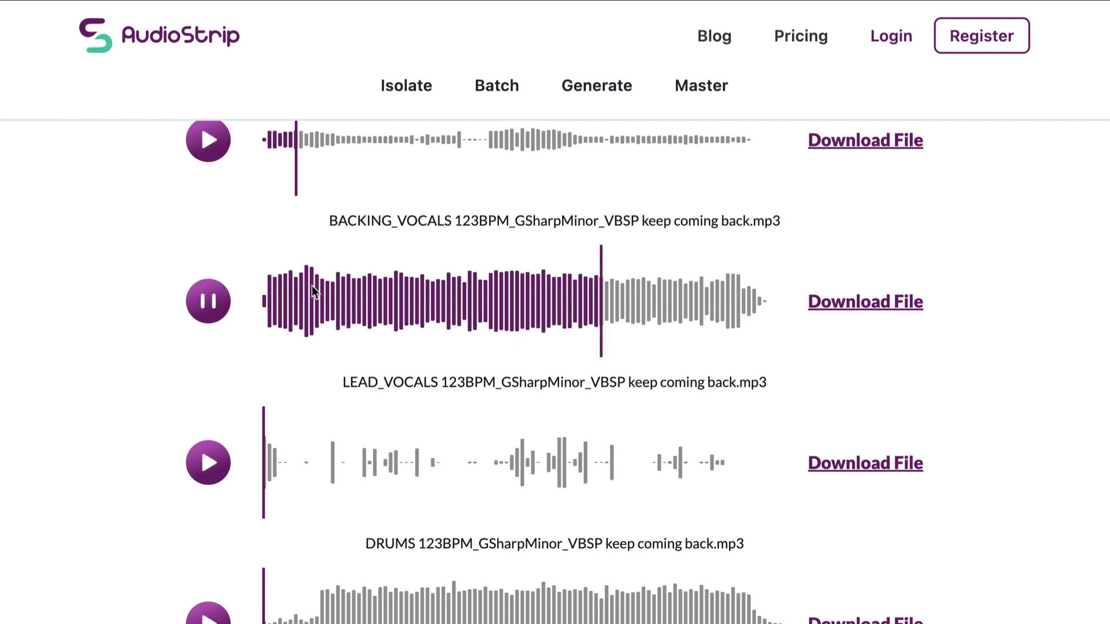
{"action": "left_click", "coordinate": [232, 300]}
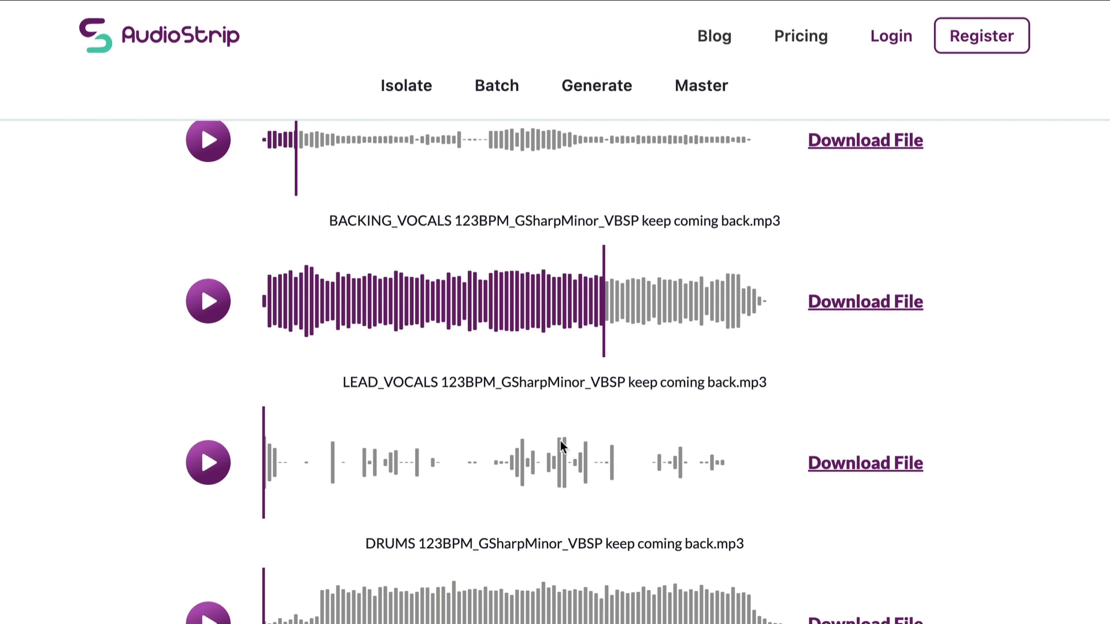
Start the LEAD_VOCALS stem and skip a little ahead in it
{"action": "left_click", "coordinate": [204, 471]}
{"action": "left_click", "coordinate": [333, 465]}
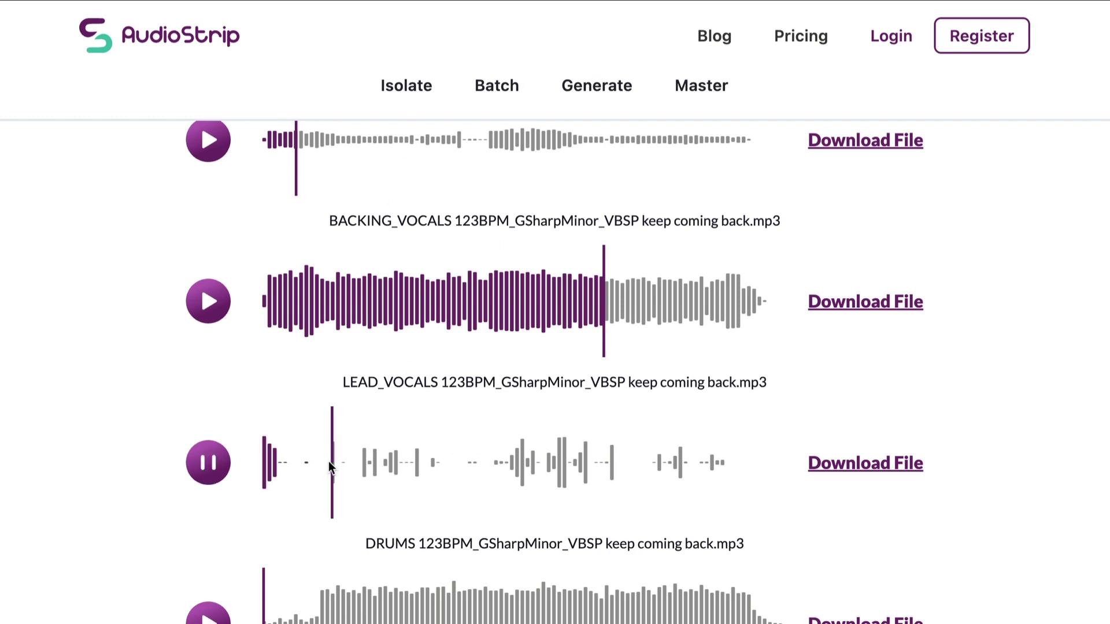
{"action": "left_click", "coordinate": [363, 463]}
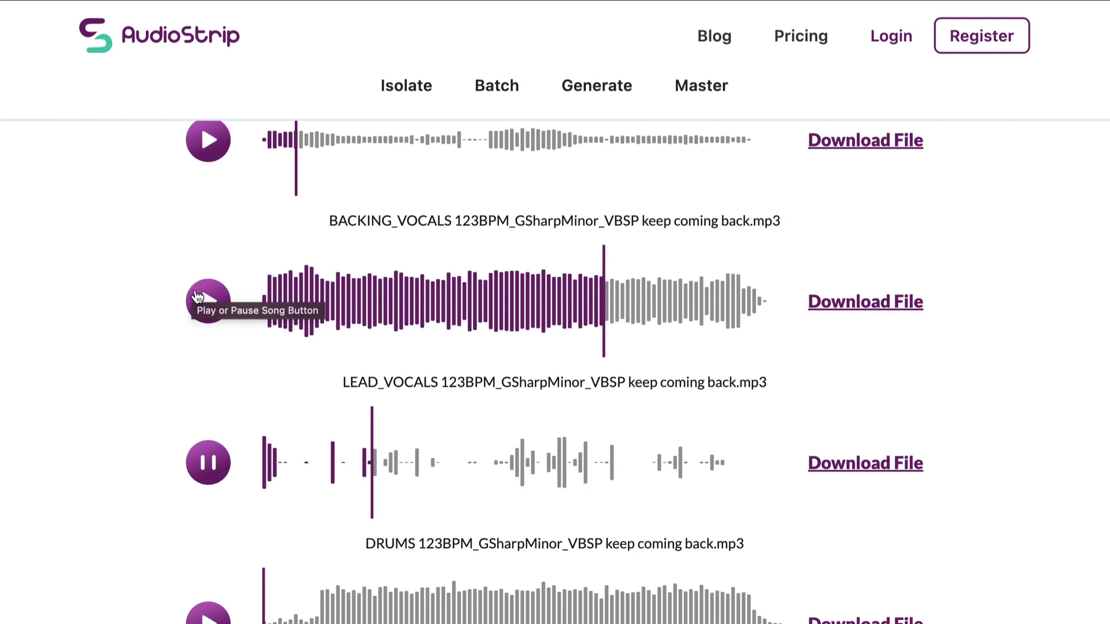
Seek ahead in the backing vocals and lead vocals, then resume lead vocals playback
{"action": "left_click_drag", "start_coordinate": [366, 298], "coordinate": [381, 298]}
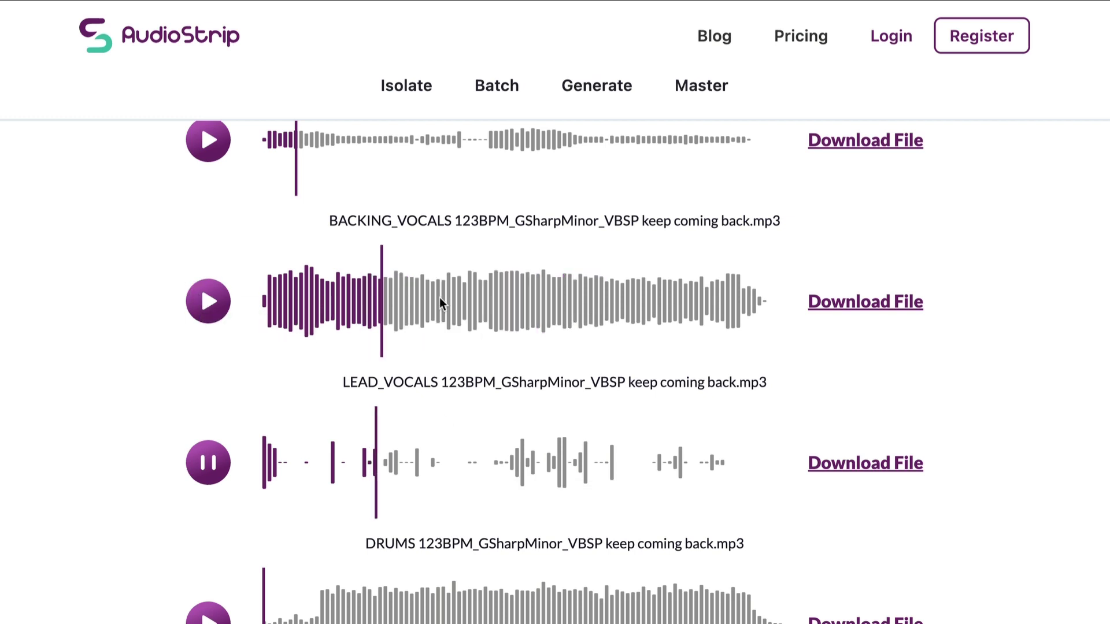
{"action": "left_click", "coordinate": [508, 303]}
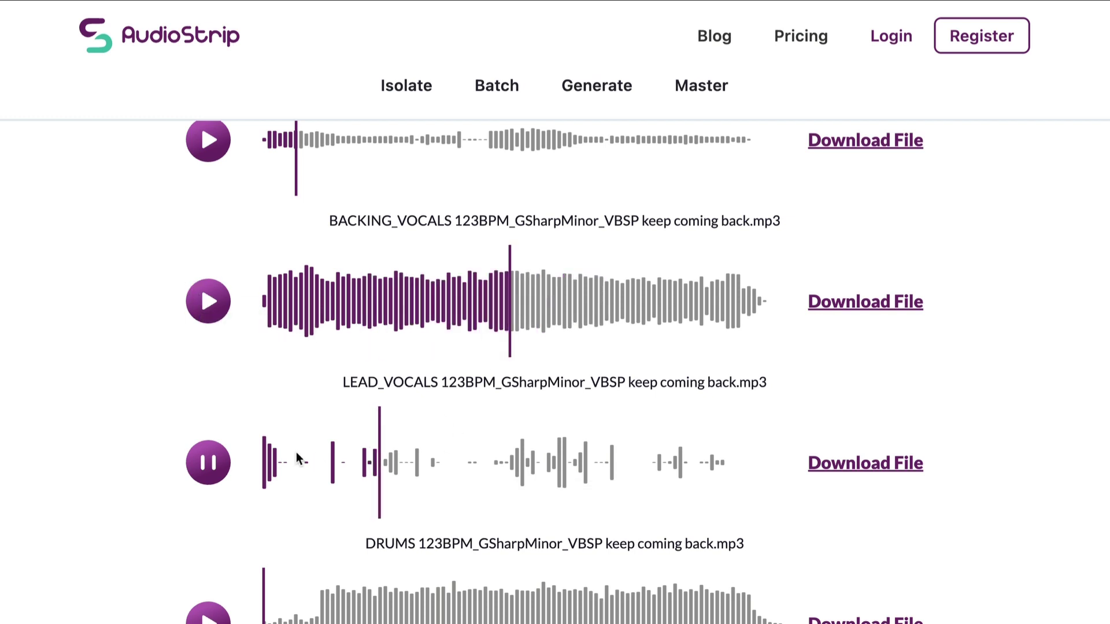
{"action": "key", "text": "space"}
{"action": "left_click", "coordinate": [511, 471]}
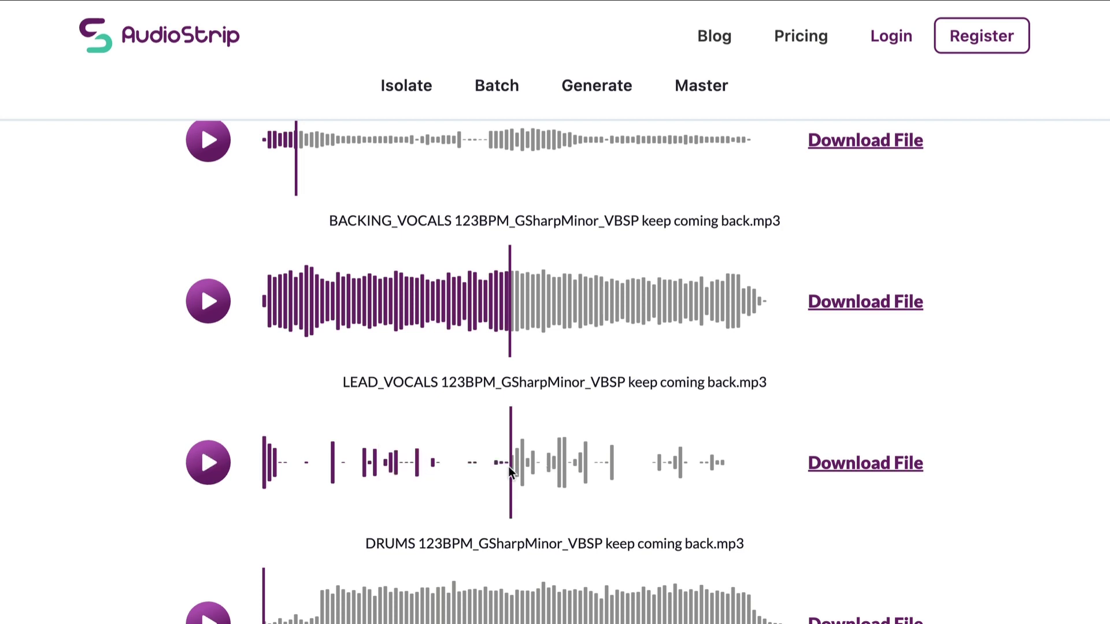
{"action": "left_click", "coordinate": [210, 467]}
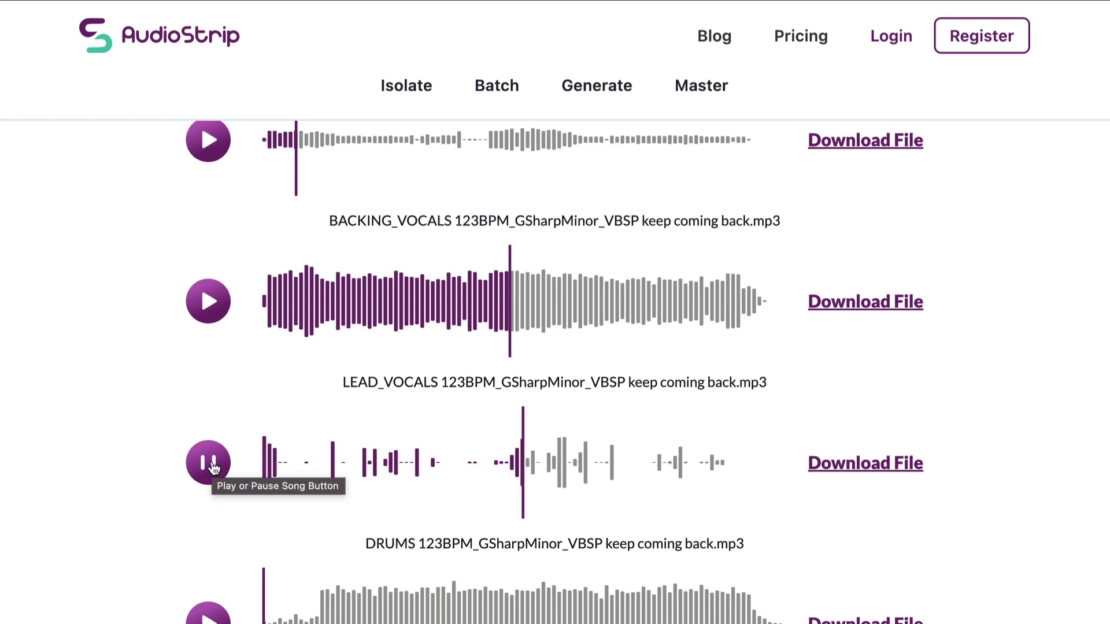
Alternate between LEAD_VOCALS and DRUMS, jump the drums later, then stop it
{"action": "left_click", "coordinate": [211, 464]}
{"action": "left_click", "coordinate": [208, 301]}
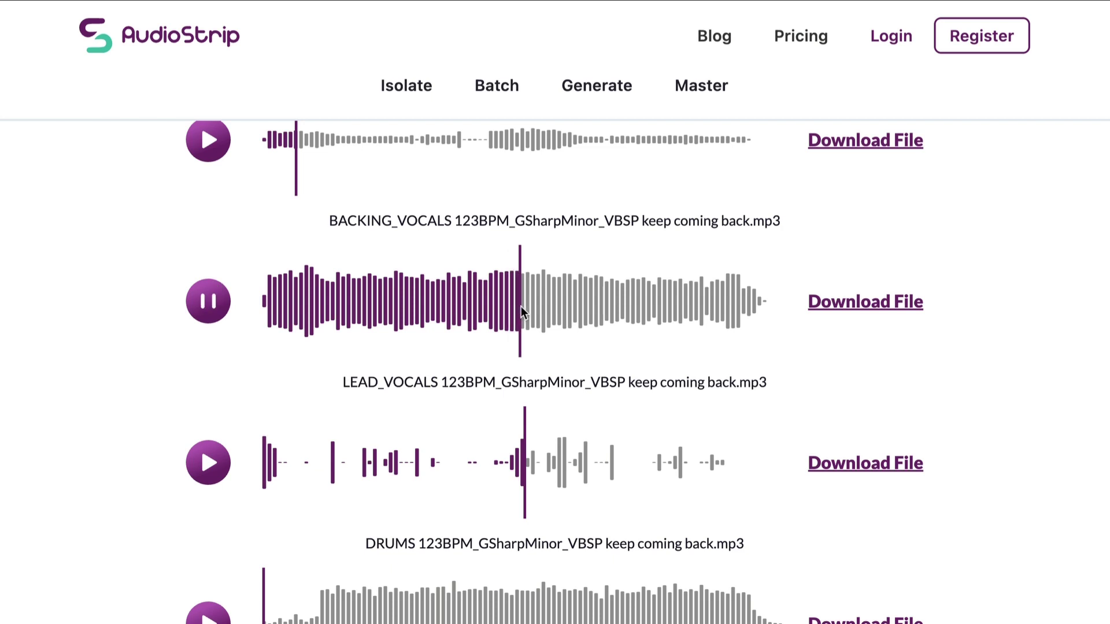
{"action": "left_click", "coordinate": [205, 466]}
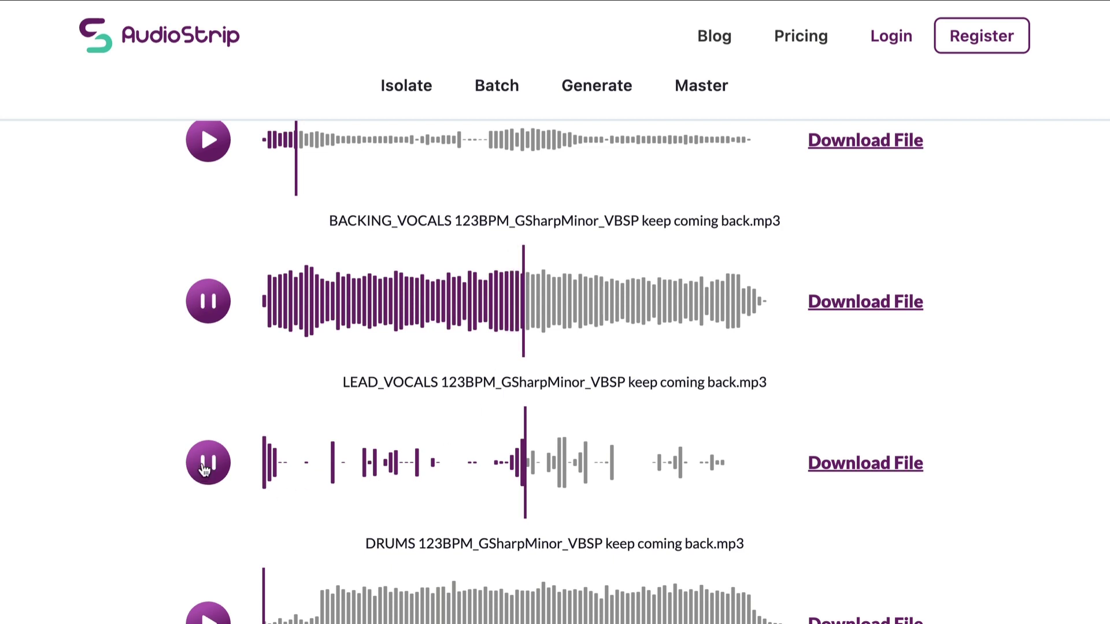
{"action": "left_click", "coordinate": [206, 467]}
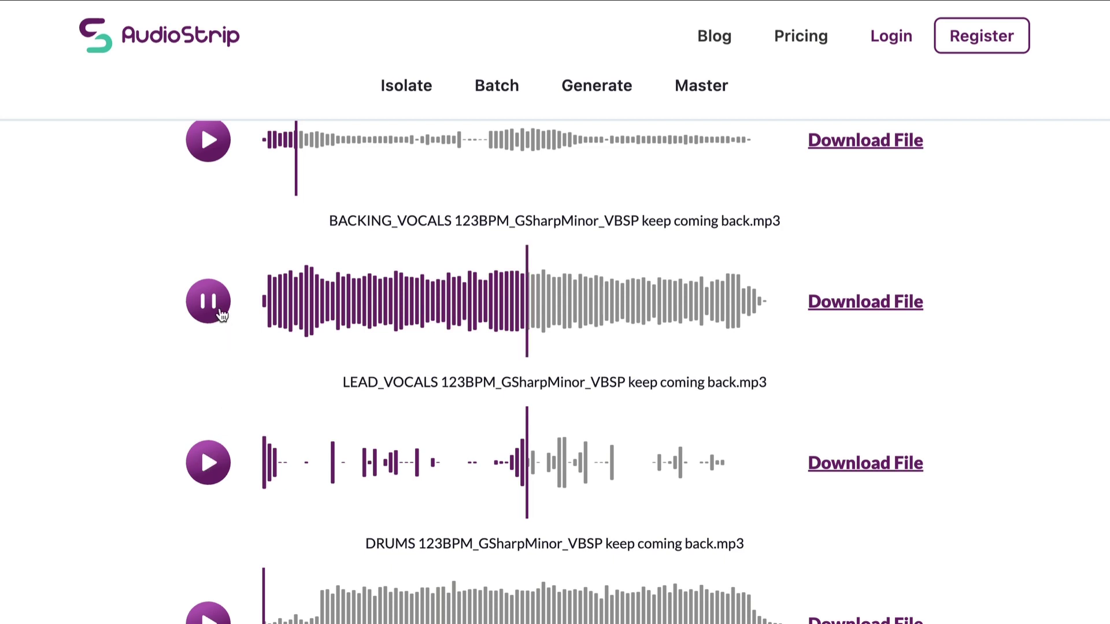
{"action": "left_click", "coordinate": [219, 313]}
{"action": "left_click", "coordinate": [208, 480]}
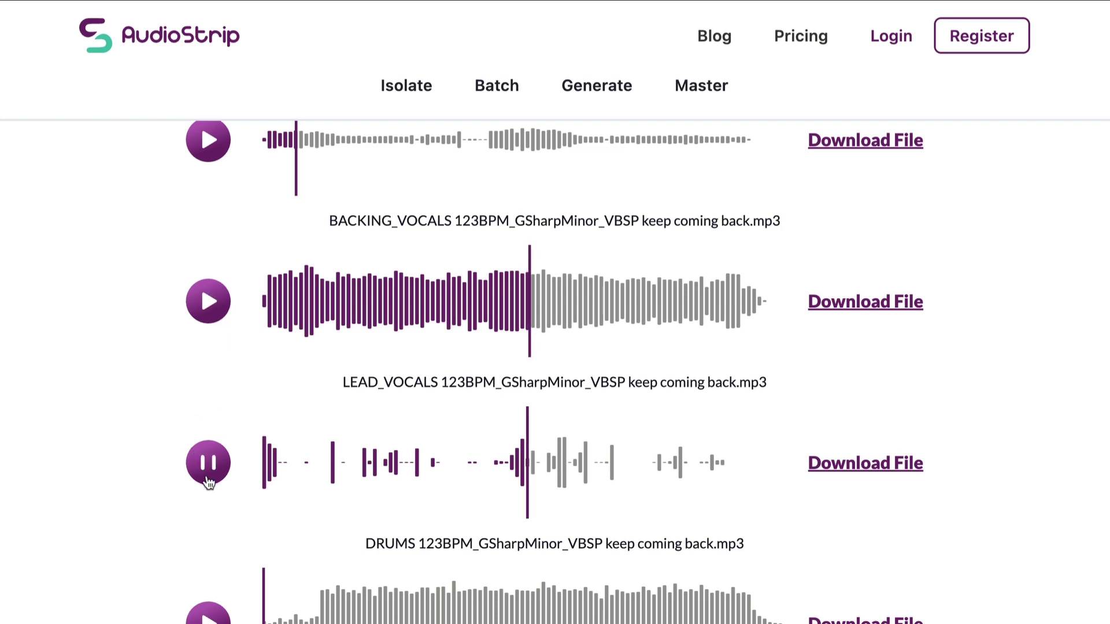
{"action": "left_click", "coordinate": [559, 460]}
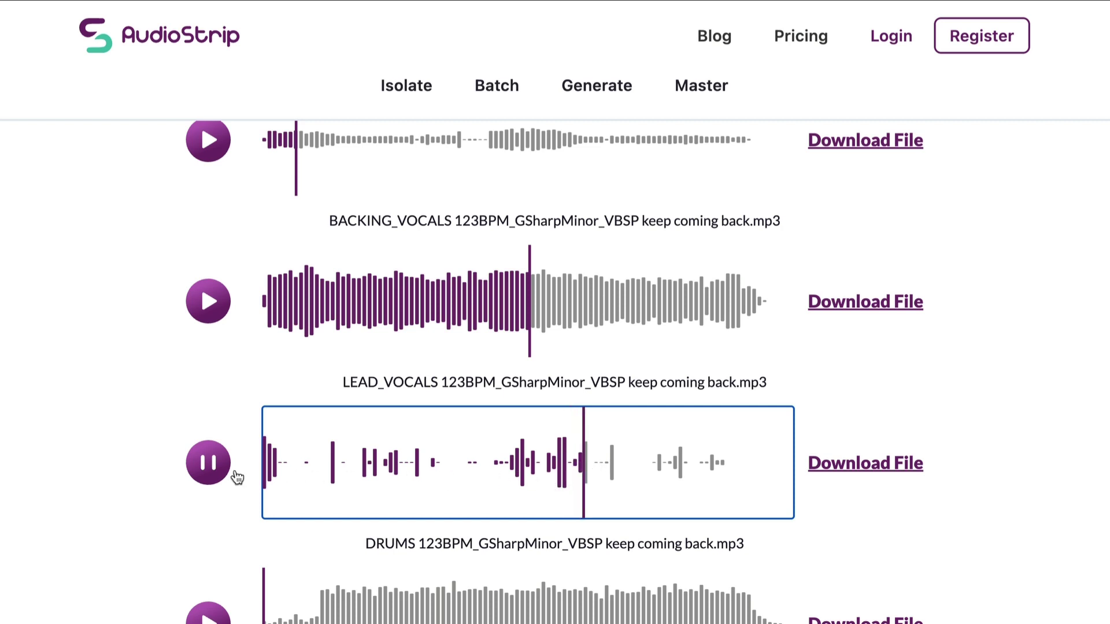
{"action": "left_click", "coordinate": [208, 462]}
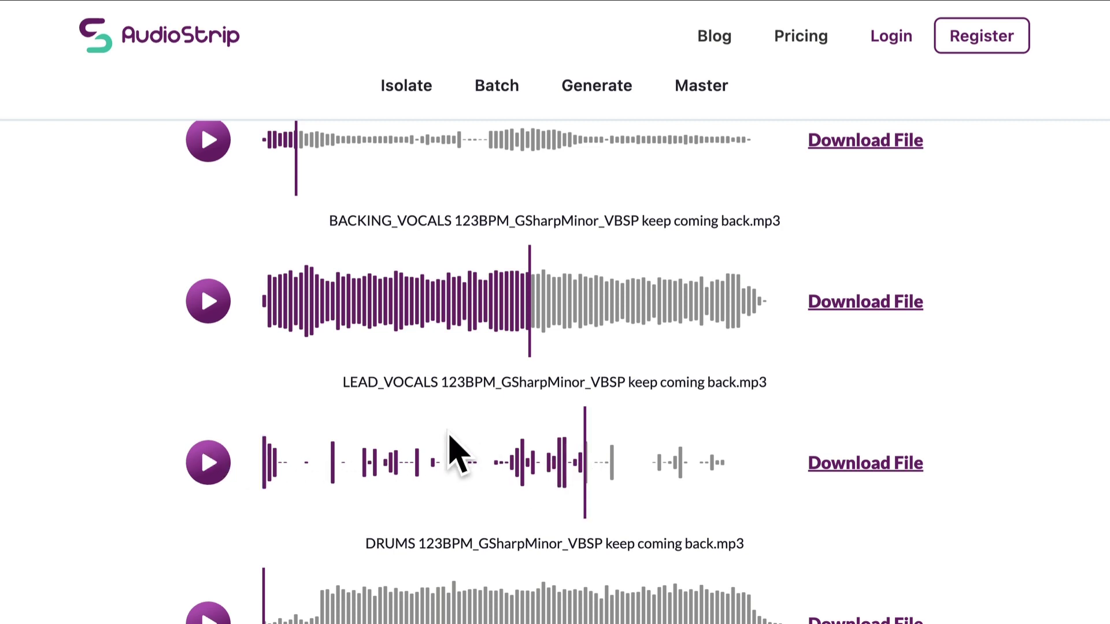
{"action": "scroll", "coordinate": [448, 456], "scroll_direction": "down", "scroll_amount": 1}
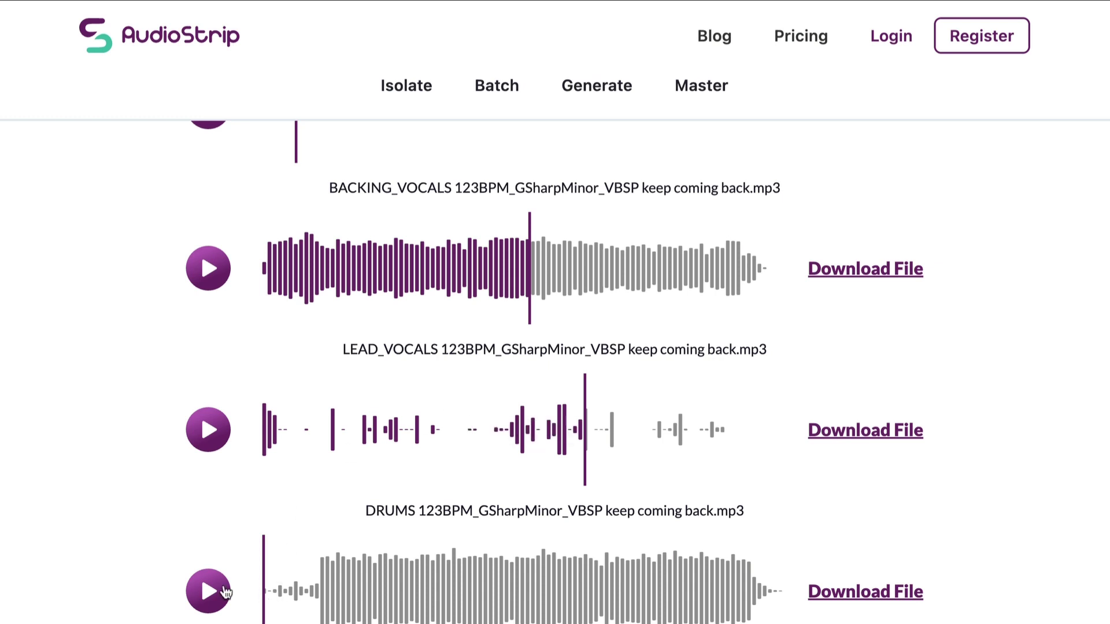
Play the DRUMS stem from near its start while scrolling up through the stem list
{"action": "left_click", "coordinate": [352, 601]}
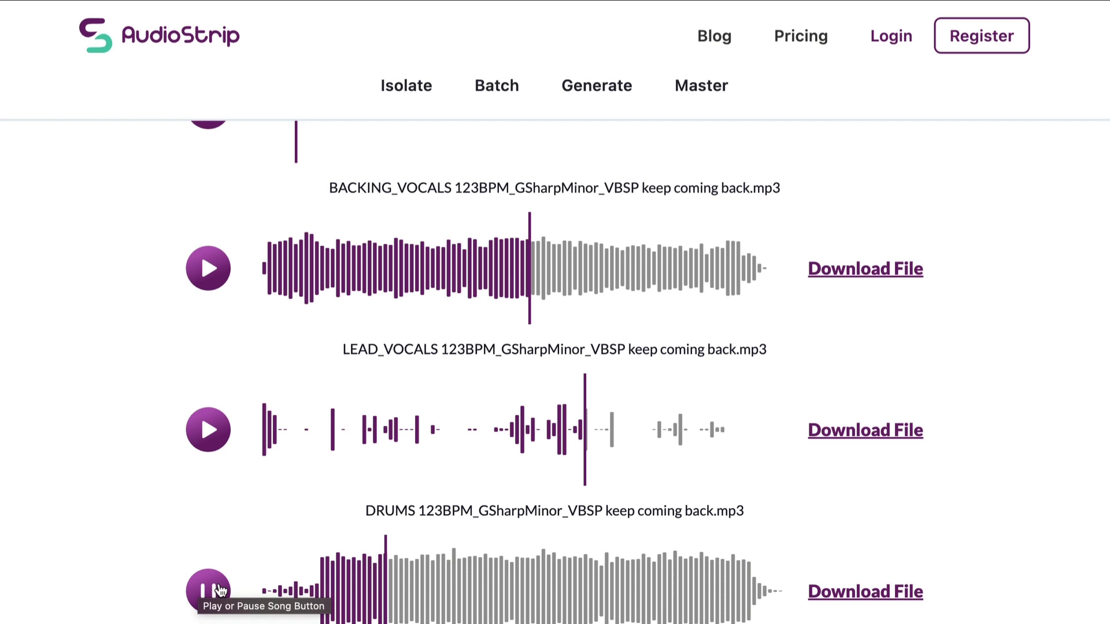
{"action": "scroll", "coordinate": [376, 549], "scroll_direction": "up", "scroll_amount": 15}
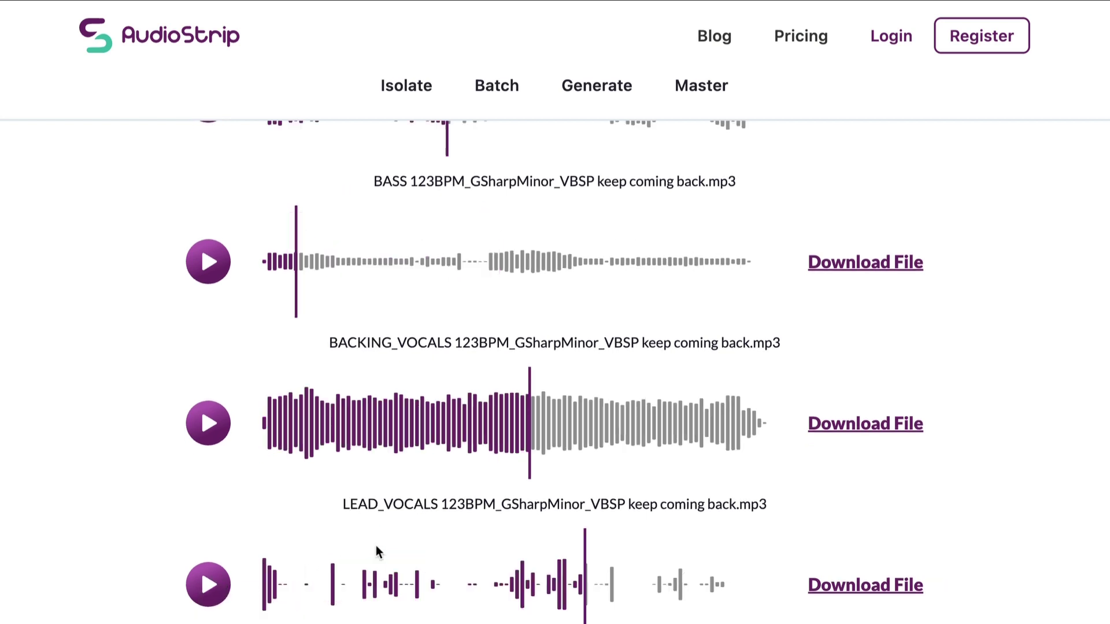
{"action": "scroll", "coordinate": [377, 569], "scroll_direction": "down", "scroll_amount": 15}
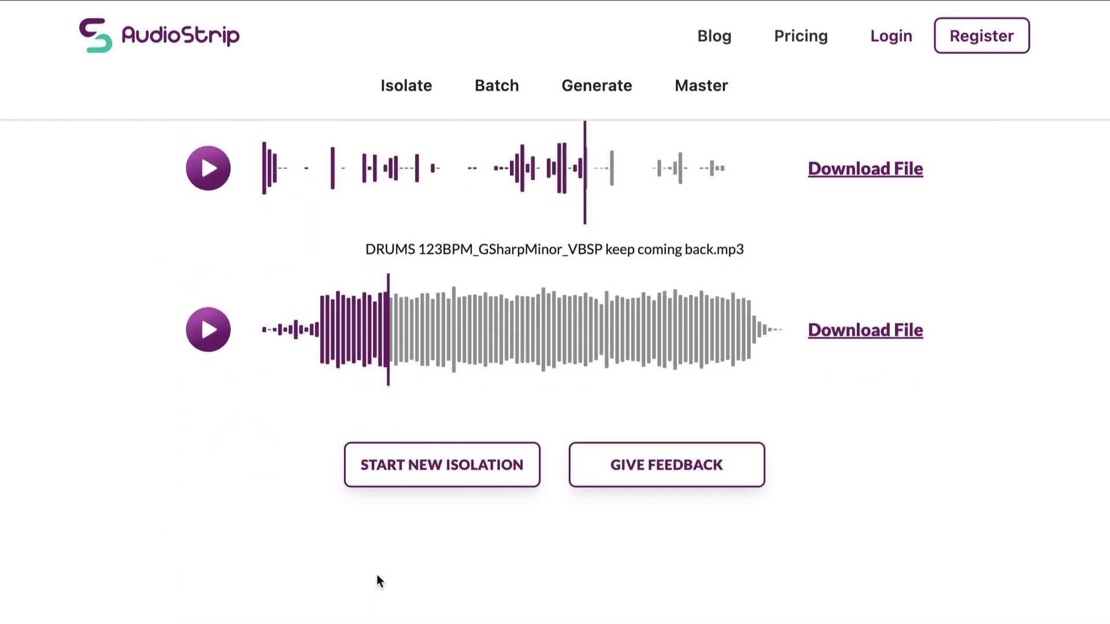
{"action": "scroll", "coordinate": [379, 578], "scroll_direction": "up", "scroll_amount": 5}
{"action": "scroll", "coordinate": [380, 581], "scroll_direction": "up", "scroll_amount": 5}
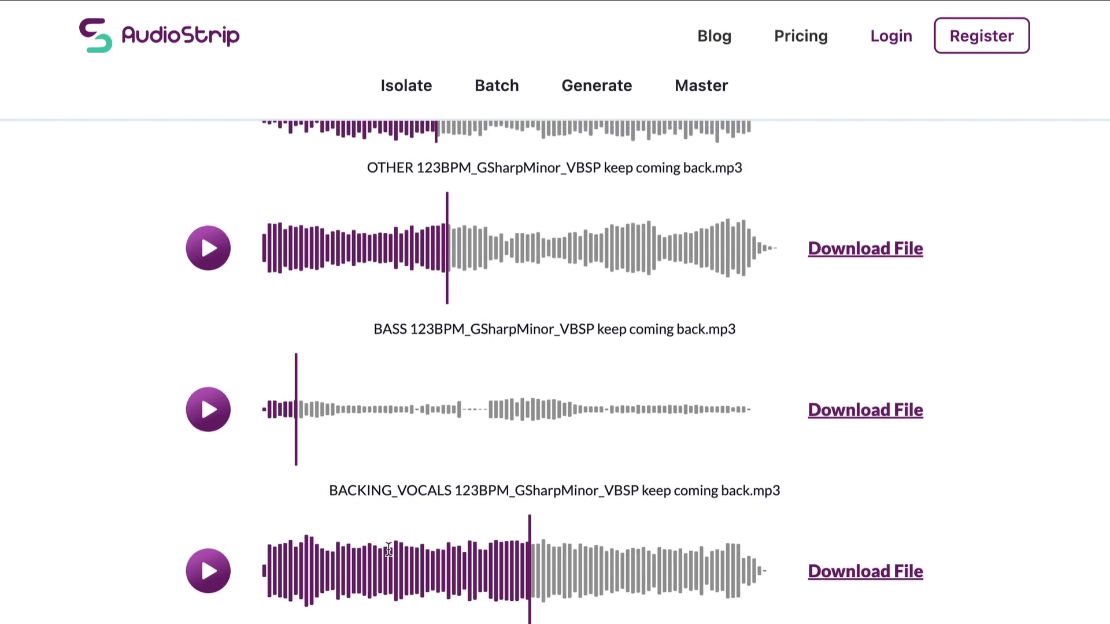
{"action": "scroll", "coordinate": [389, 549], "scroll_direction": "down", "scroll_amount": 6}
{"action": "scroll", "coordinate": [388, 549], "scroll_direction": "up", "scroll_amount": 10}
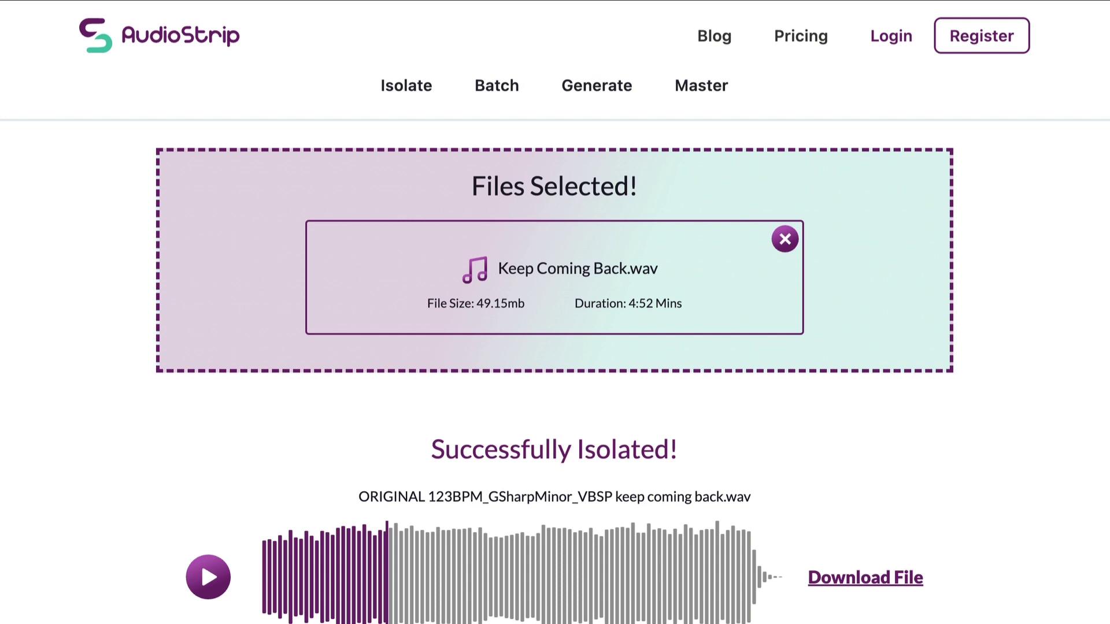
Pause the OTHER stem
{"action": "scroll", "coordinate": [309, 498], "scroll_direction": "down", "scroll_amount": 6}
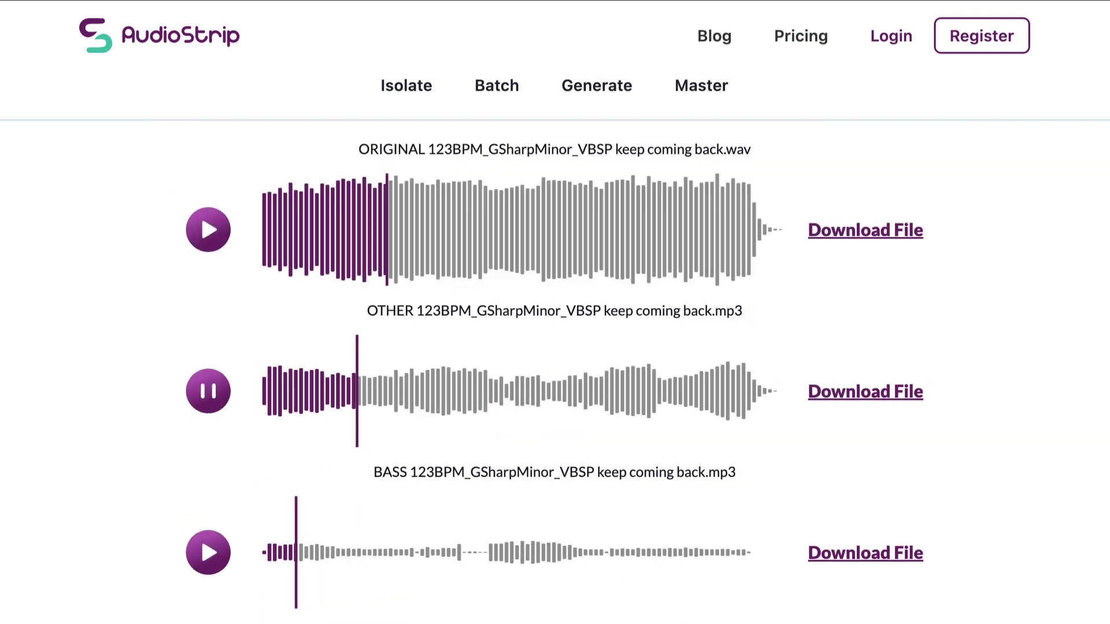
{"action": "left_click", "coordinate": [207, 395]}
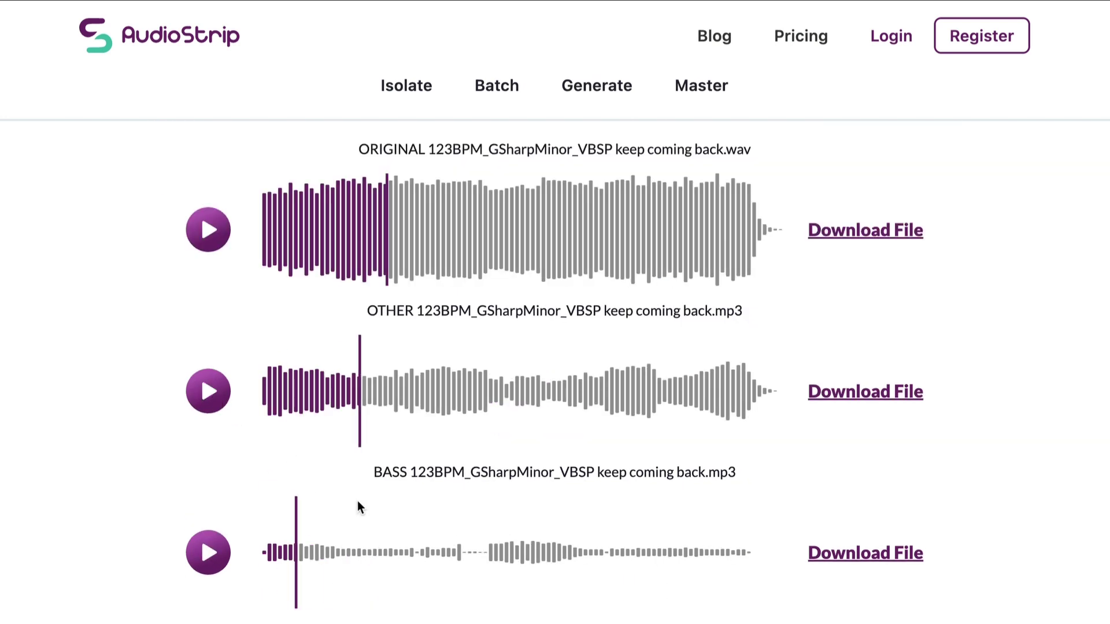
{"action": "scroll", "coordinate": [358, 507], "scroll_direction": "down", "scroll_amount": 8}
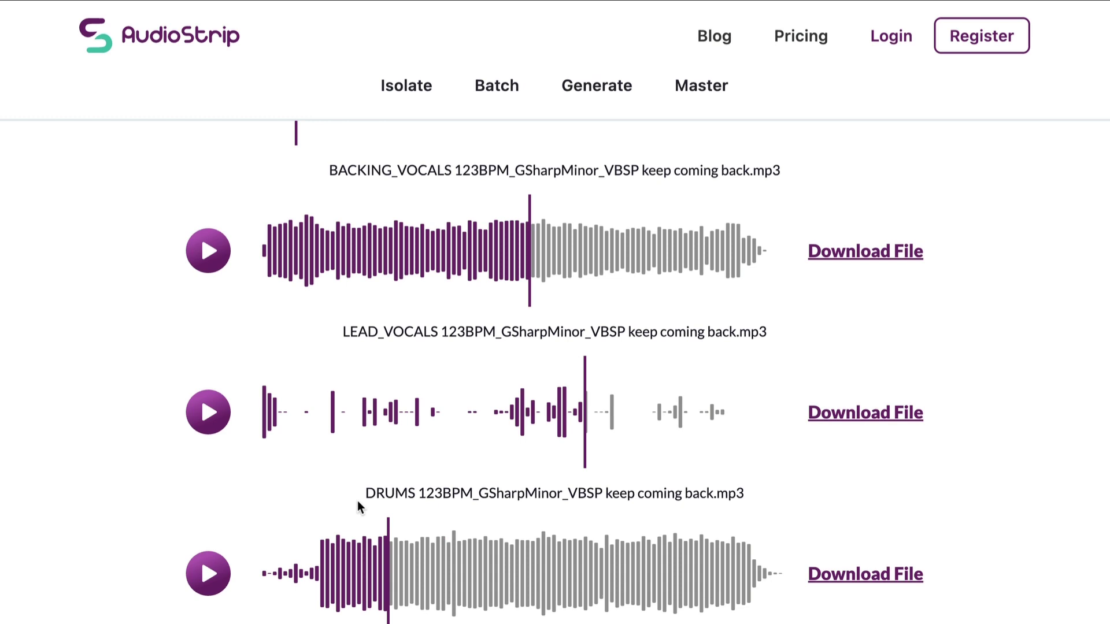
{"action": "scroll", "coordinate": [358, 507], "scroll_direction": "up", "scroll_amount": 2}
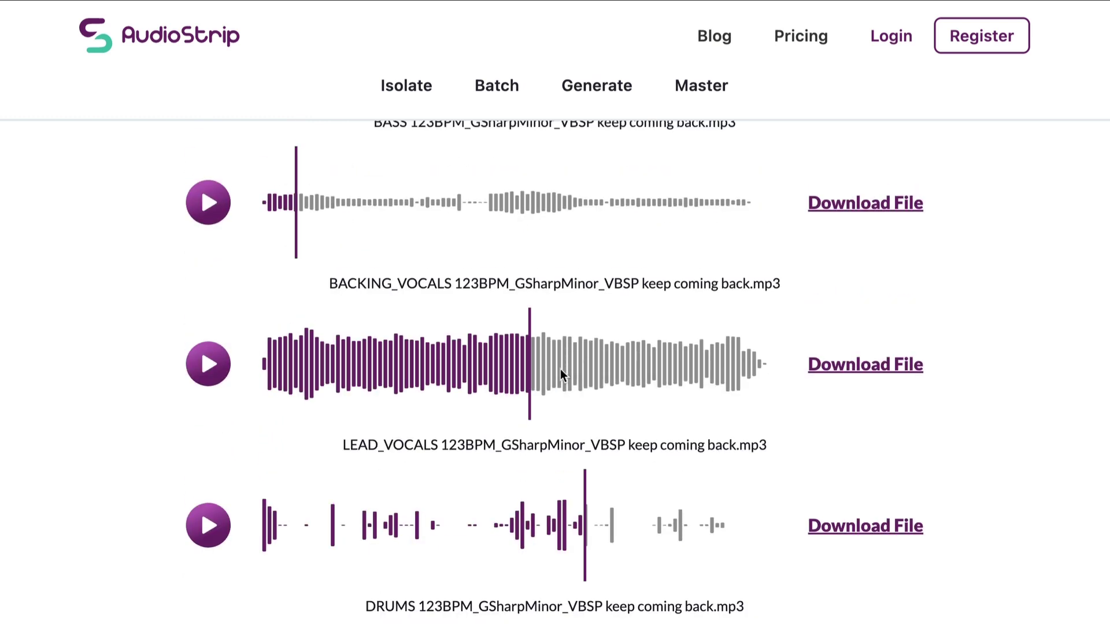
Play LEAD_VOCALS, rewinding it close to the start, then pause it
{"action": "left_click", "coordinate": [213, 371]}
{"action": "left_click", "coordinate": [320, 366]}
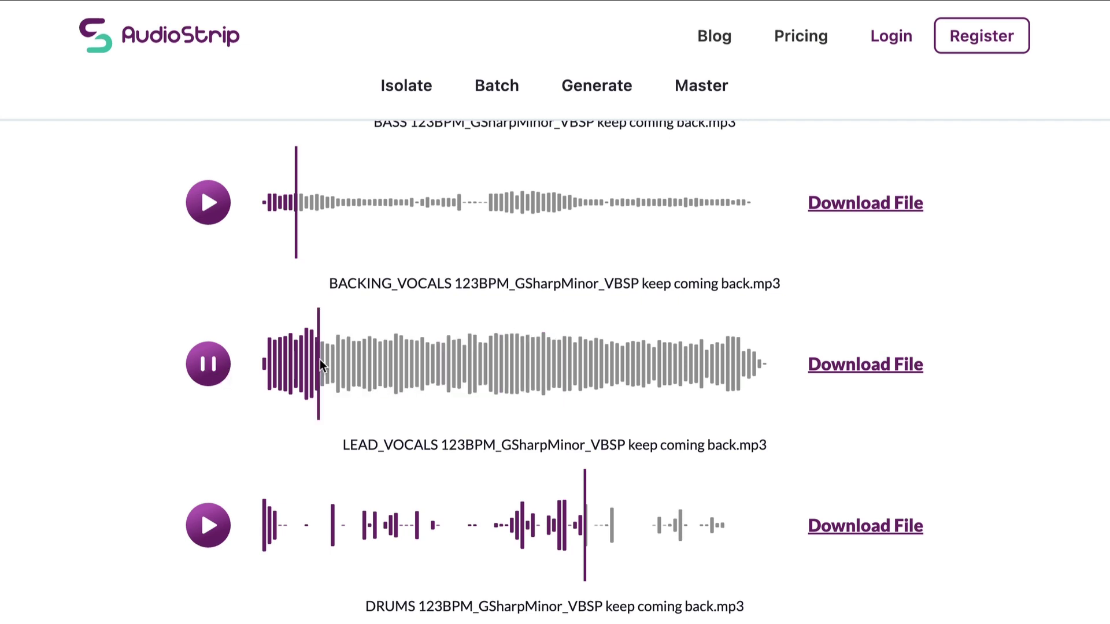
{"action": "left_click", "coordinate": [292, 377]}
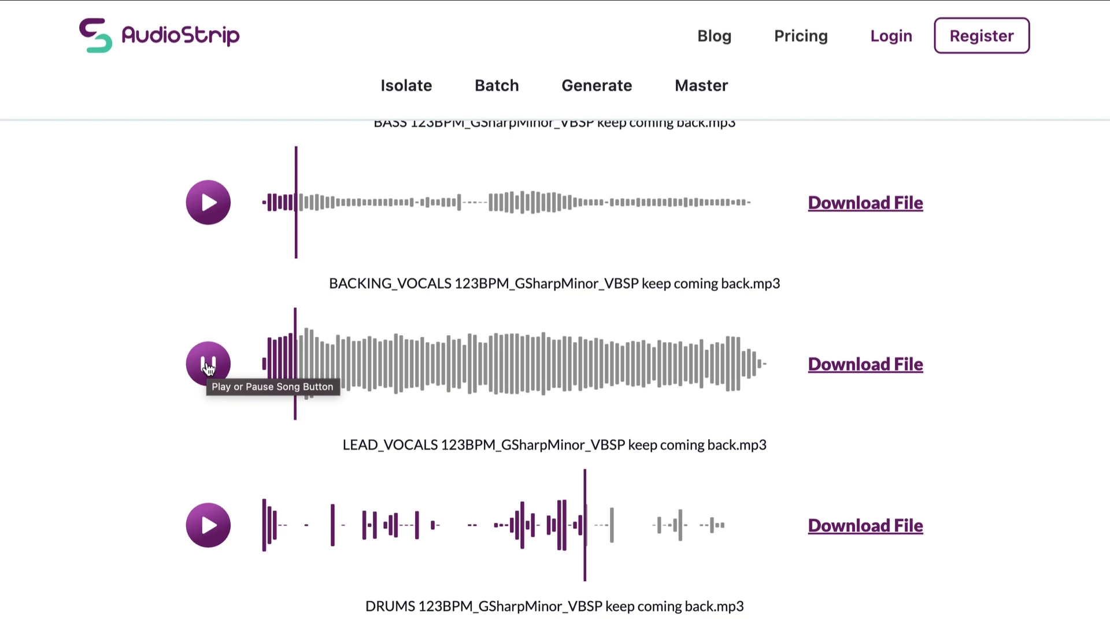
{"action": "key", "text": "Tab"}
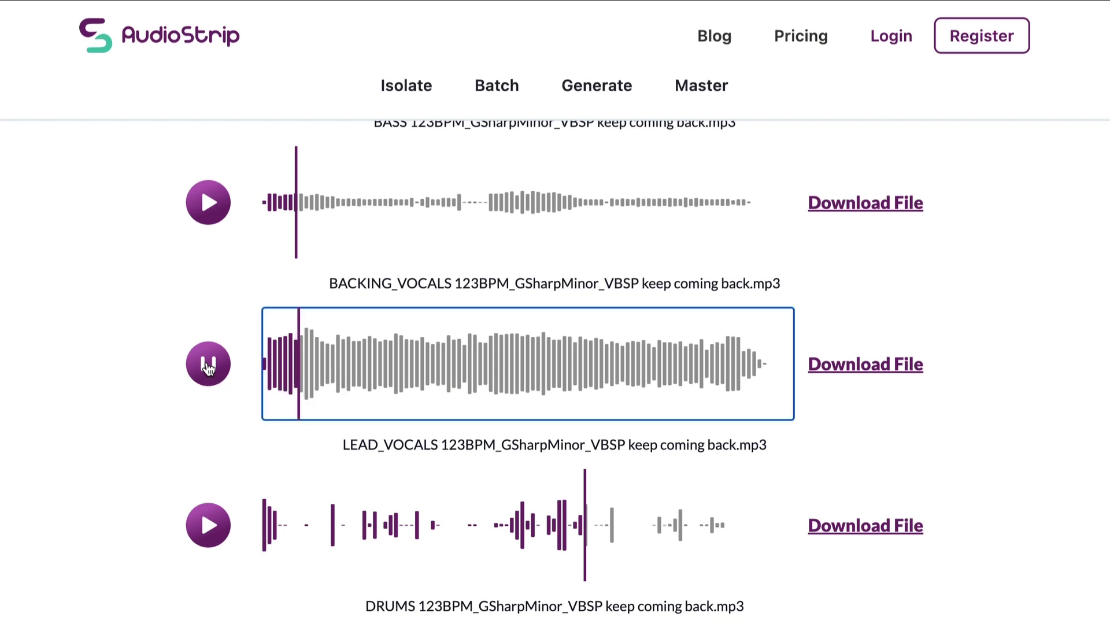
{"action": "left_click", "coordinate": [208, 364]}
Play DRUMS from its beginning briefly, then pause it
{"action": "left_click", "coordinate": [208, 524]}
{"action": "left_click", "coordinate": [263, 525]}
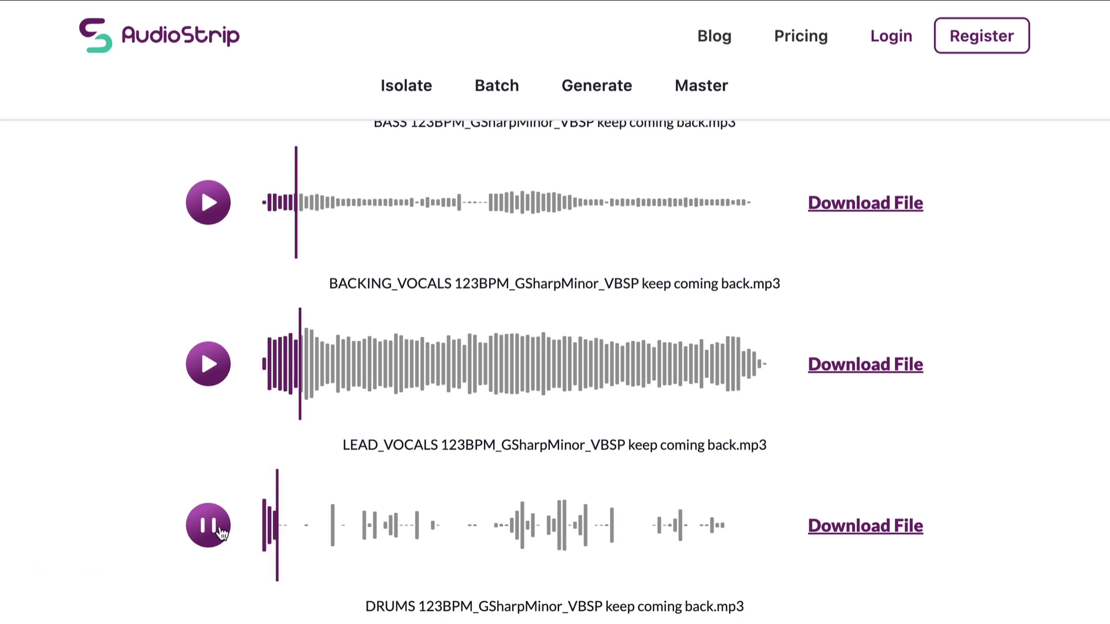
{"action": "left_click", "coordinate": [221, 530]}
{"action": "scroll", "coordinate": [601, 487], "scroll_direction": "up", "scroll_amount": 10}
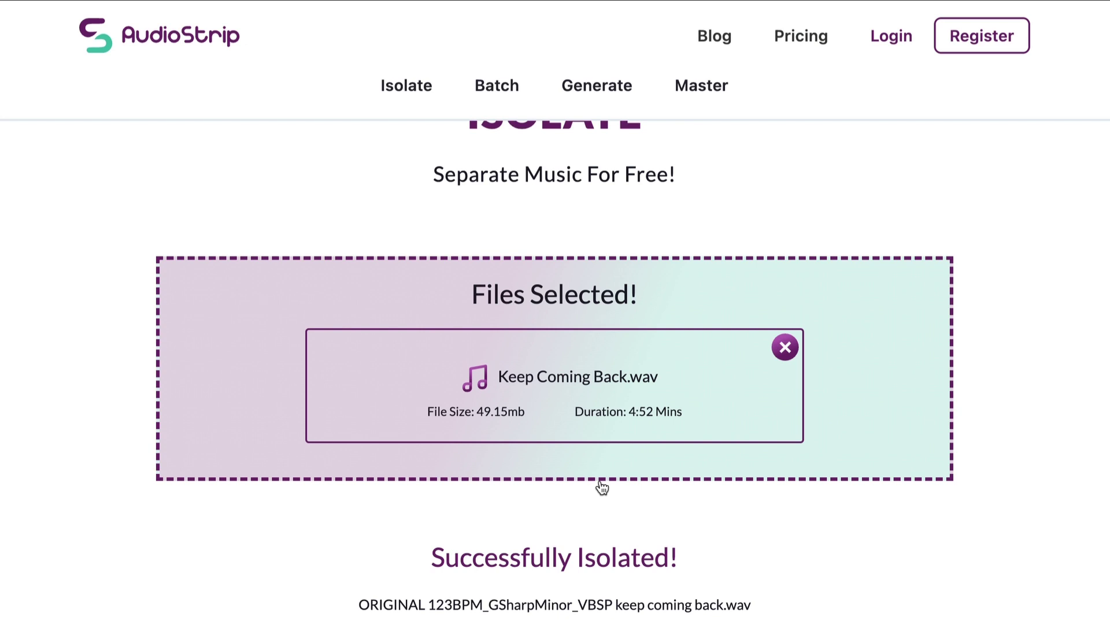
{"action": "scroll", "coordinate": [601, 487], "scroll_direction": "up", "scroll_amount": 2}
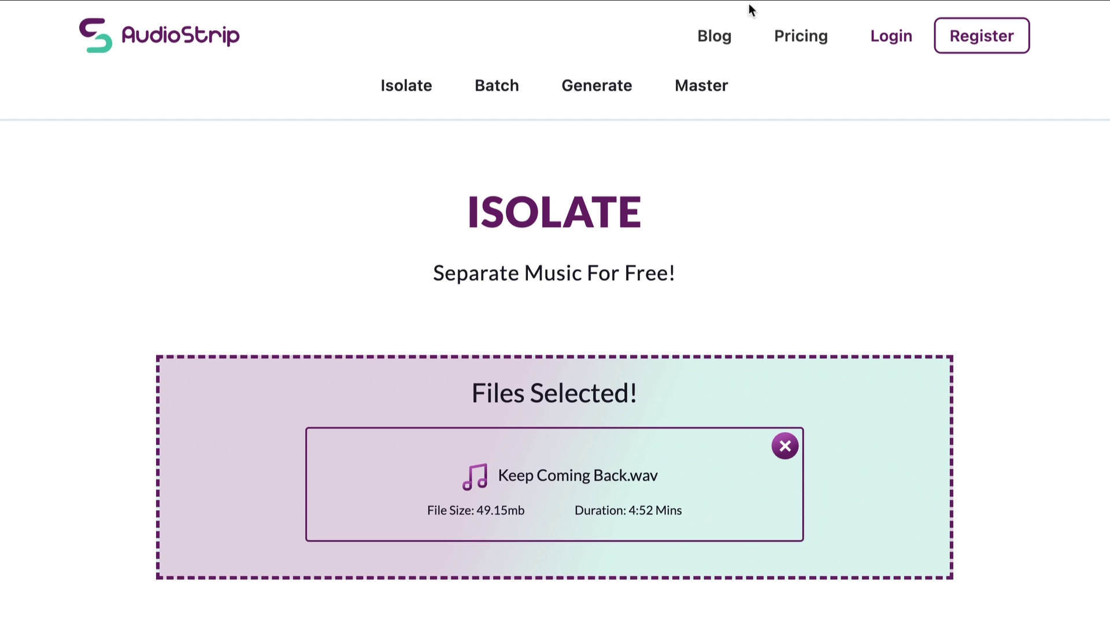
{"action": "scroll", "coordinate": [537, 515], "scroll_direction": "down", "scroll_amount": 10}
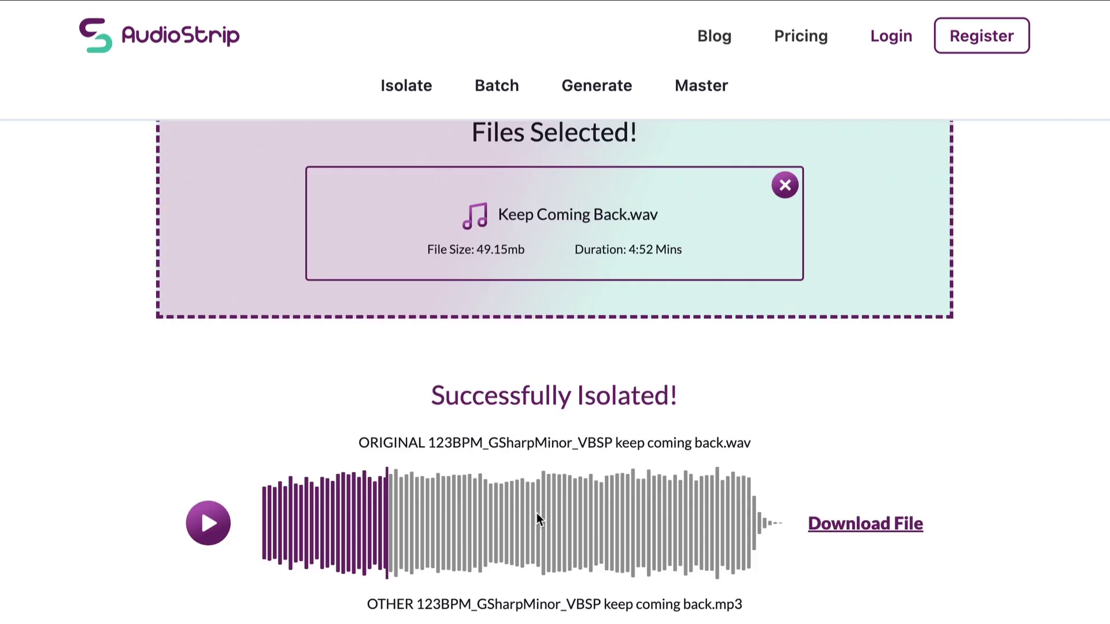
{"action": "scroll", "coordinate": [576, 550], "scroll_direction": "down", "scroll_amount": 10}
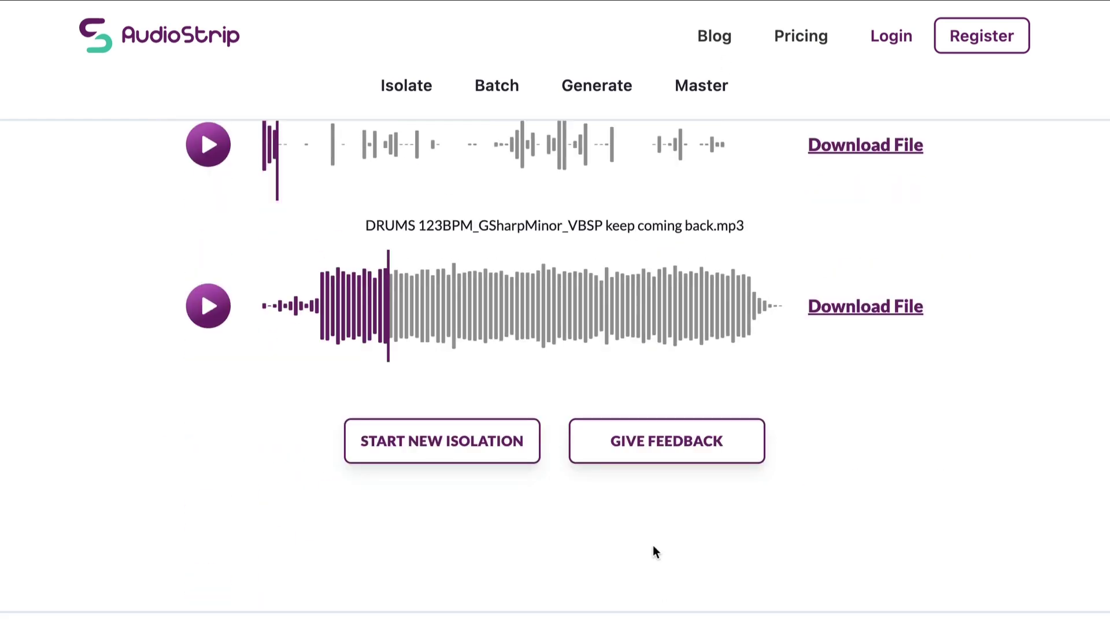
{"action": "scroll", "coordinate": [654, 550], "scroll_direction": "up", "scroll_amount": 15}
{"action": "scroll", "coordinate": [543, 377], "scroll_direction": "down", "scroll_amount": 5}
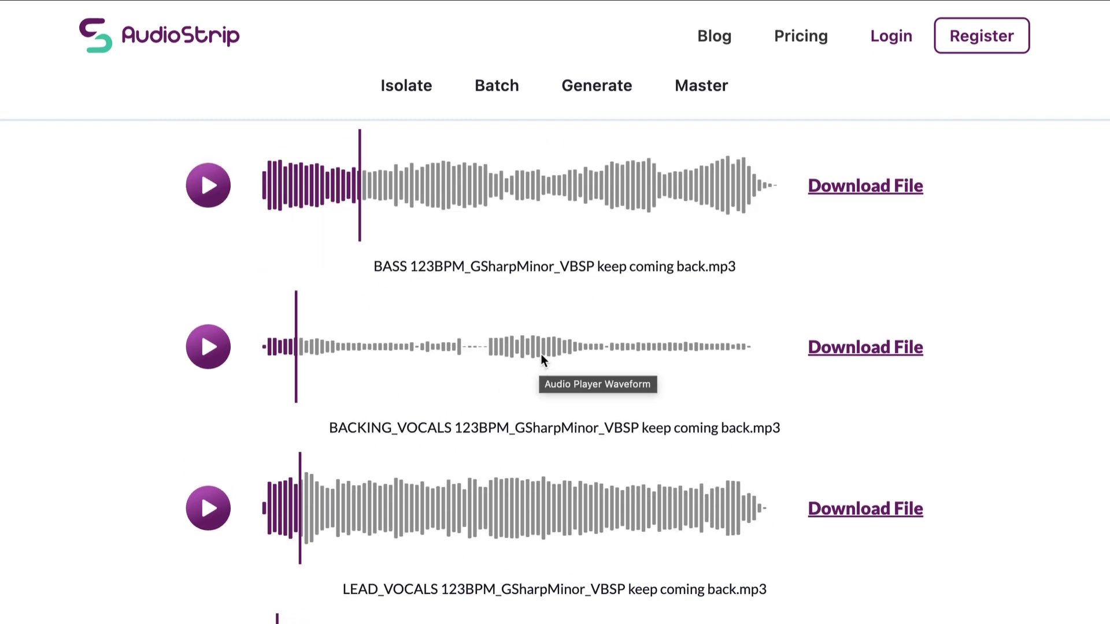
{"action": "scroll", "coordinate": [543, 360], "scroll_direction": "up", "scroll_amount": 4}
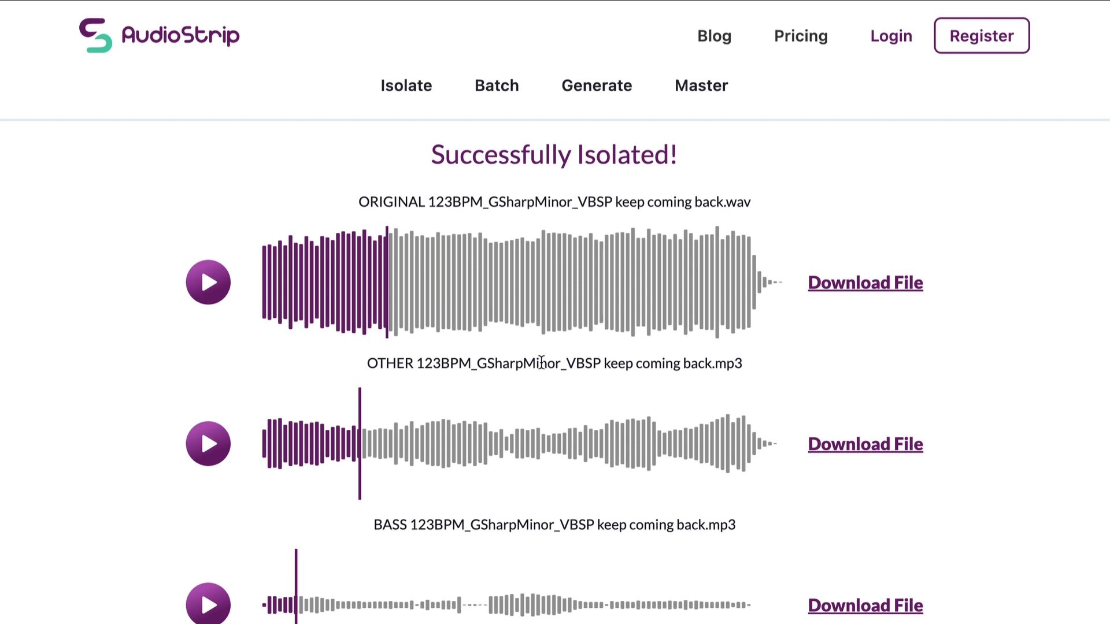